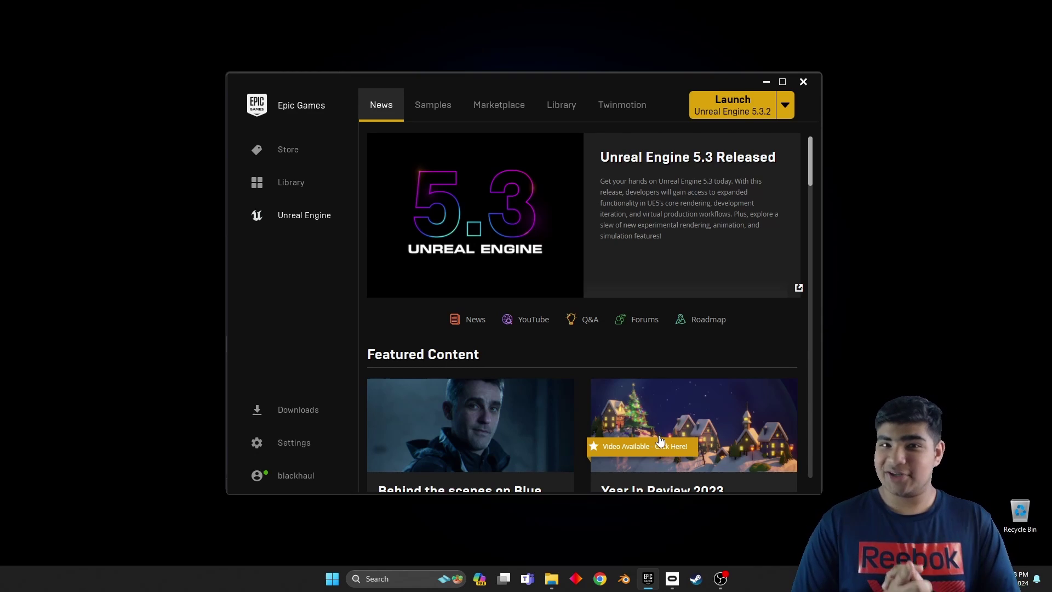
- Search the Marketplace for 'meta xr' and open the Meta XR Plugin page supporting UE 5.3
click(497, 120)
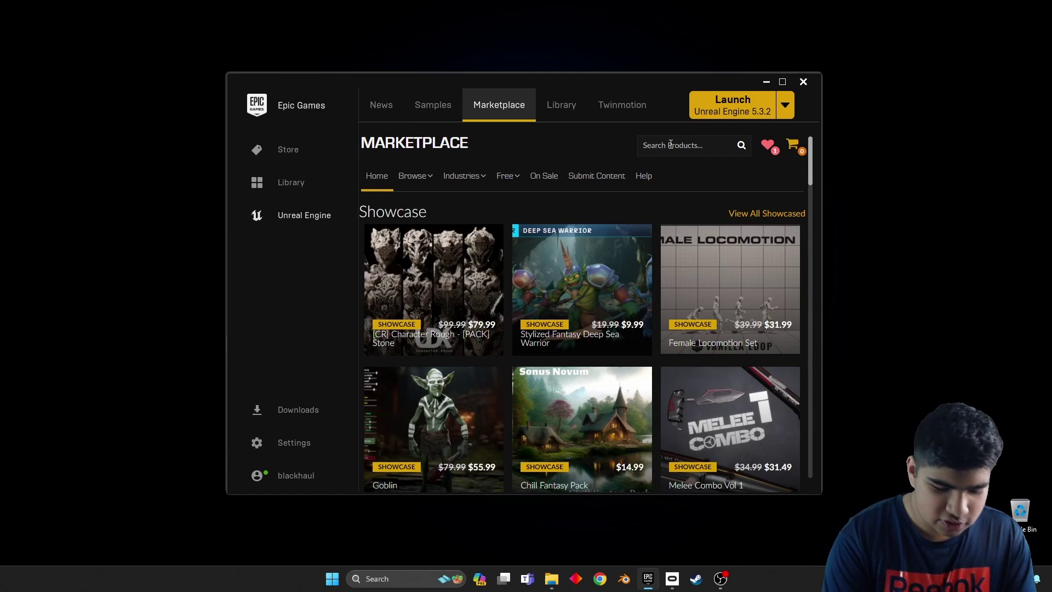
text(meta xr)
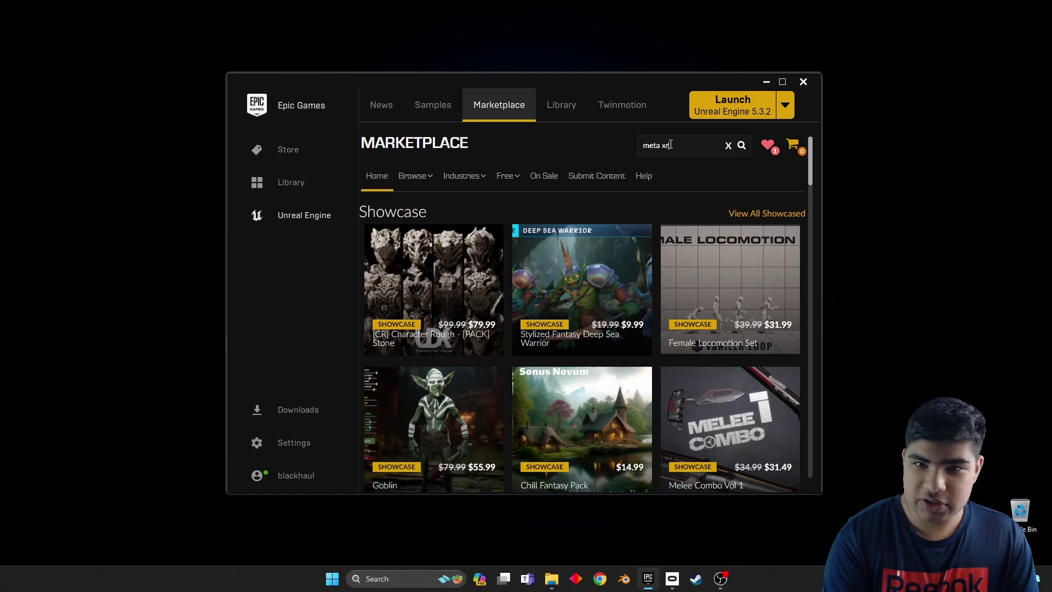
key(Return)
click(443, 310)
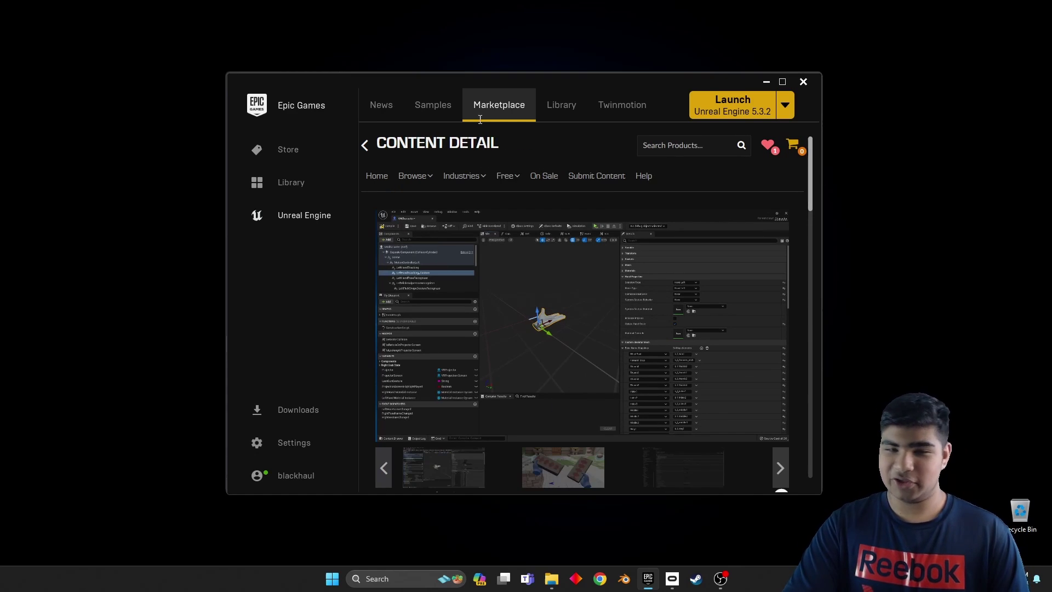
scroll(605, 425, down, 3)
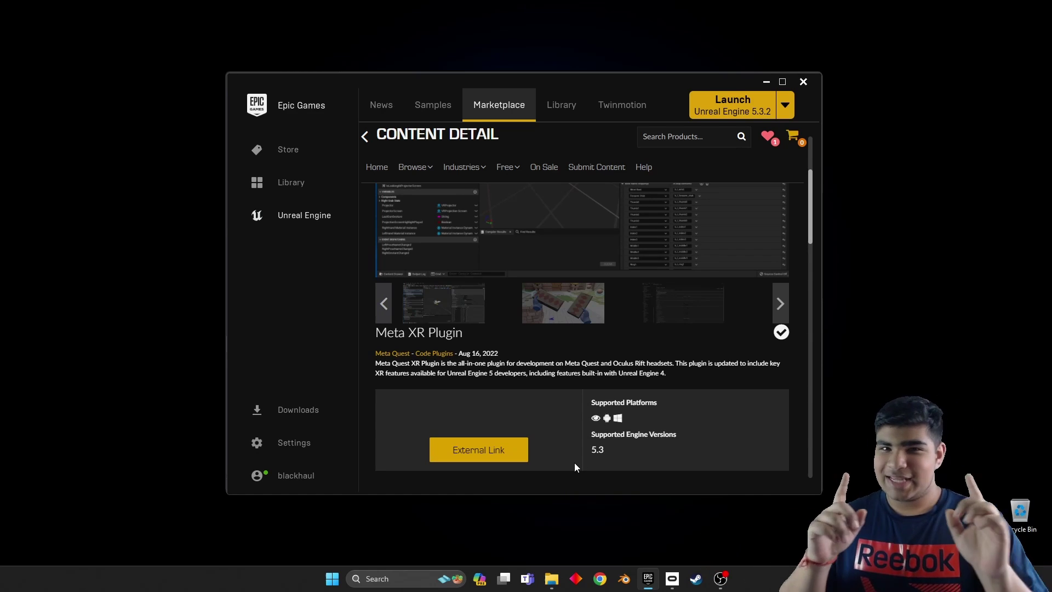
- Follow the plugin's external link to Meta's site and keep Integration version 60.0 (requires UE 5.3.2)
click(519, 455)
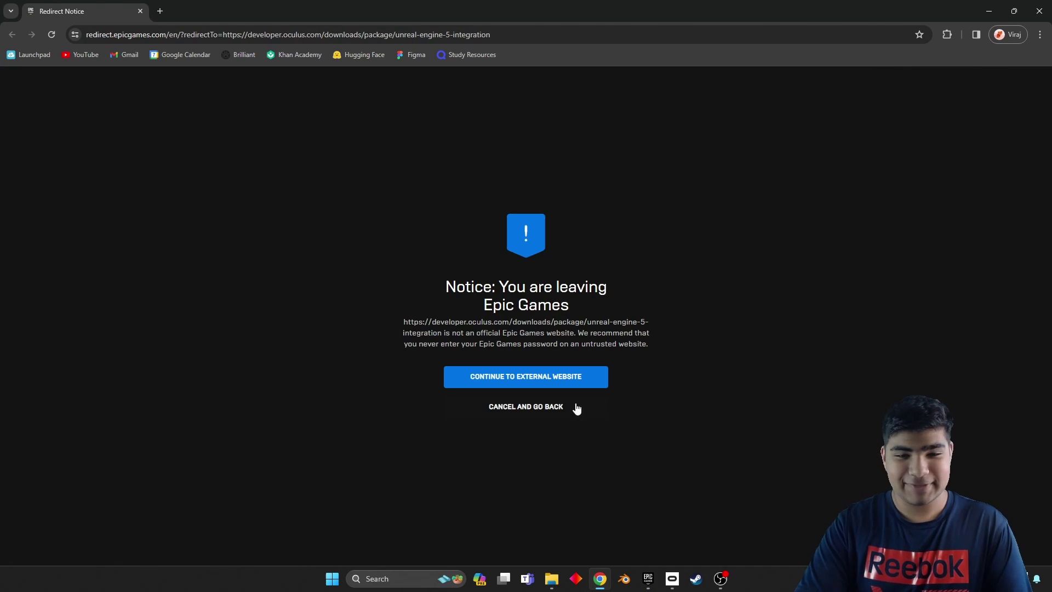
click(575, 392)
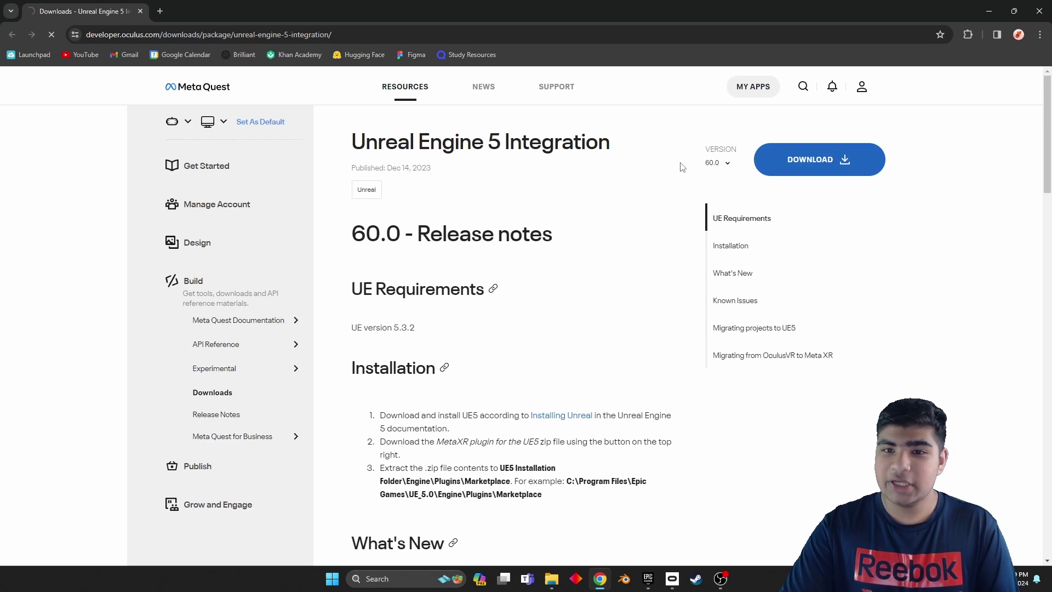
click(716, 164)
click(717, 174)
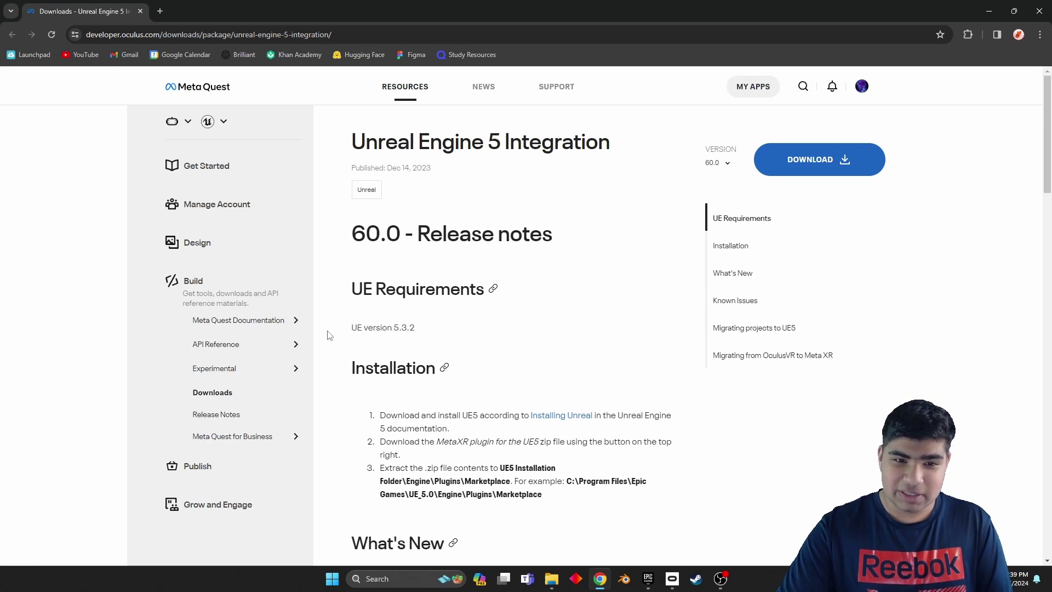
drag(396, 328, 417, 329)
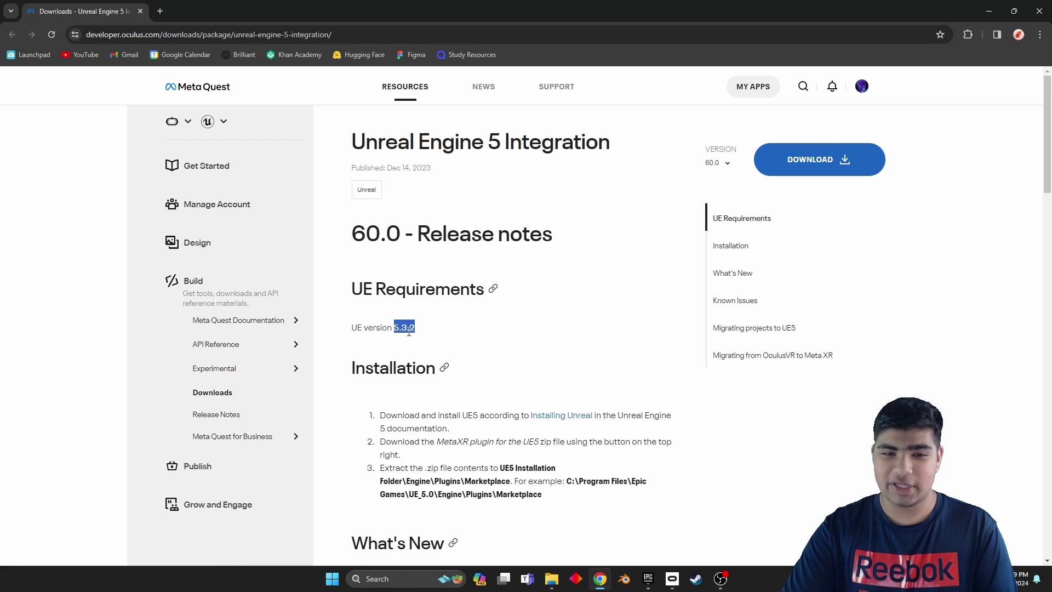
click(406, 332)
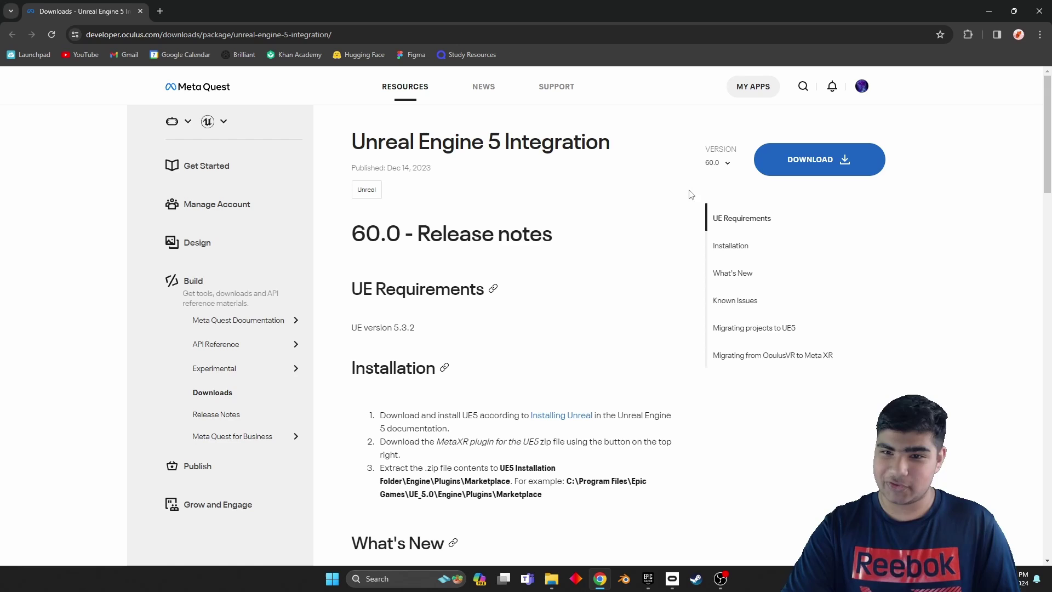
- Accept the licence, download UnrealMetaXRPlugin.60.0.zip and reveal it in the Downloads folder
click(786, 177)
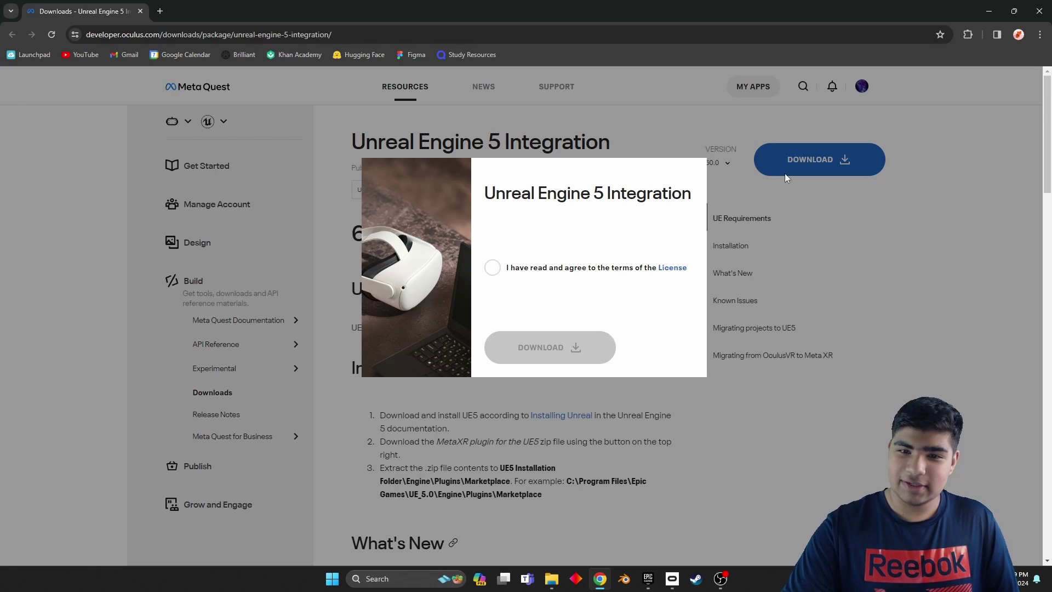
click(492, 268)
click(537, 340)
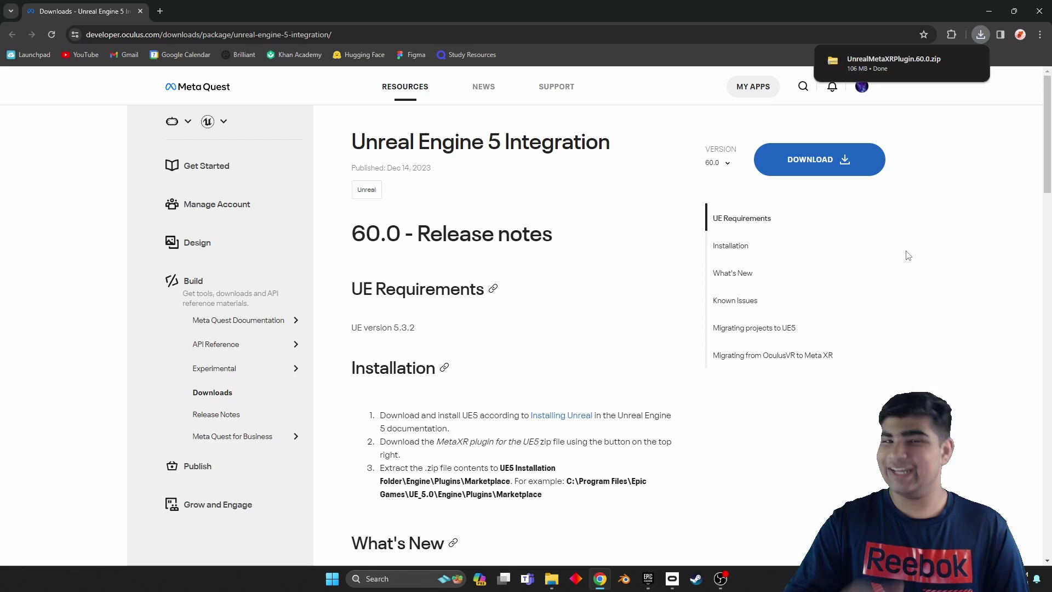
click(951, 61)
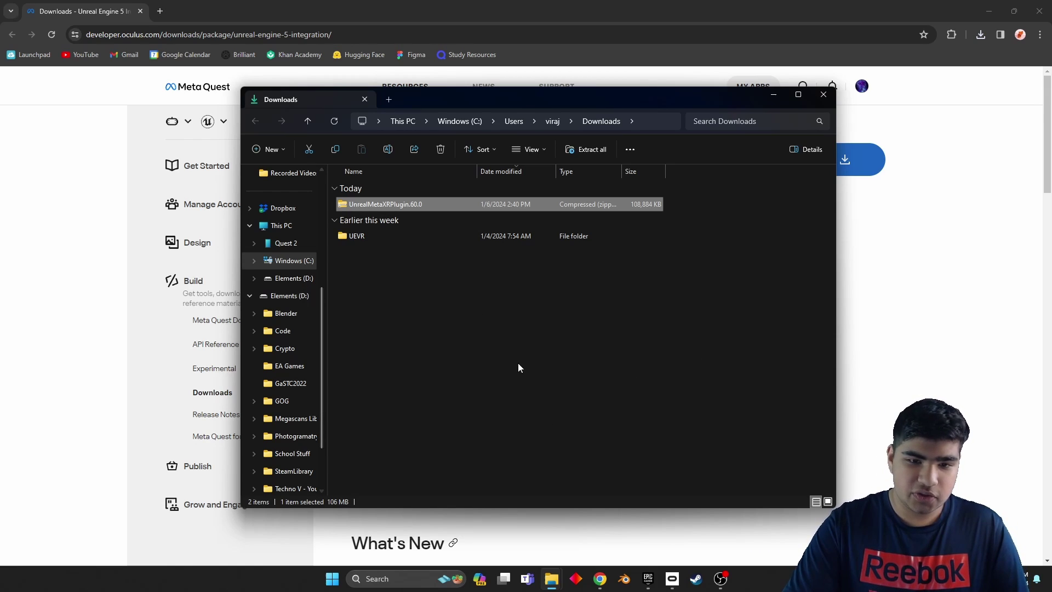
- Browse to C:\Program Files\Epic Games\UE_5.3\Engine\Plugins\Marketplace in File Explorer
mouse_move(551, 579)
click(540, 531)
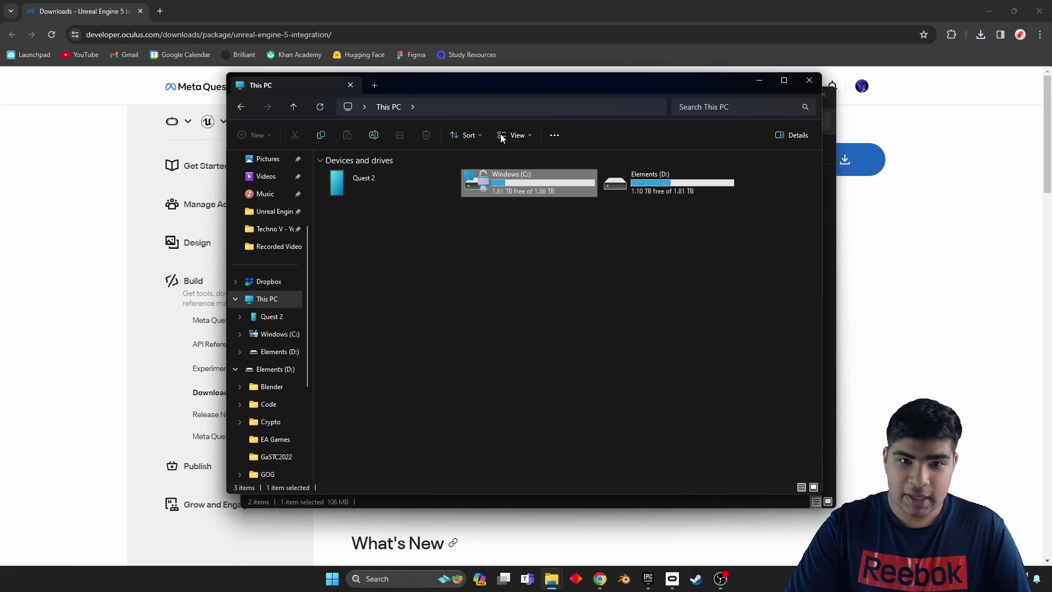
double_click(521, 183)
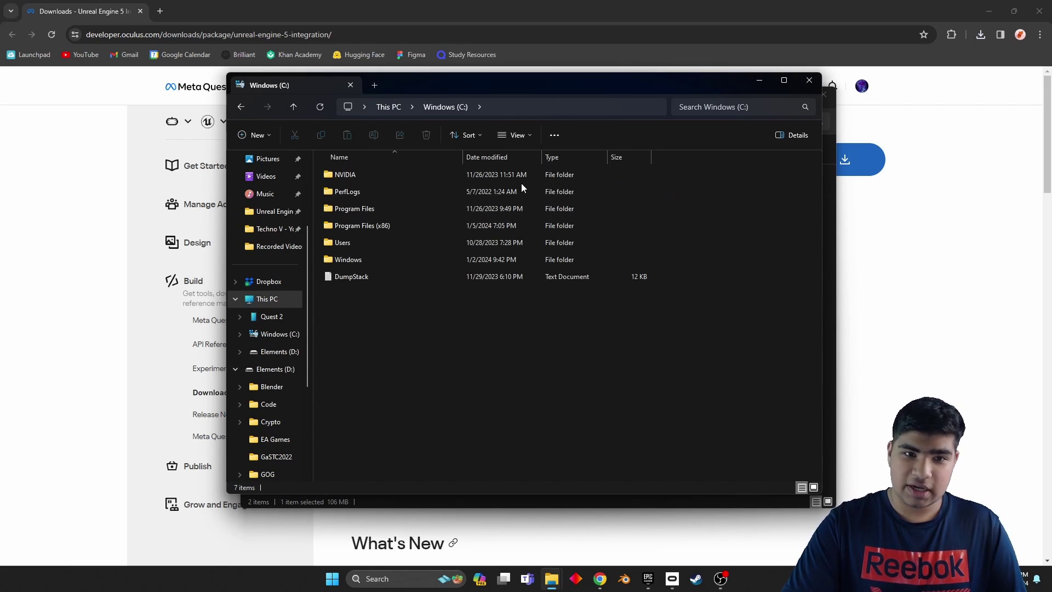
double_click(389, 209)
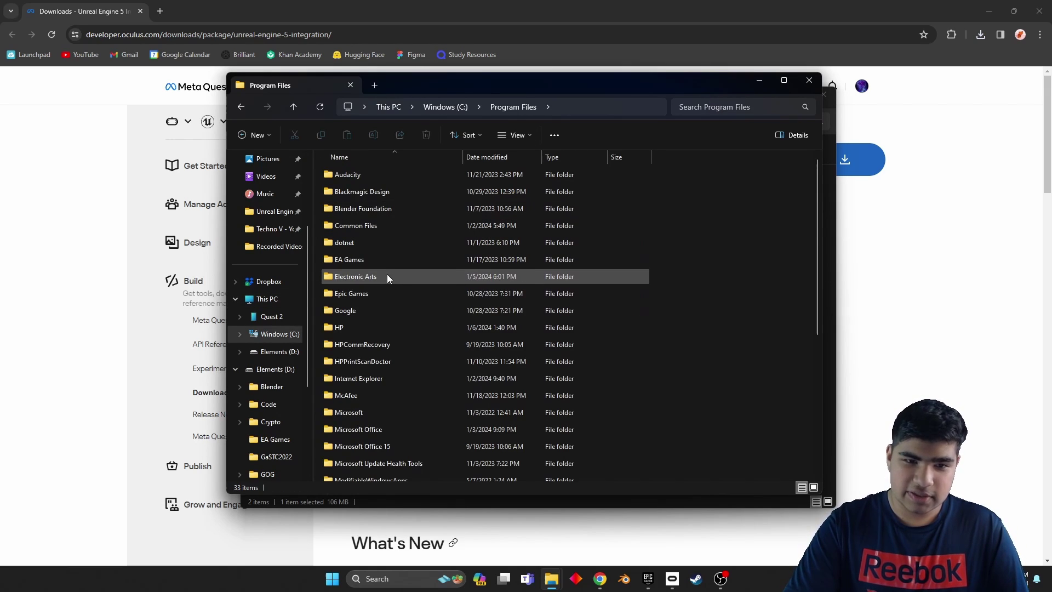
double_click(383, 290)
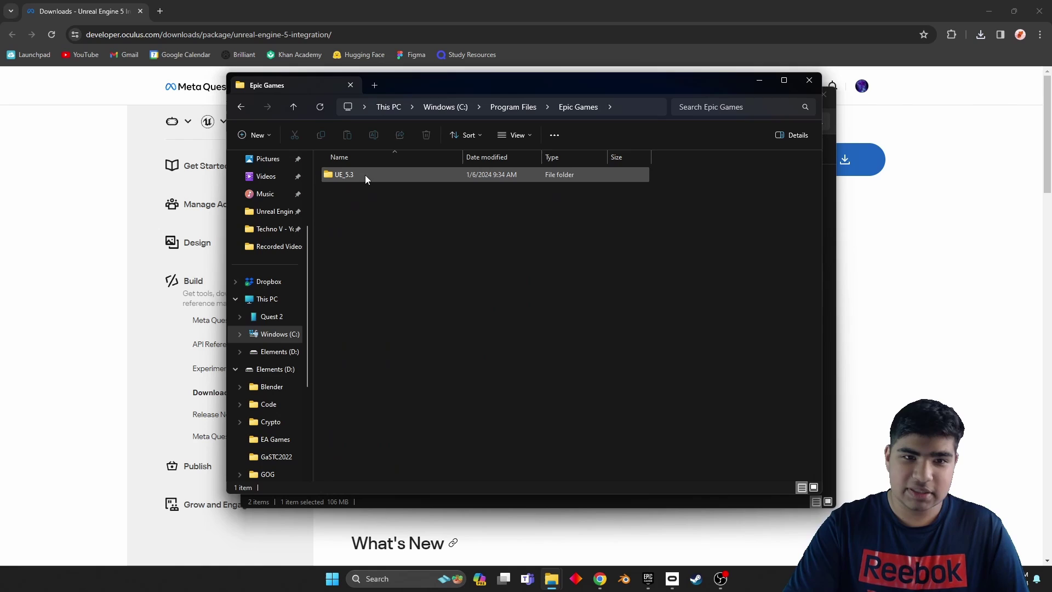
double_click(362, 176)
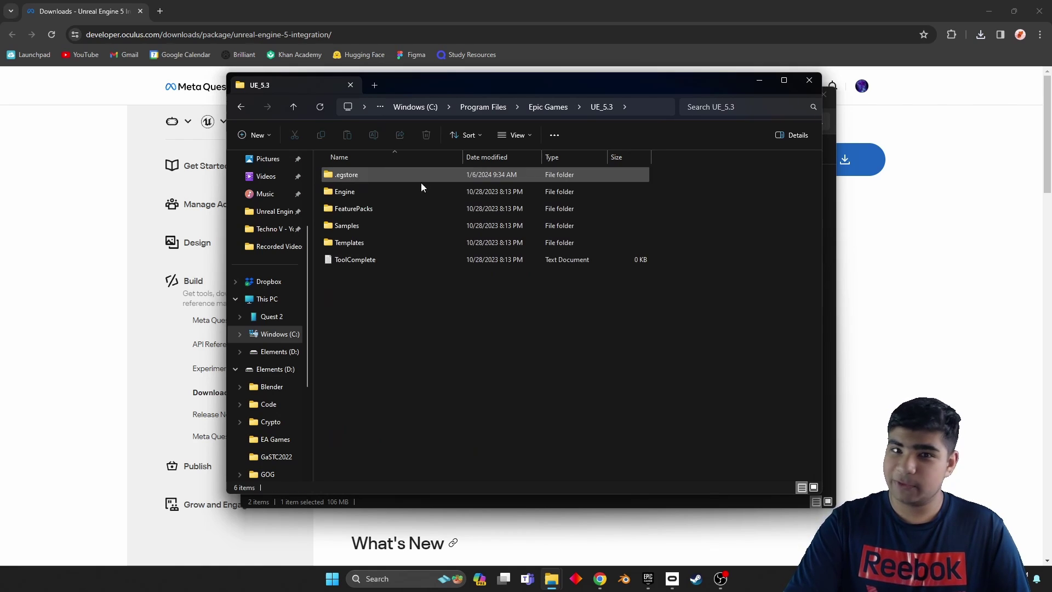
double_click(379, 191)
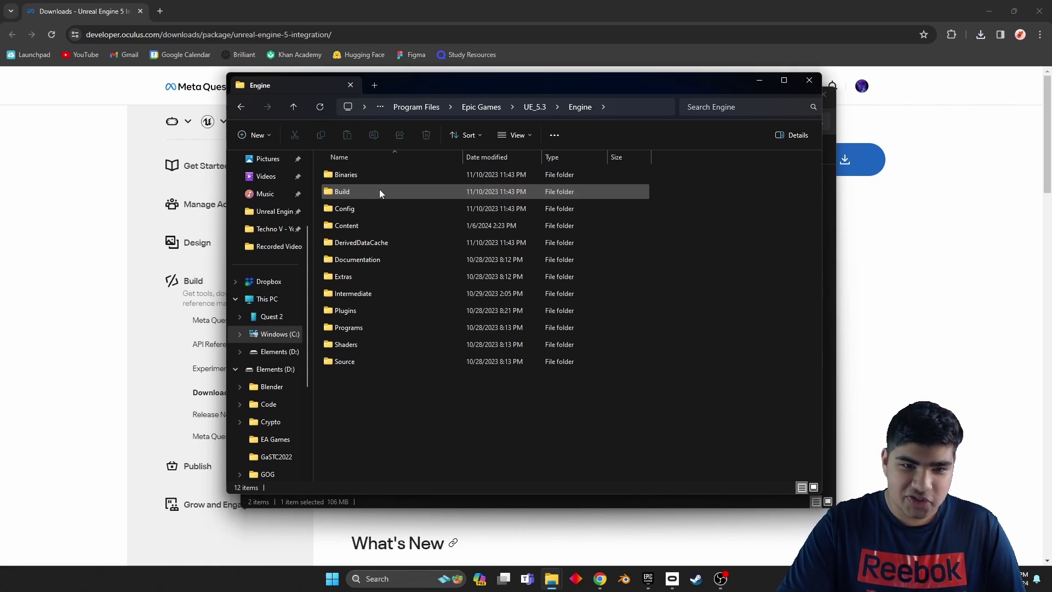
double_click(399, 310)
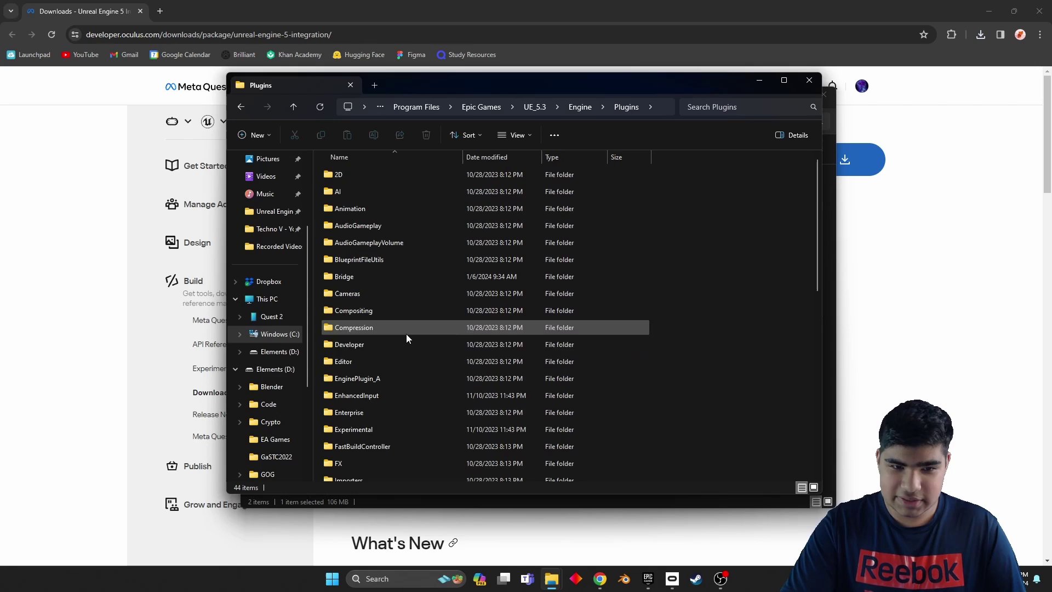
scroll(410, 350, down, 1)
scroll(410, 353, down, 4)
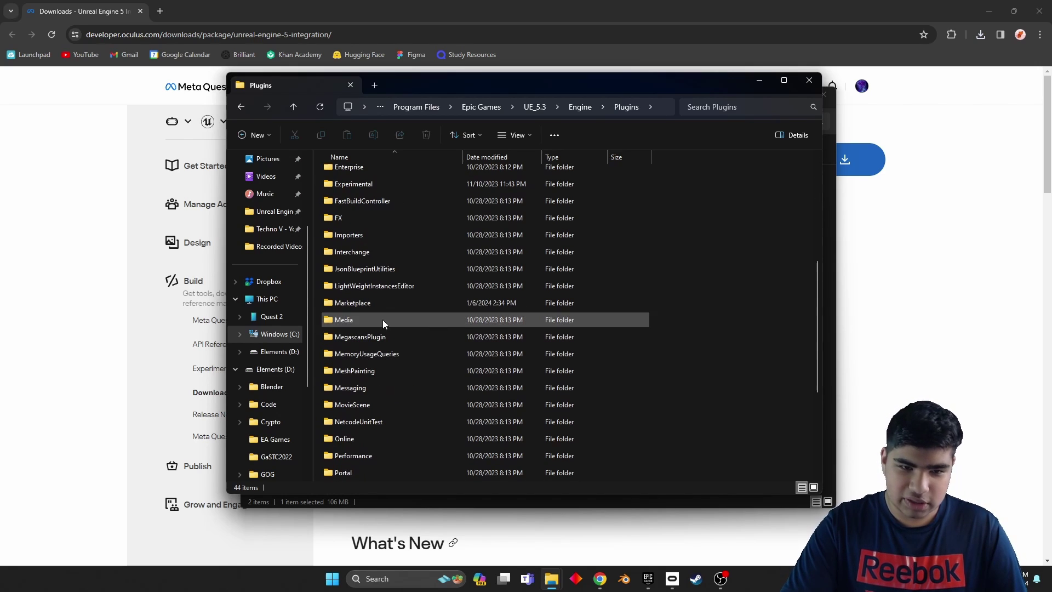
double_click(379, 304)
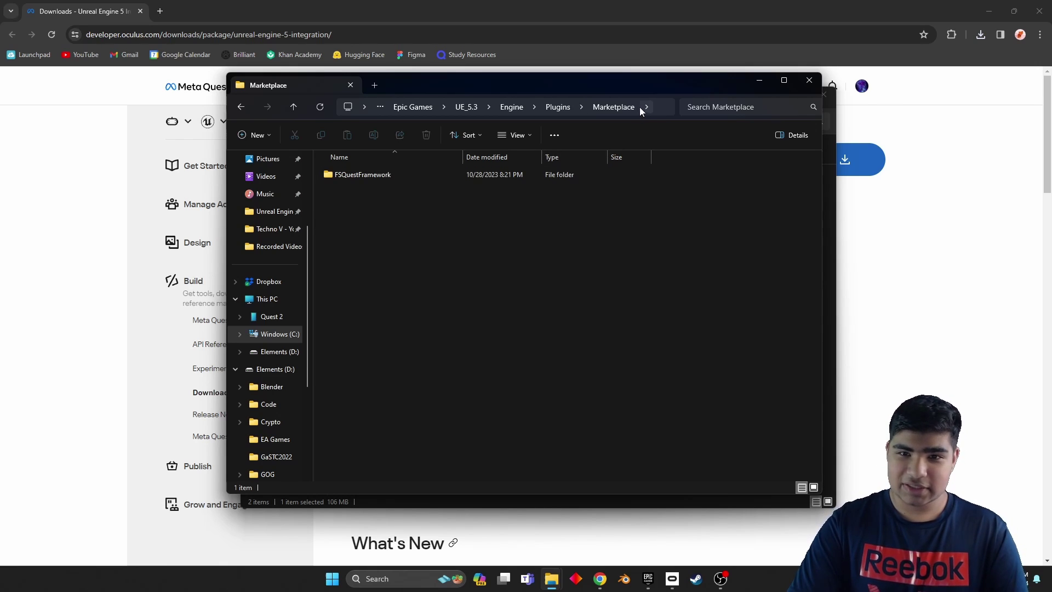
- Copy the Marketplace folder's full path from the address bar
click(659, 105)
key(ctrl+c)
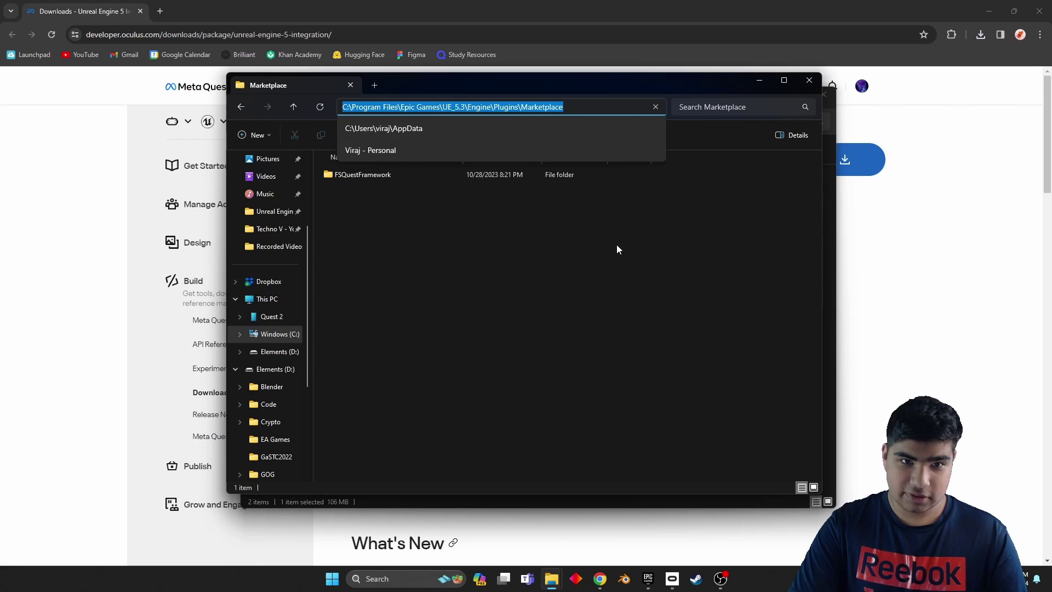
click(616, 250)
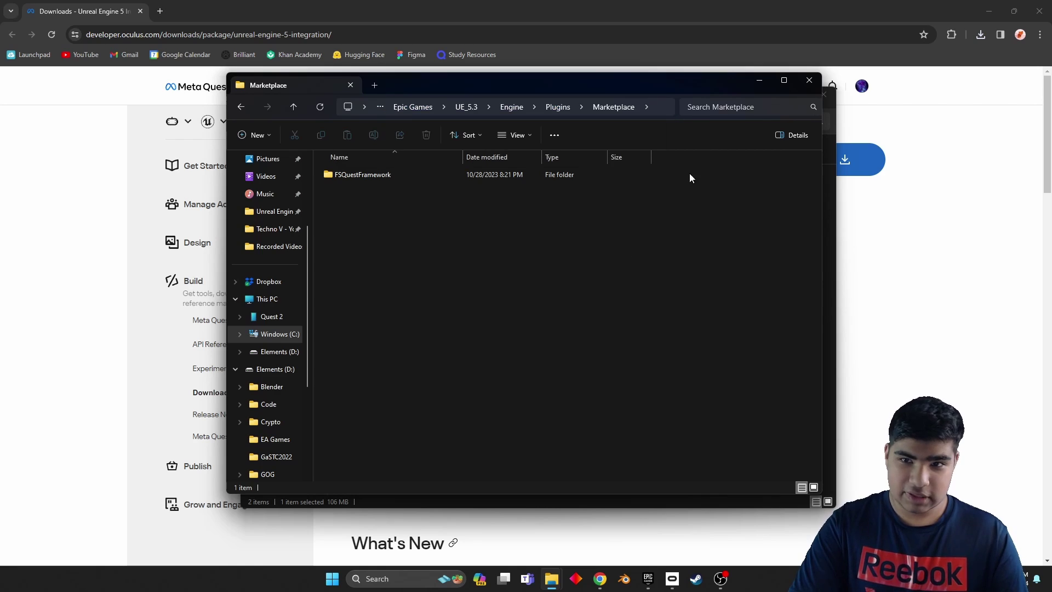
click(751, 83)
- Extract UnrealMetaXRPlugin.60.0.zip to the pasted UE_5.3 Marketplace plugins path
right_click(413, 202)
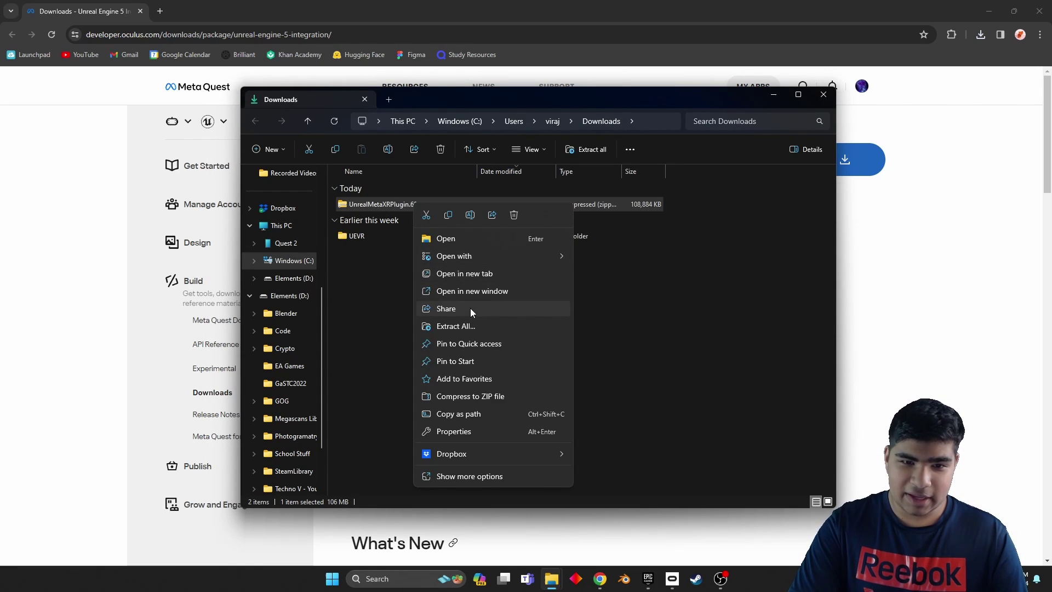
click(470, 329)
key(ctrl+v)
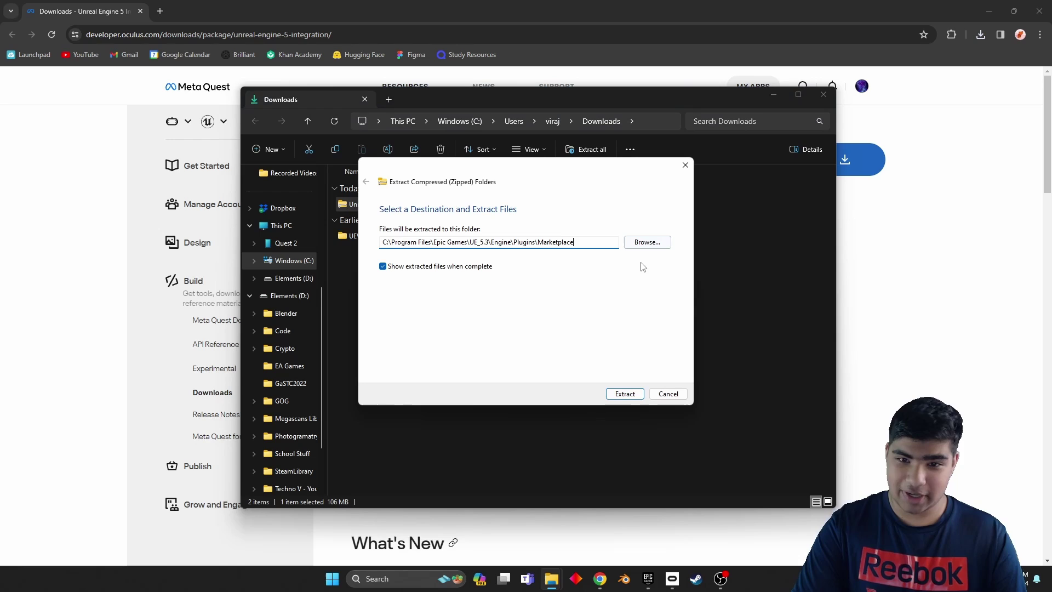
click(625, 395)
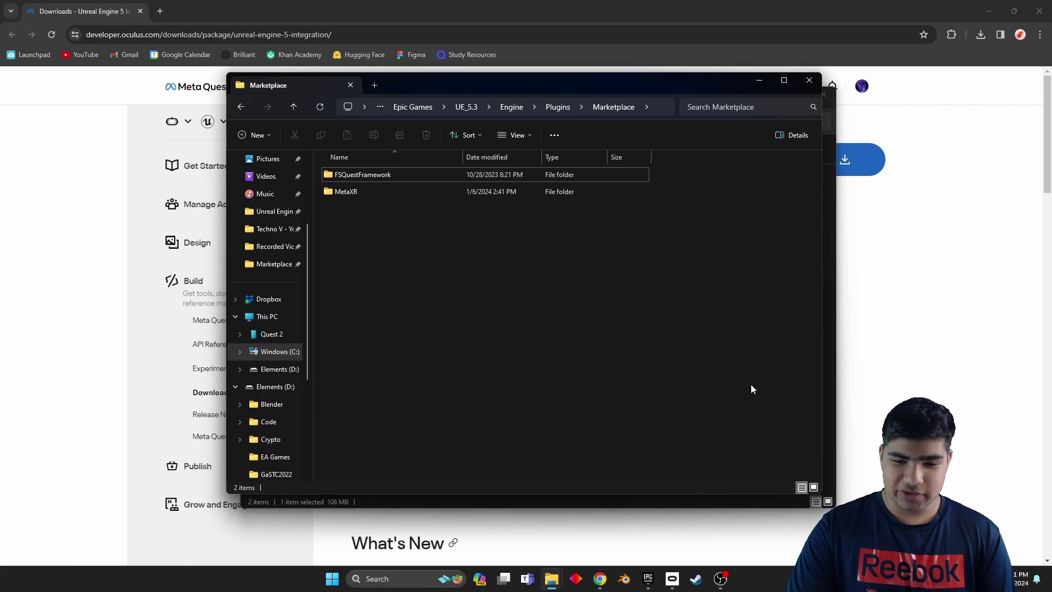
- Launch Unreal Engine 5.3.2 and choose the Games > Blank template
mouse_move(647, 579)
click(649, 512)
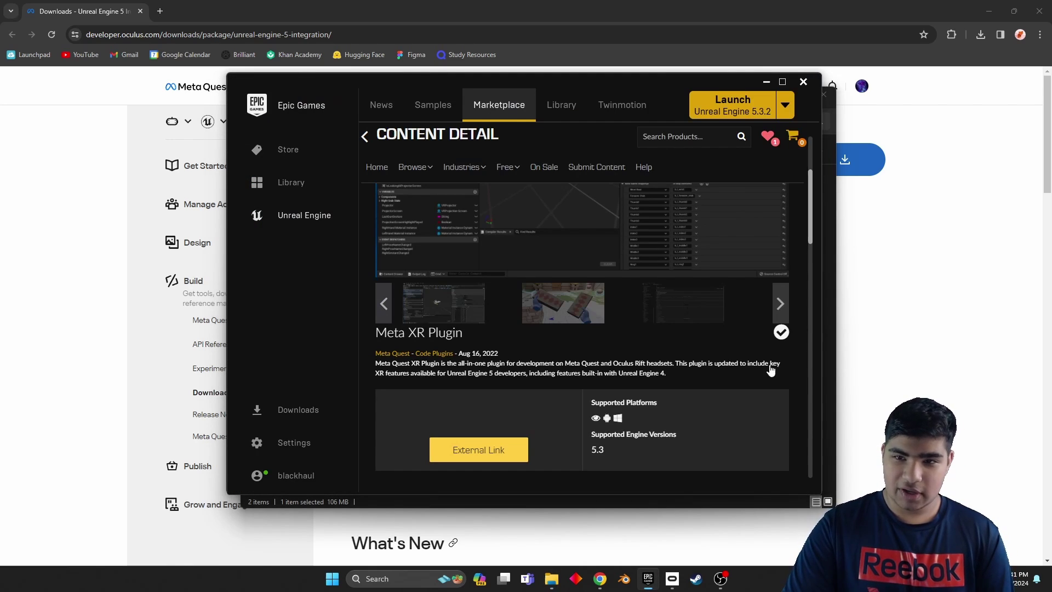
click(748, 113)
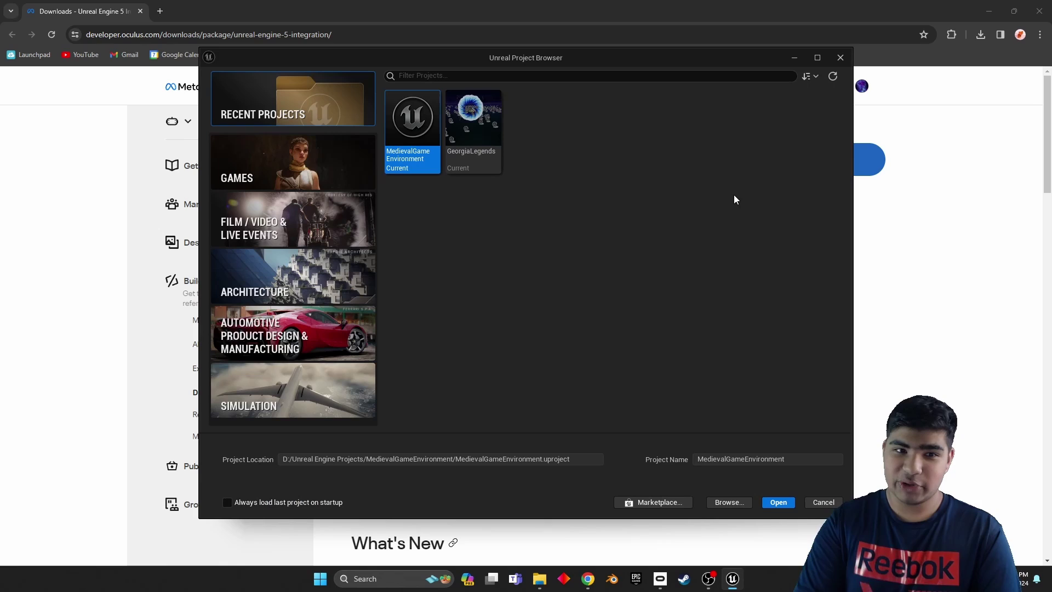
click(291, 146)
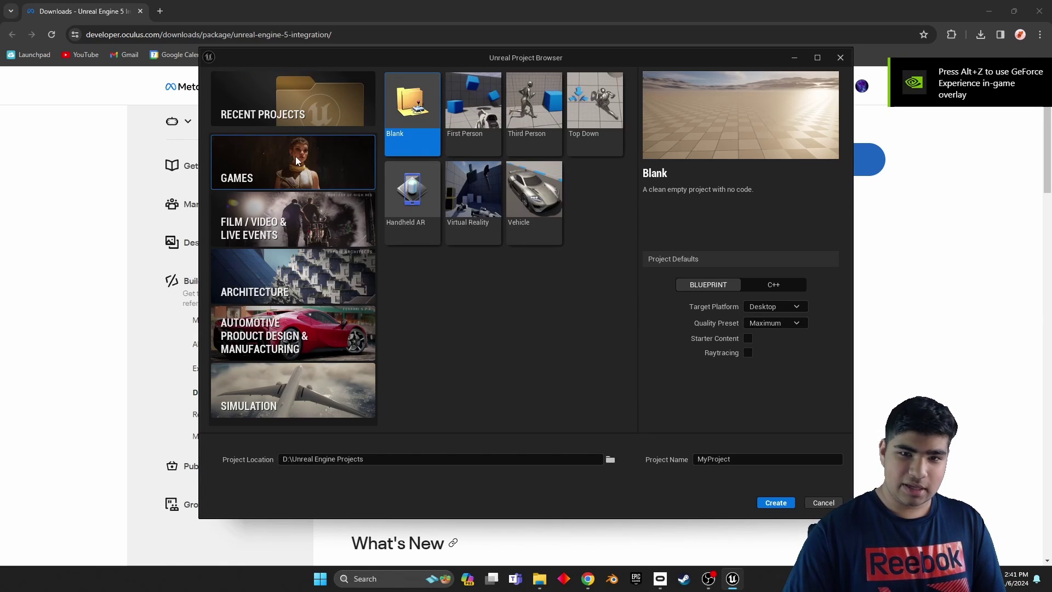
click(473, 197)
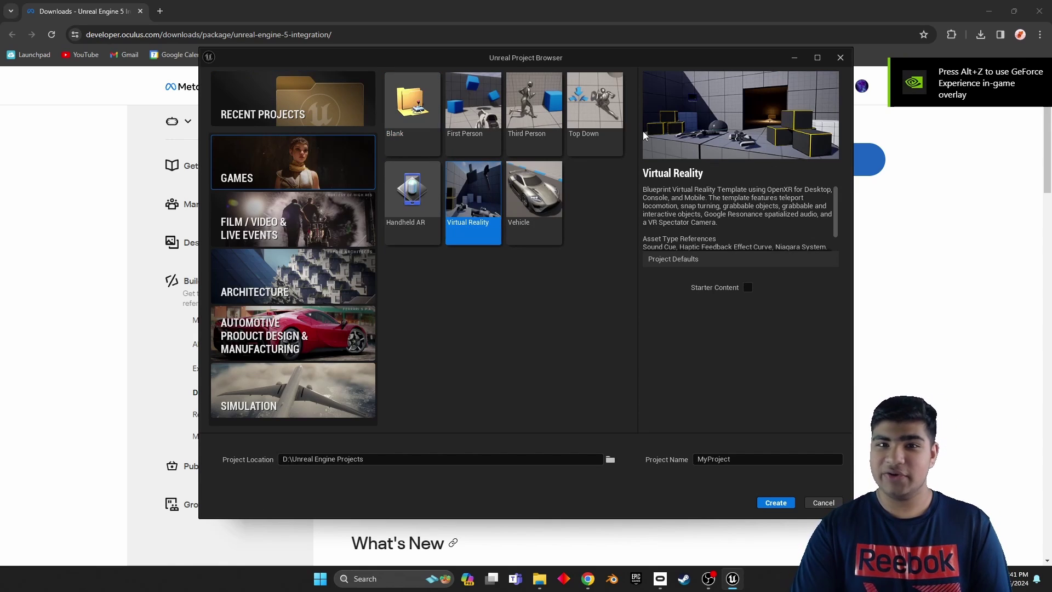
click(412, 109)
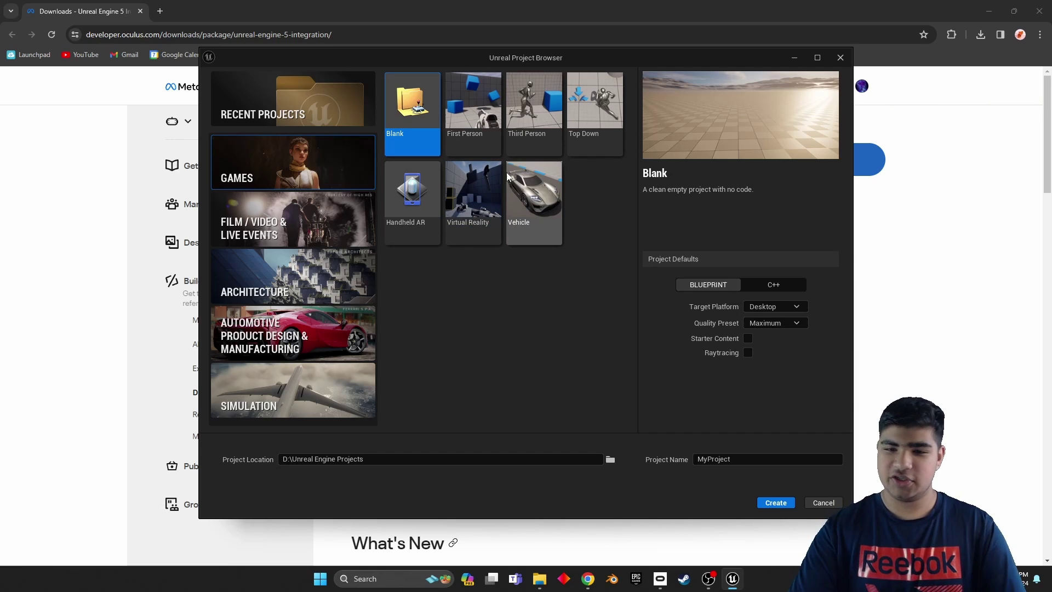
- Enable Raytracing and name the project HandTrackingTutorial
click(749, 353)
click(740, 457)
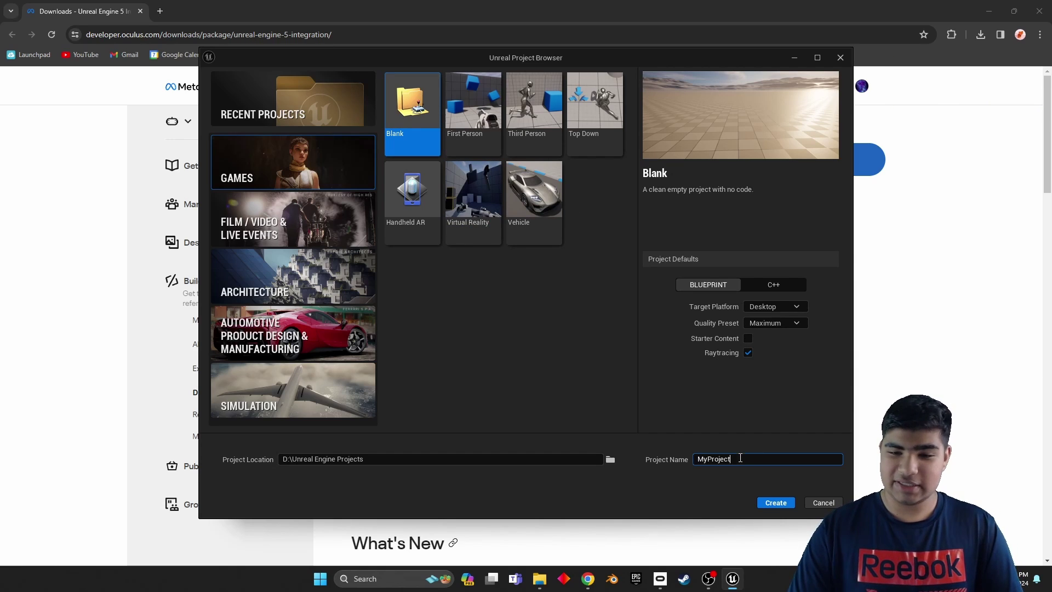
double_click(740, 458)
key(BackSpace)
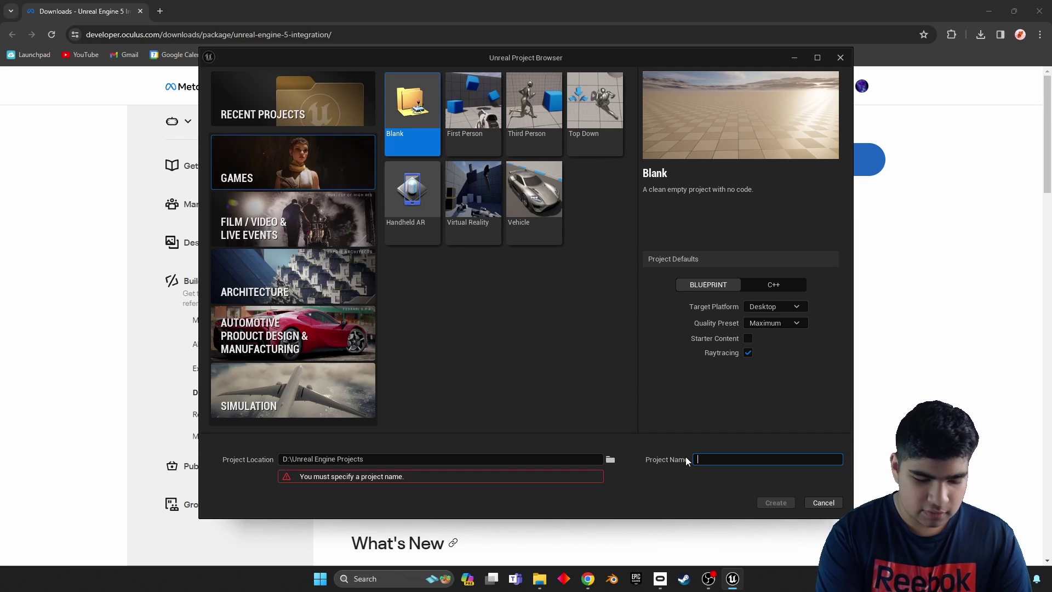
text(VRHa)
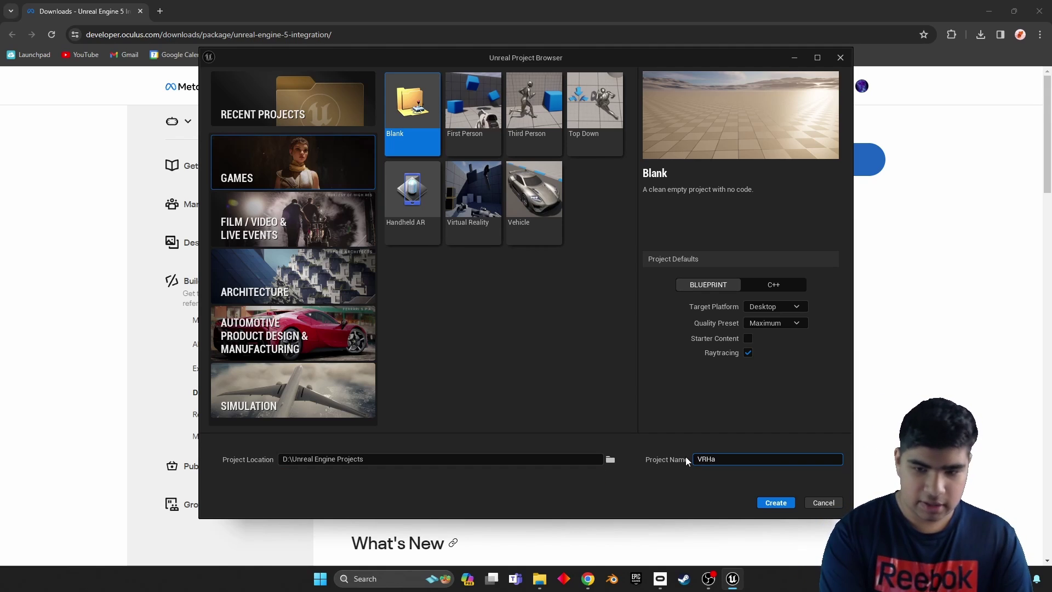
key(BackSpace)
key(BackSpace)
key(BackSpace)
key(BackSpace)
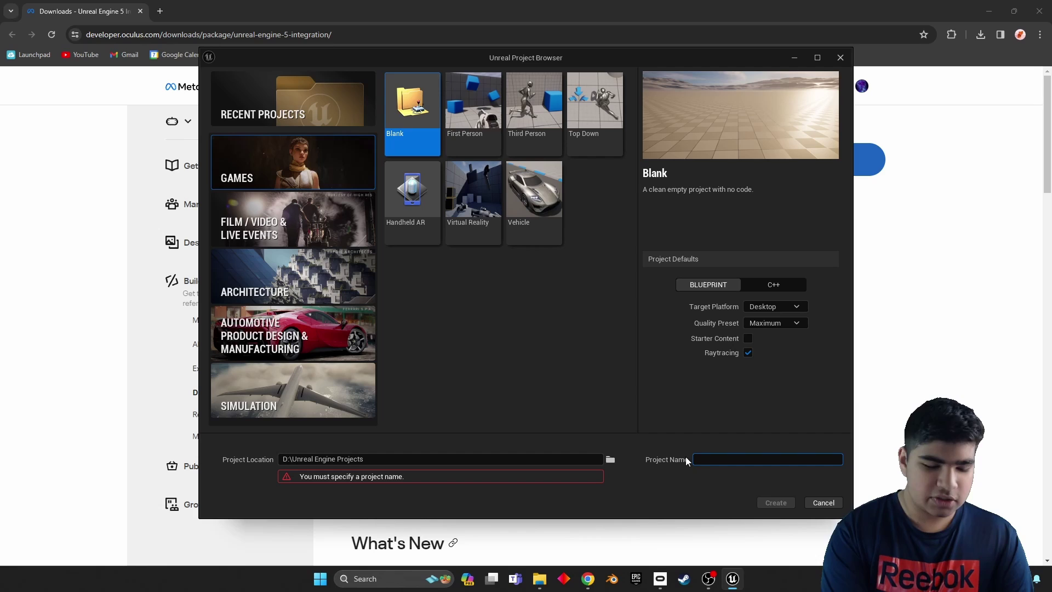
text(HandTracking)
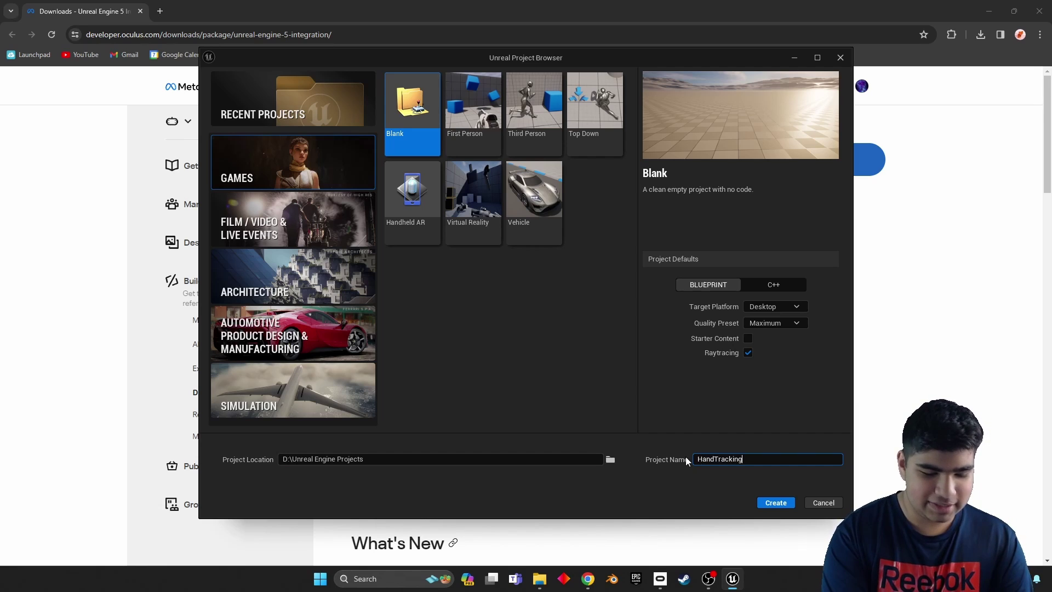
text(Tutorial)
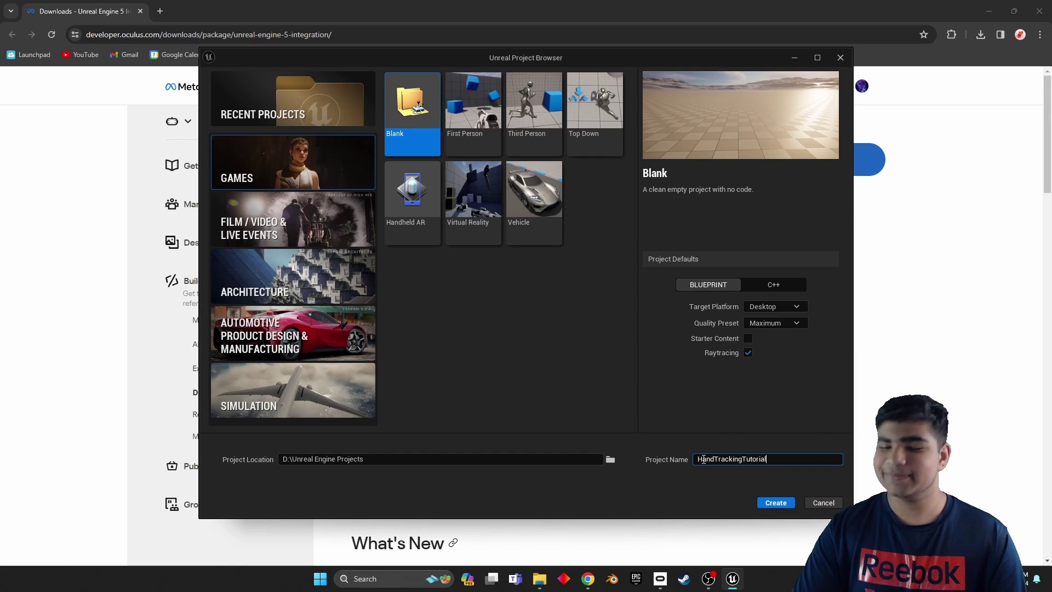
- Create the project, then enable the Meta XR plugin and restart the editor
click(775, 503)
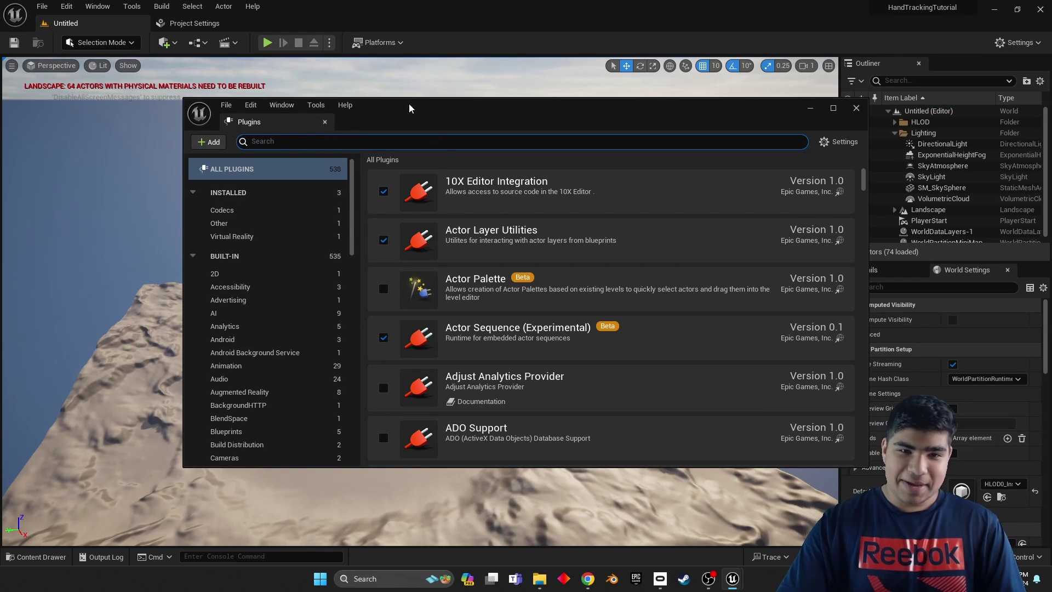
text(meyta)
key(BackSpace)
key(BackSpace)
key(BackSpace)
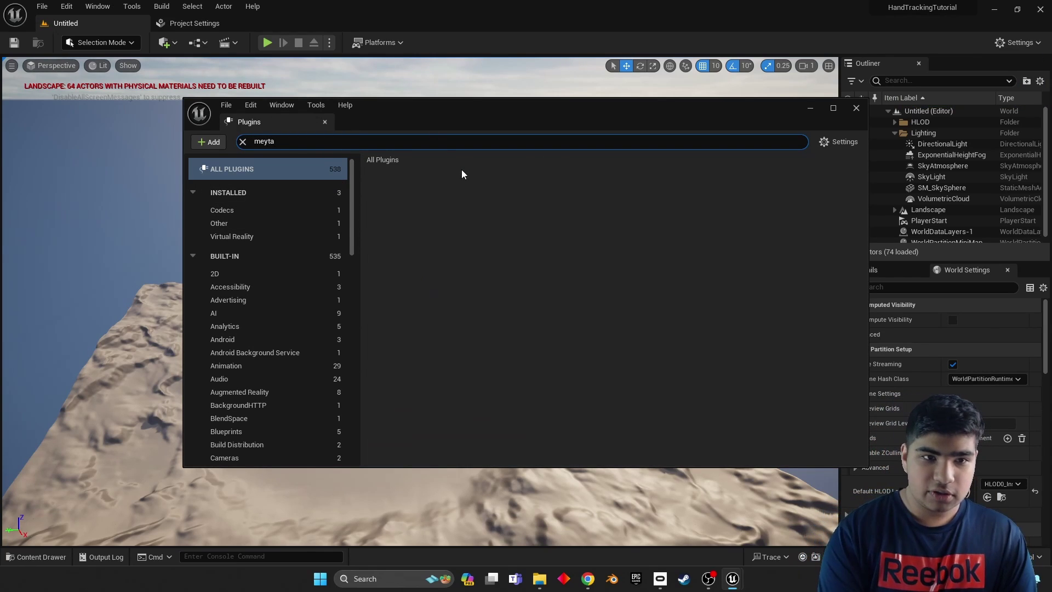
text(ta)
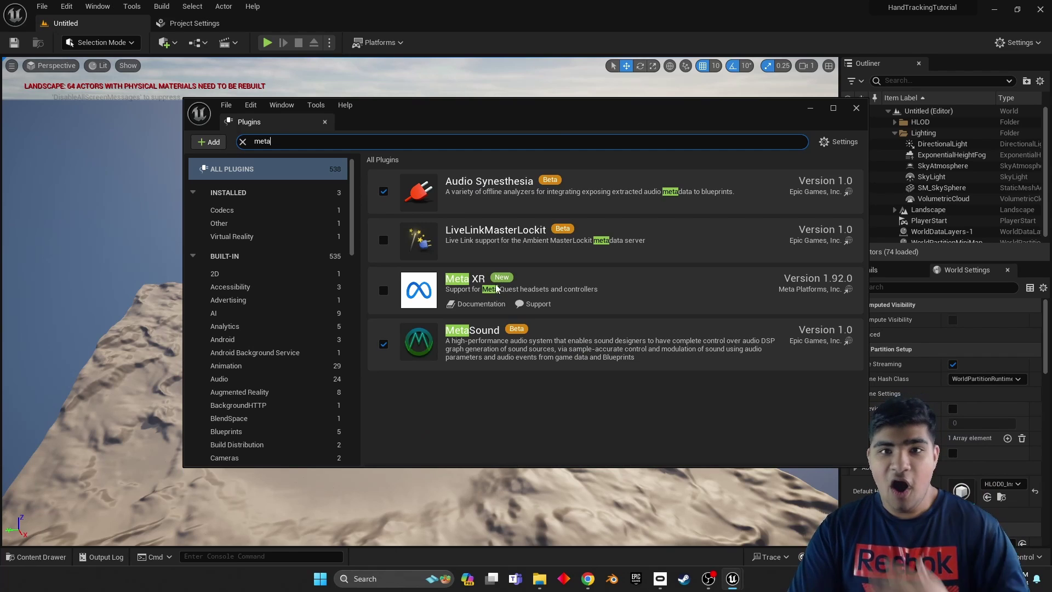
click(385, 292)
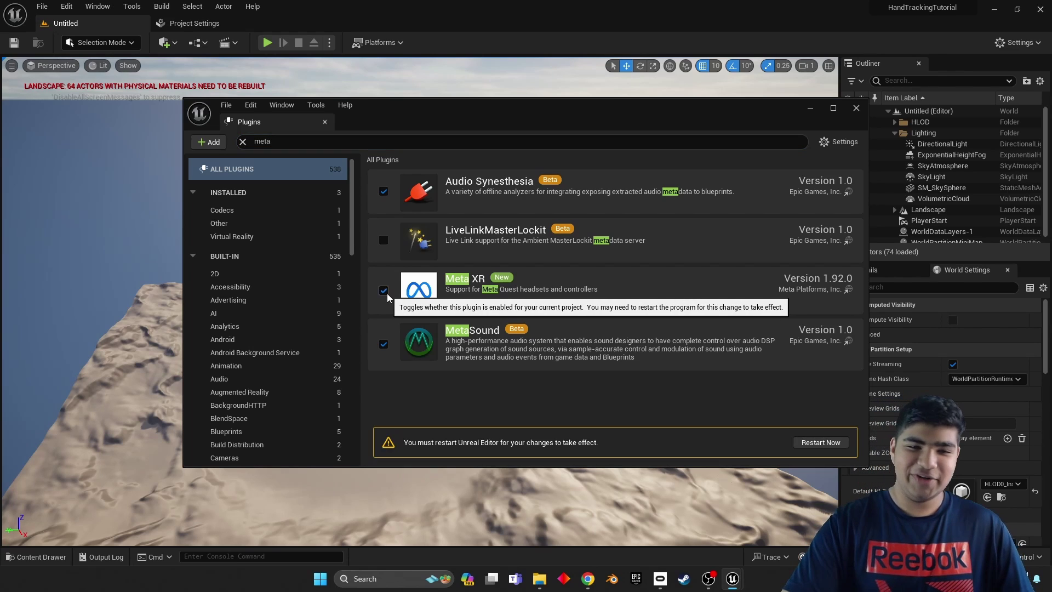
click(820, 443)
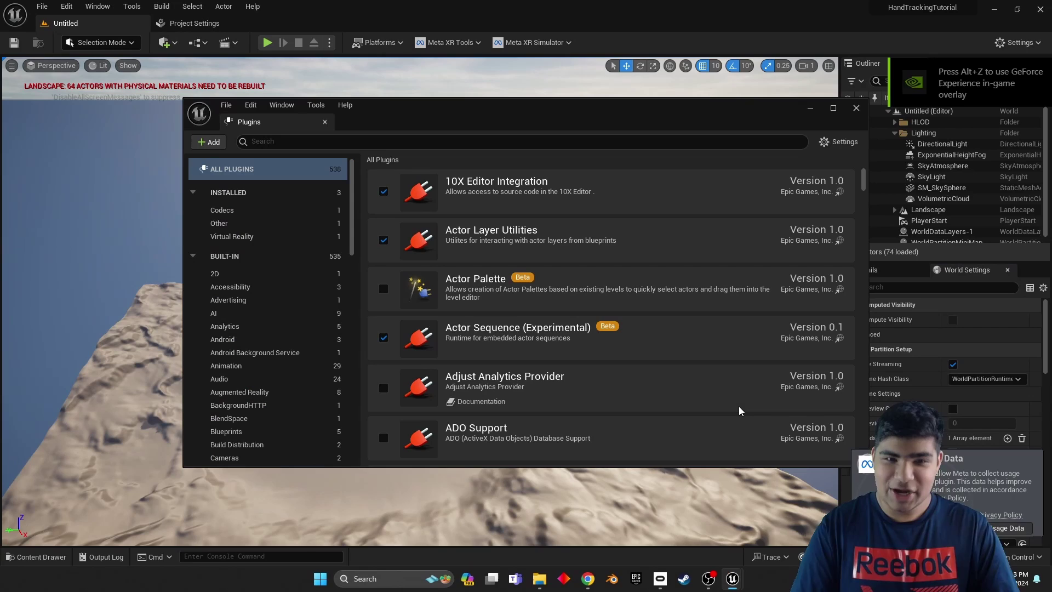
- Search 'meta' again to confirm Meta XR is enabled and close the Plugins window
click(730, 141)
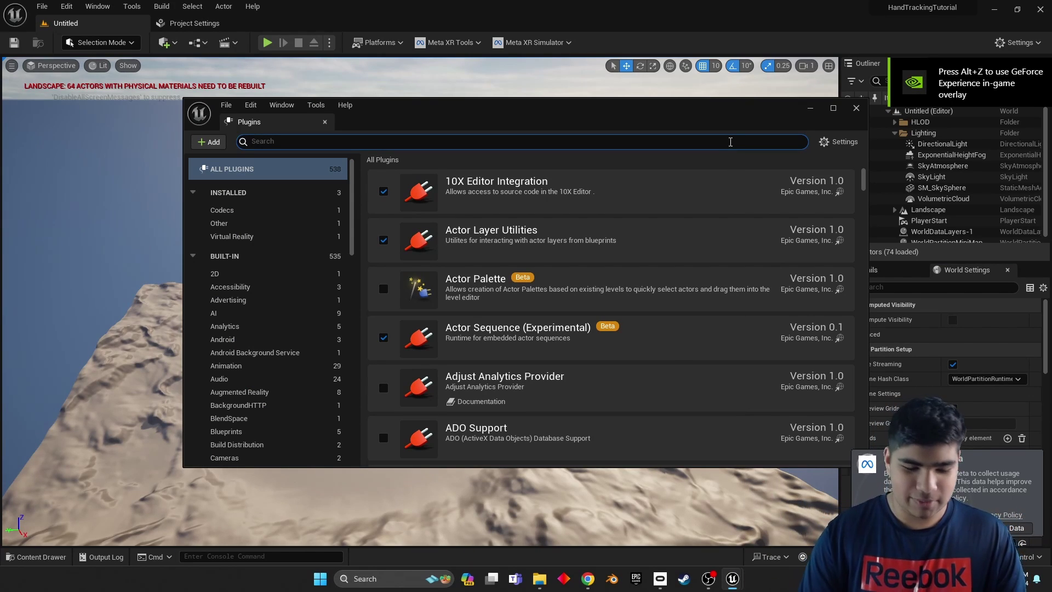
text(meta)
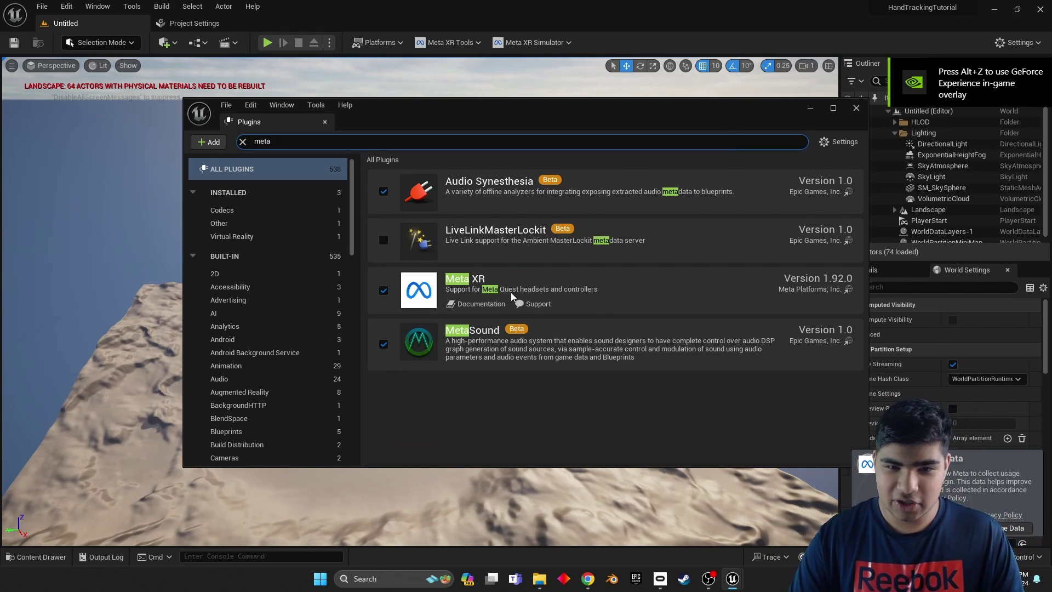
click(856, 108)
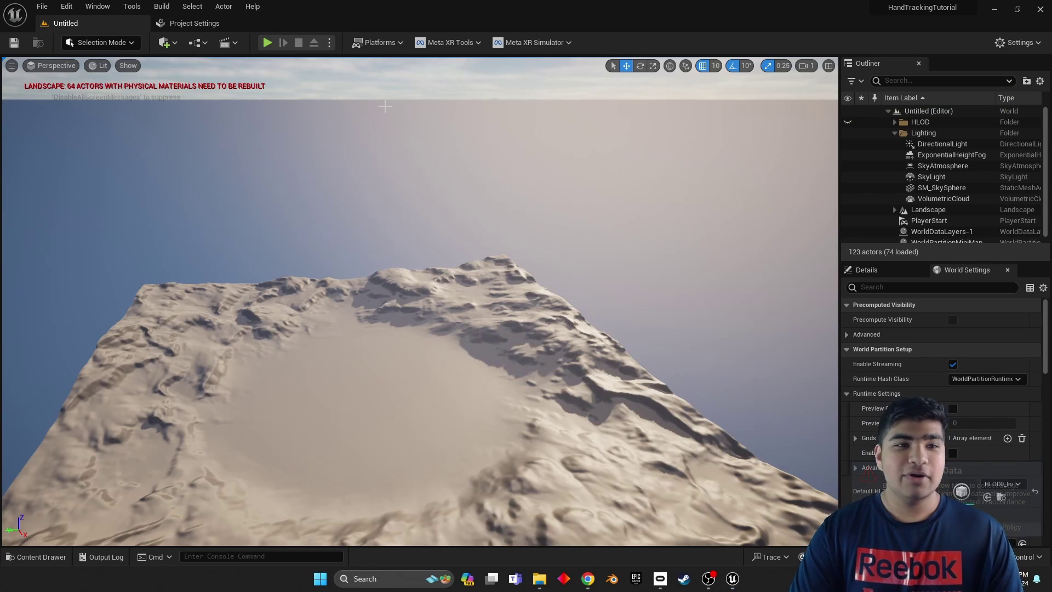
- Create a new Basic level with floor, sky and lighting, then open the Content Drawer
scroll(564, 311, up, 5)
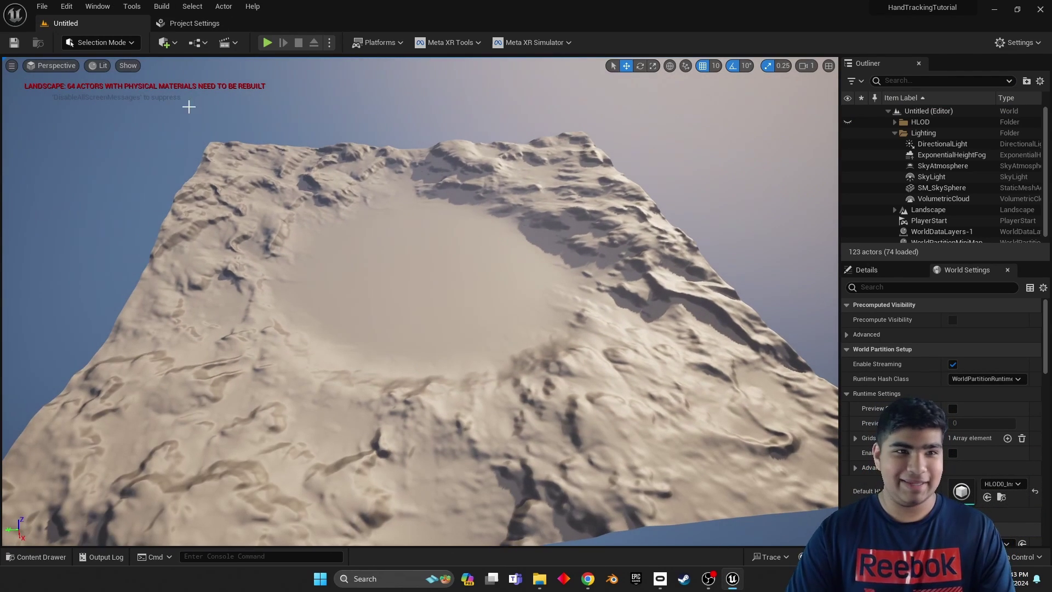
click(43, 6)
click(71, 36)
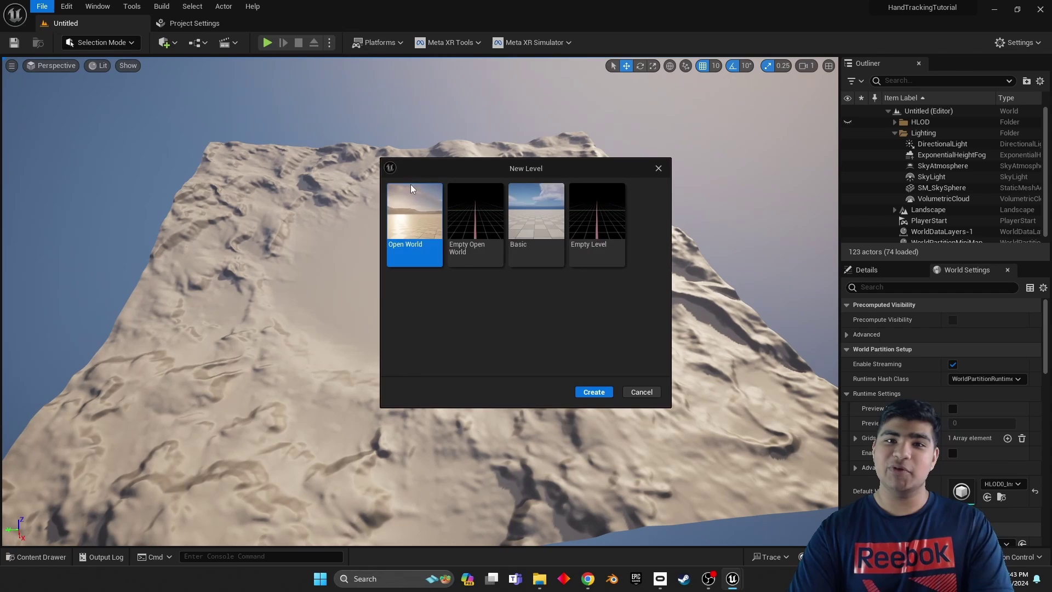
click(525, 231)
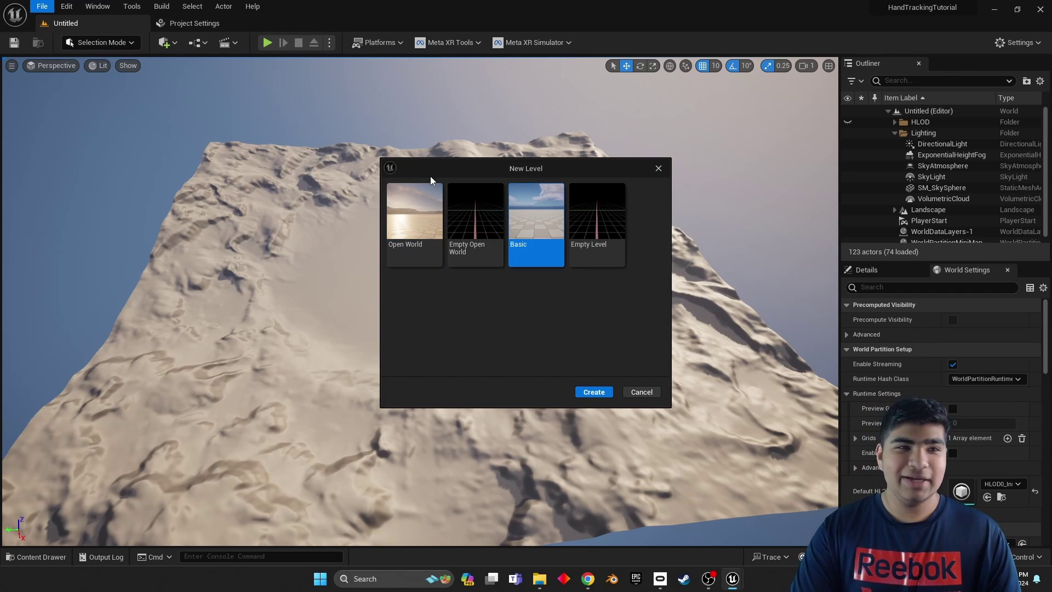
click(642, 392)
click(43, 6)
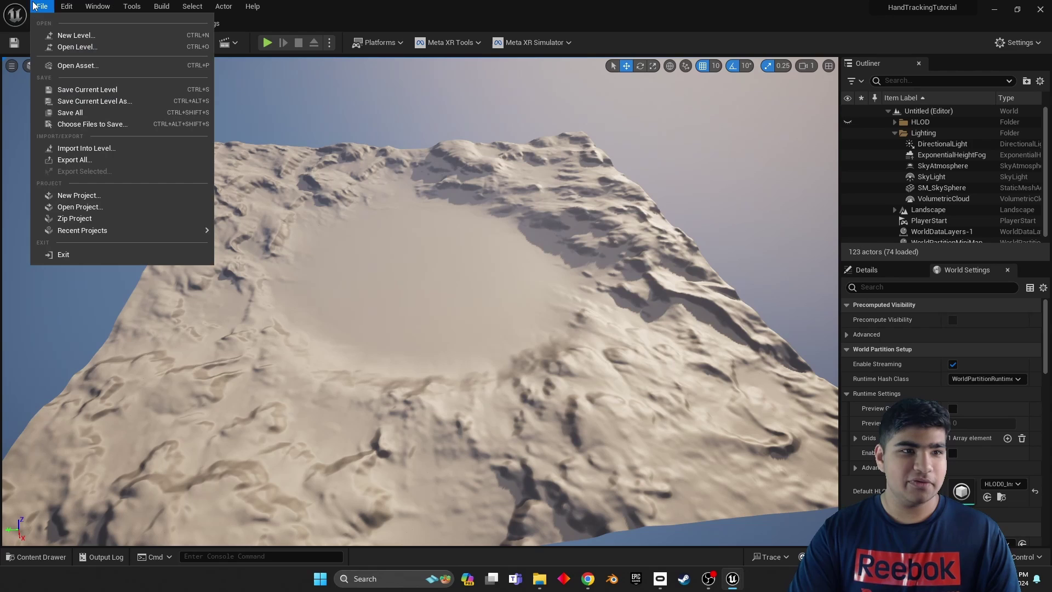
click(72, 34)
click(521, 243)
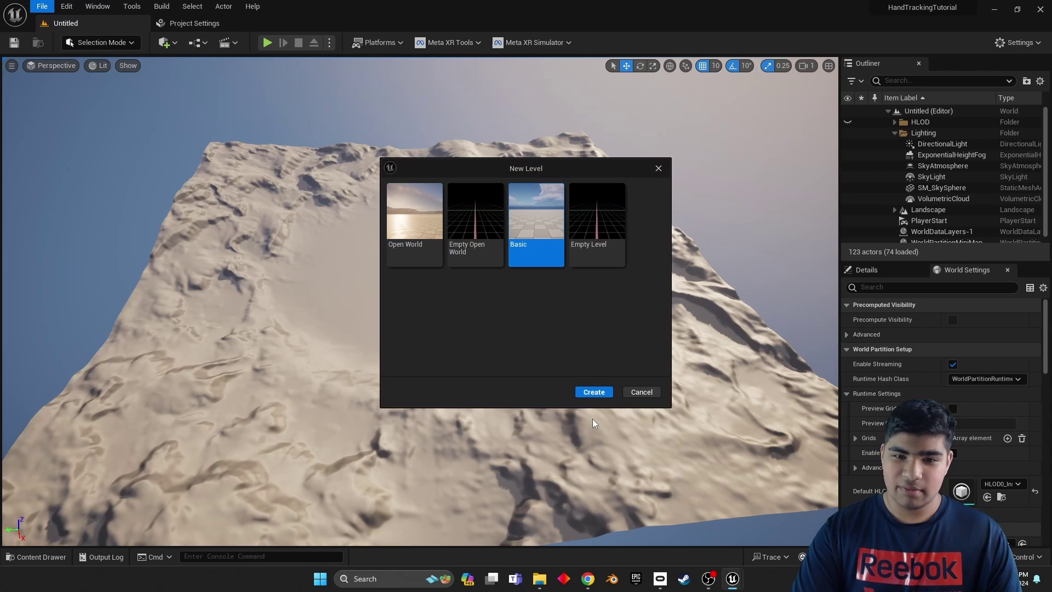
click(593, 393)
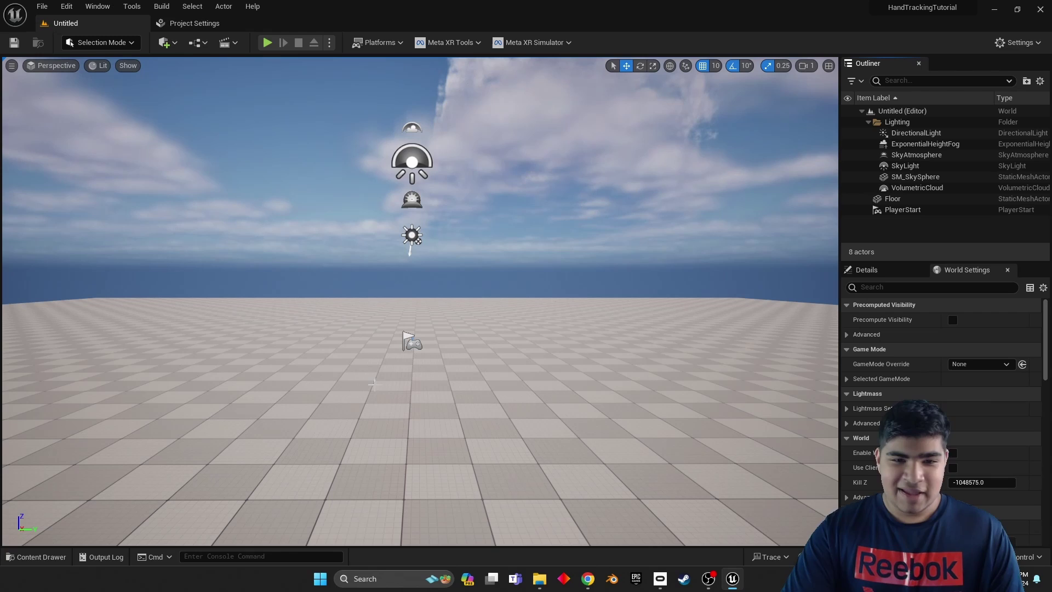
key(ctrl+space)
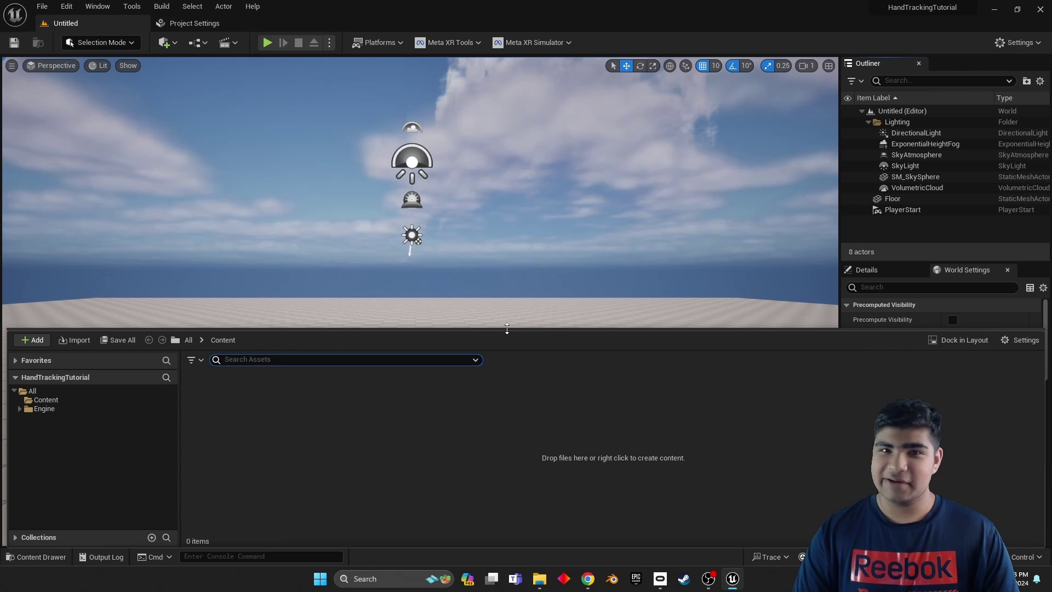
- Create a Blueprints folder under Content and open it
right_click(356, 438)
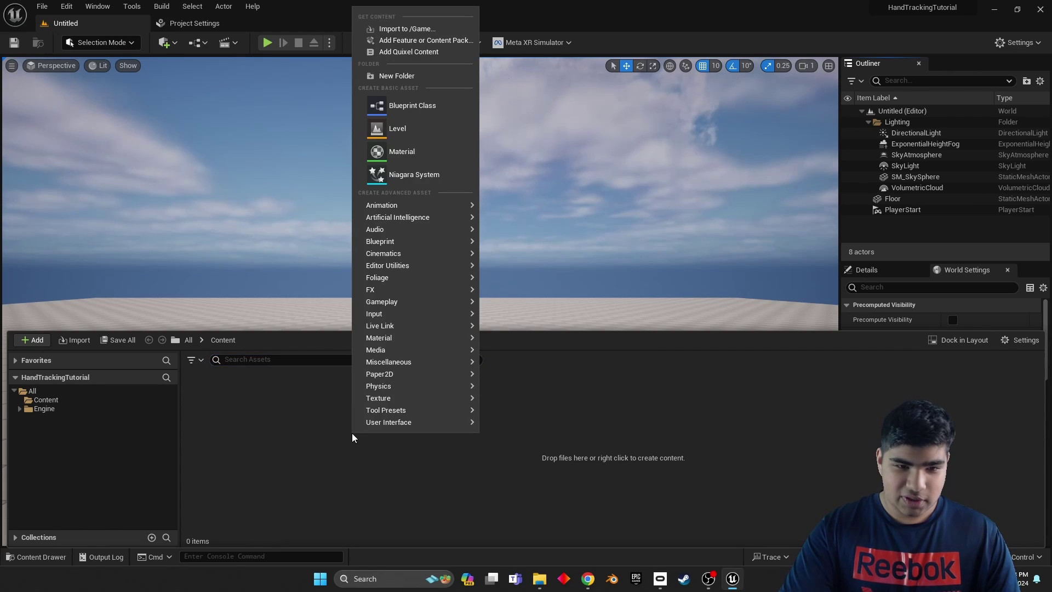
click(425, 78)
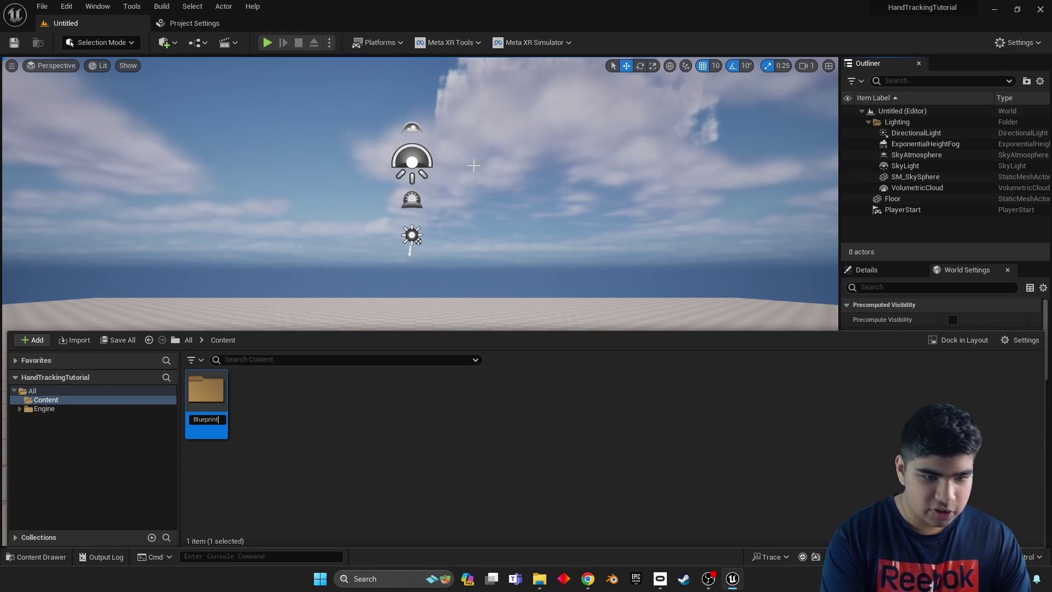
key(Return)
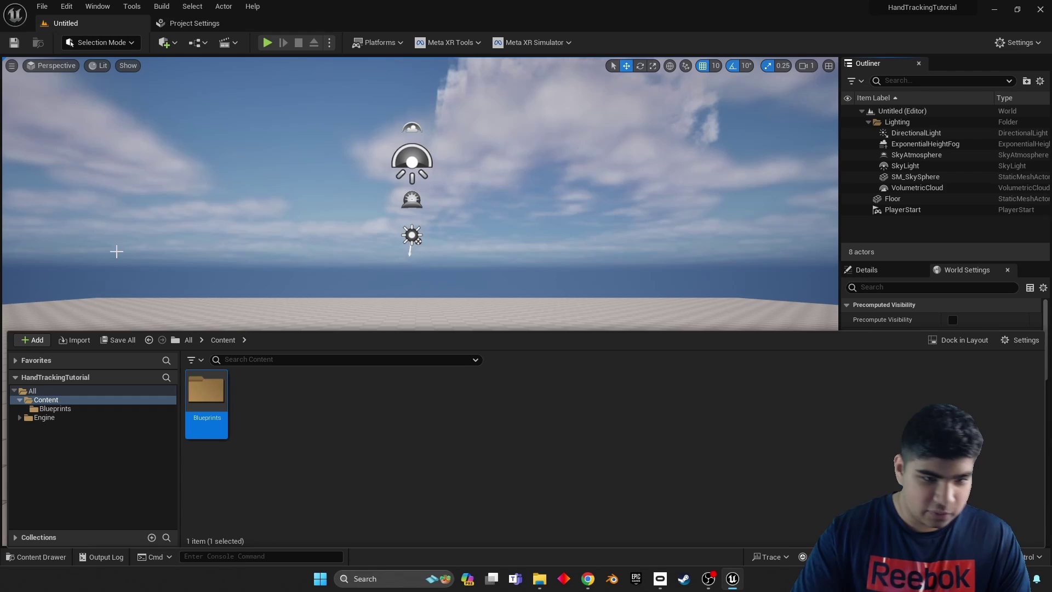
double_click(201, 403)
- Create a Pawn-based Blueprint class named VRPawn
right_click(277, 436)
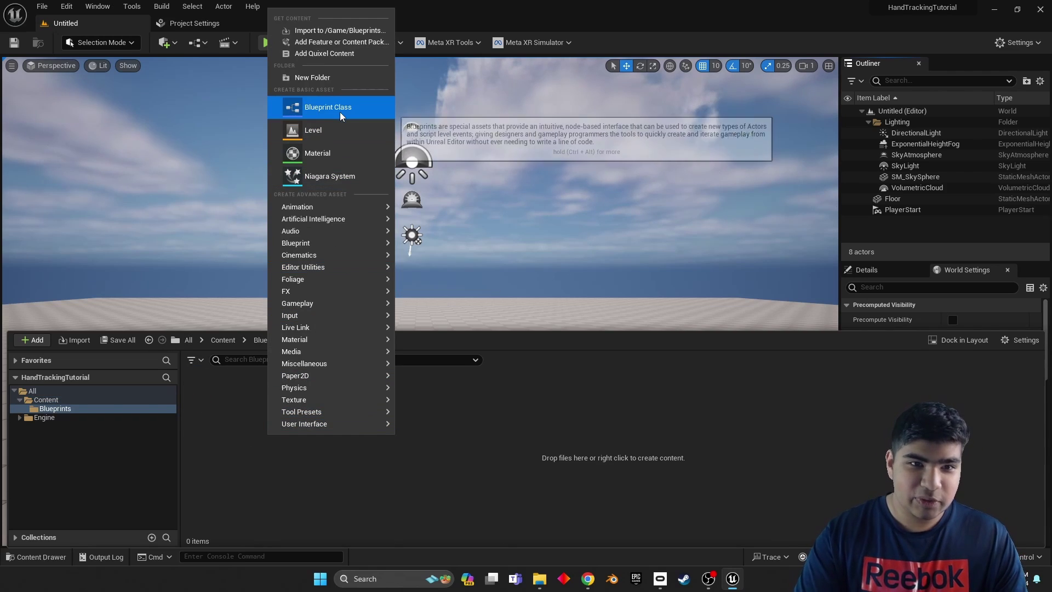
click(326, 107)
click(425, 229)
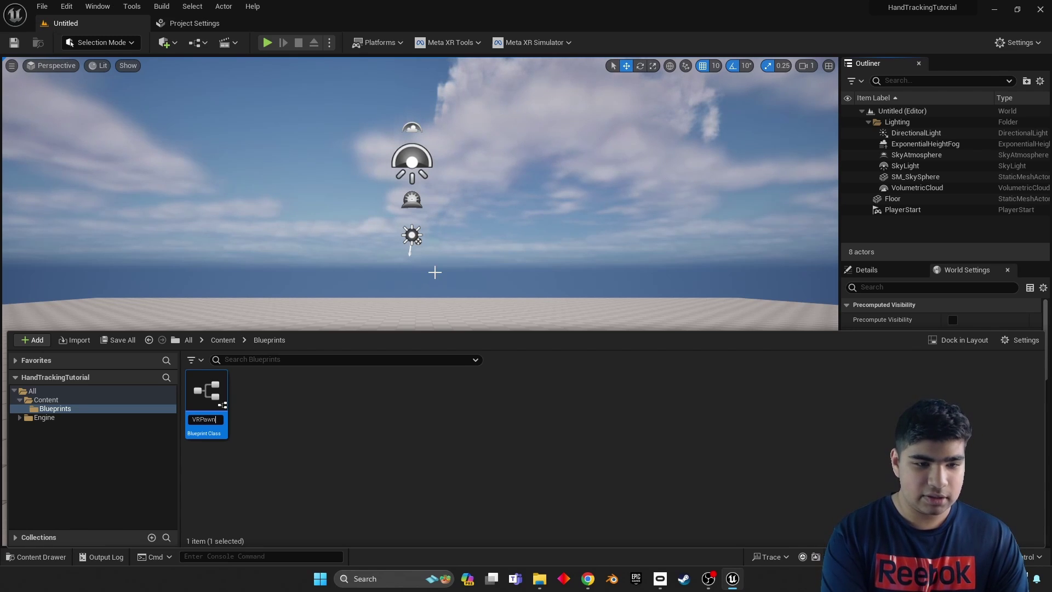
key(Return)
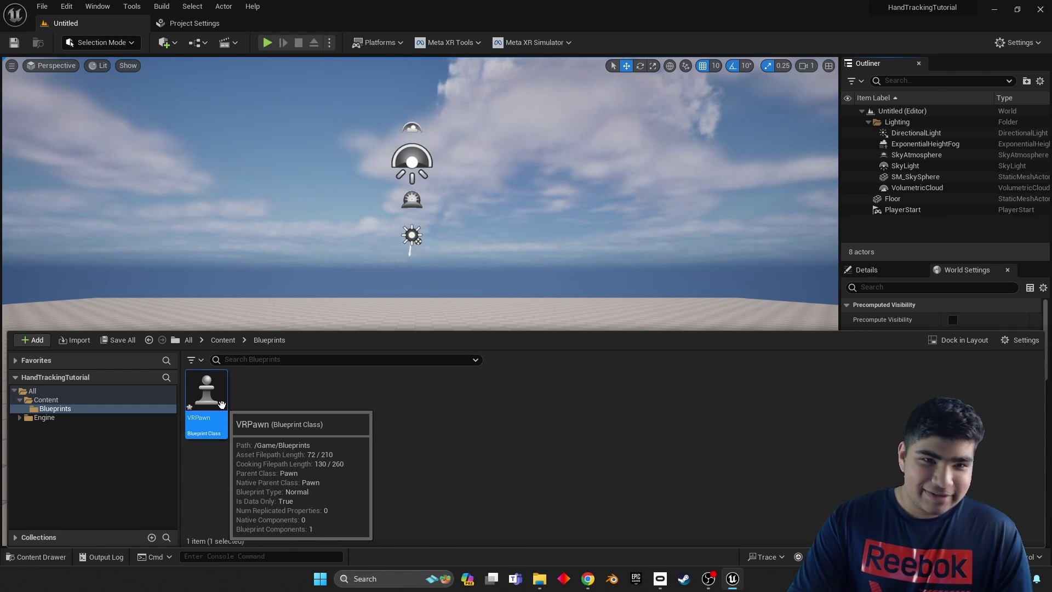
- Open and dock the VRPawn Blueprint, then add a Camera component under DefaultSceneRoot
double_click(223, 406)
drag(102, 27, 307, 30)
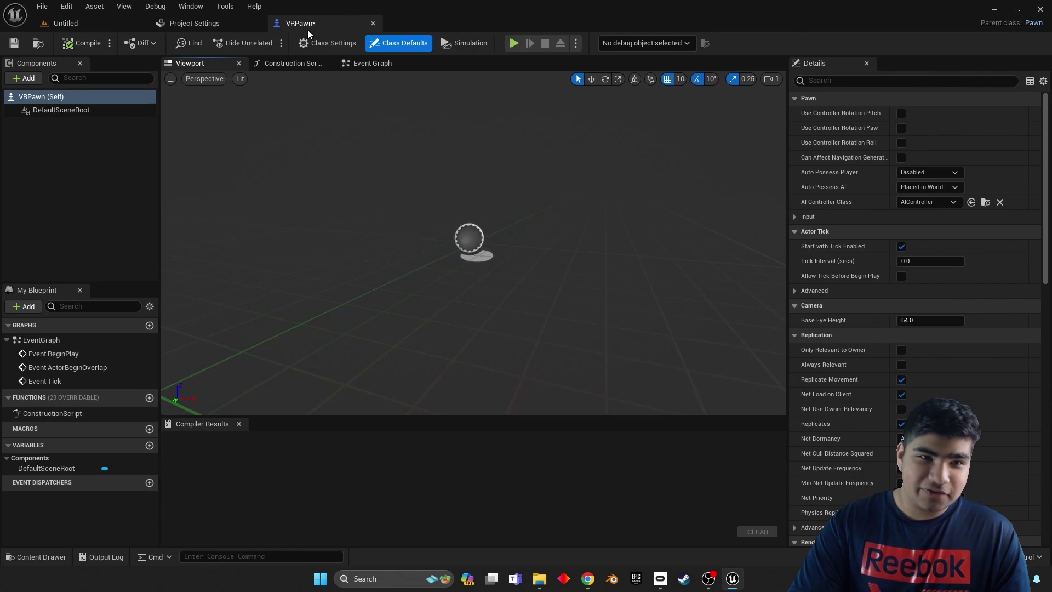
click(86, 109)
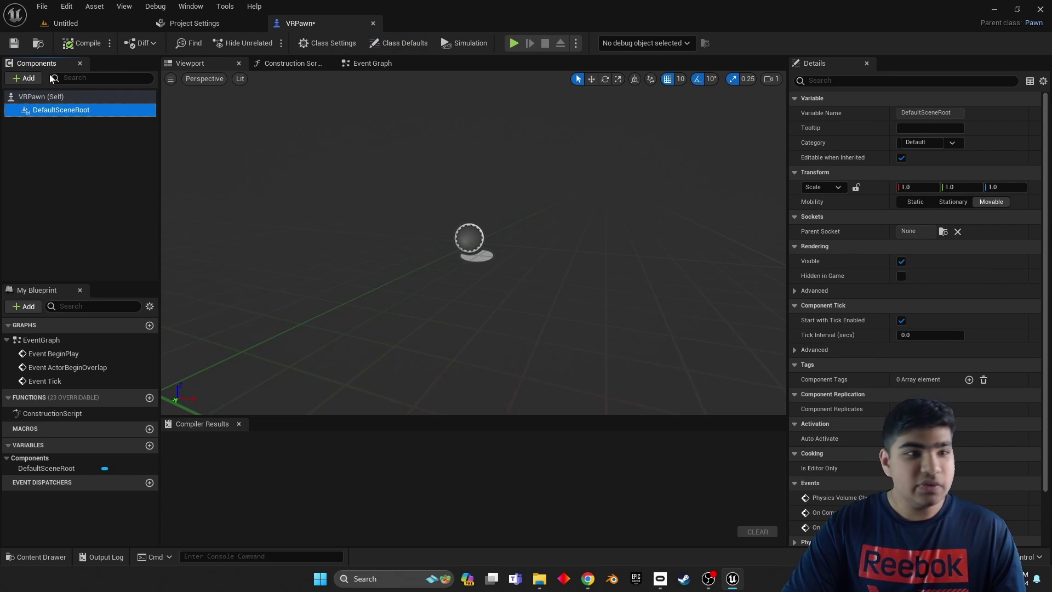
click(31, 78)
text(camera)
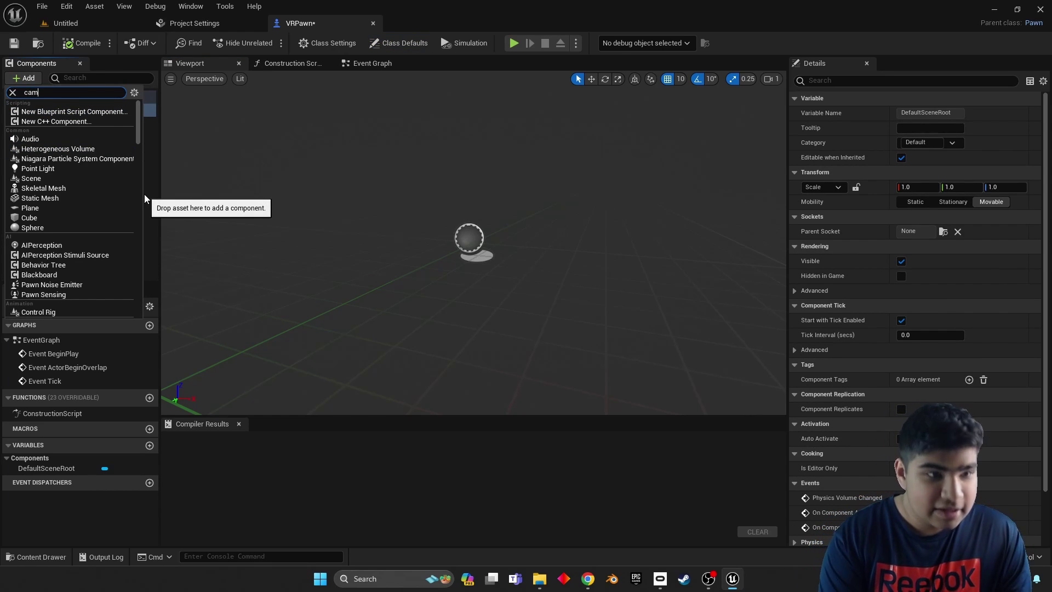
click(33, 111)
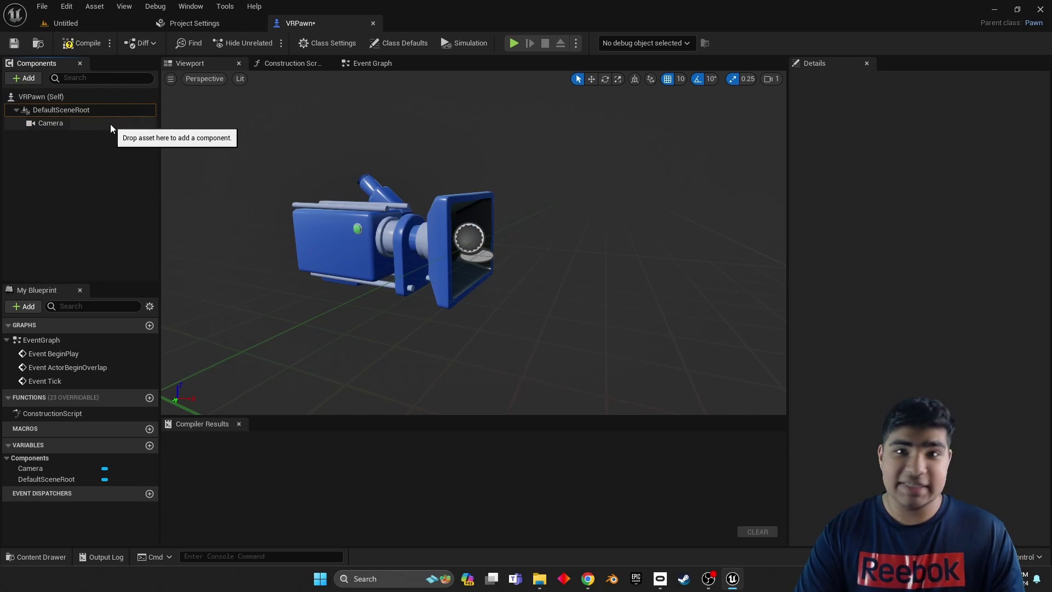
click(73, 110)
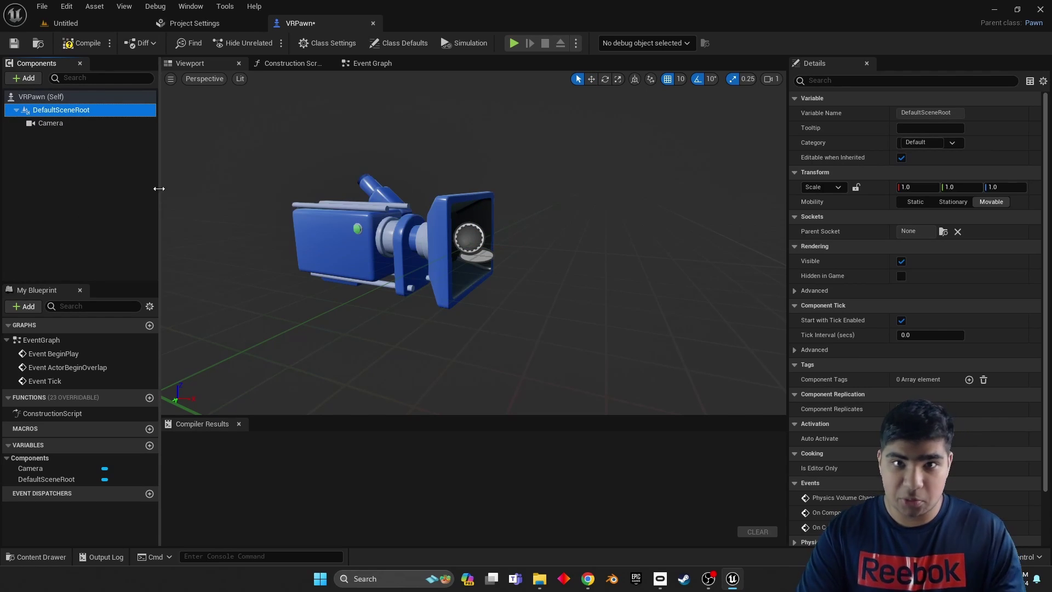
- Add a Motion Controller component to VRPawn named MotionControllerLeft and review its Left motion source
click(34, 81)
text(motion)
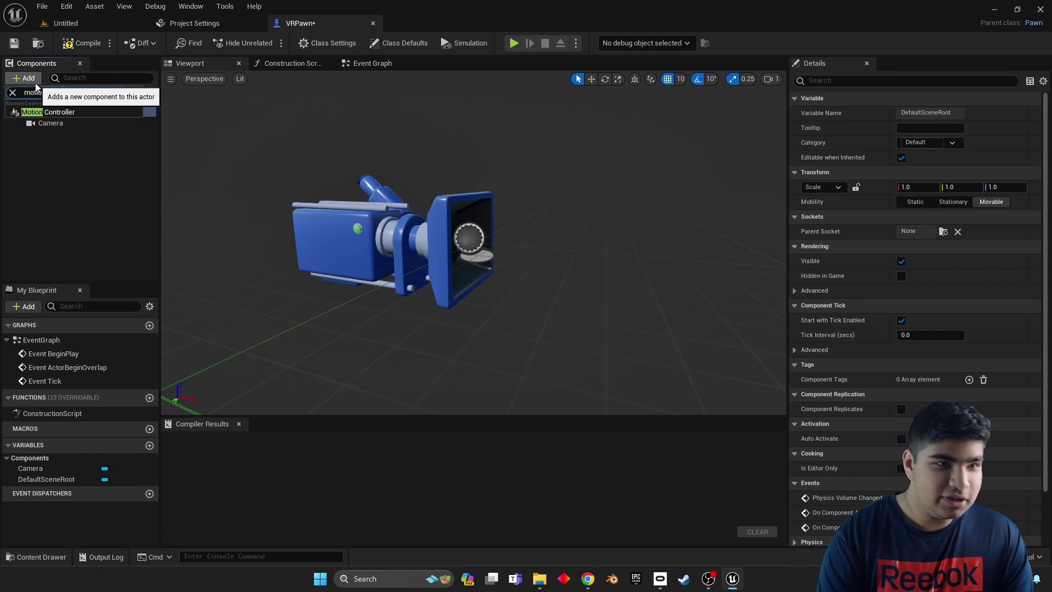
click(76, 110)
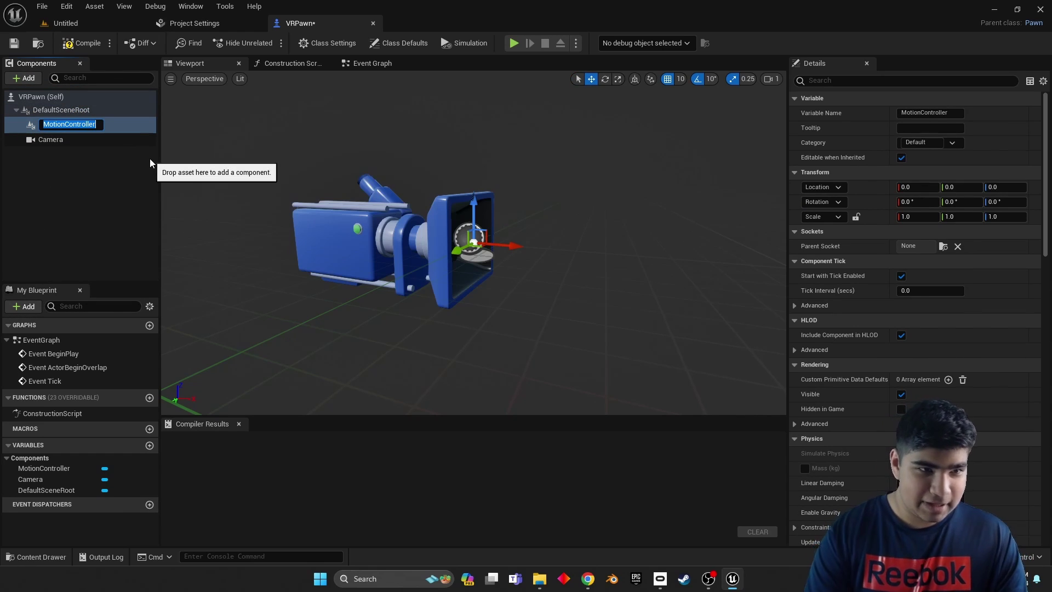
key(End)
text(Left)
key(Return)
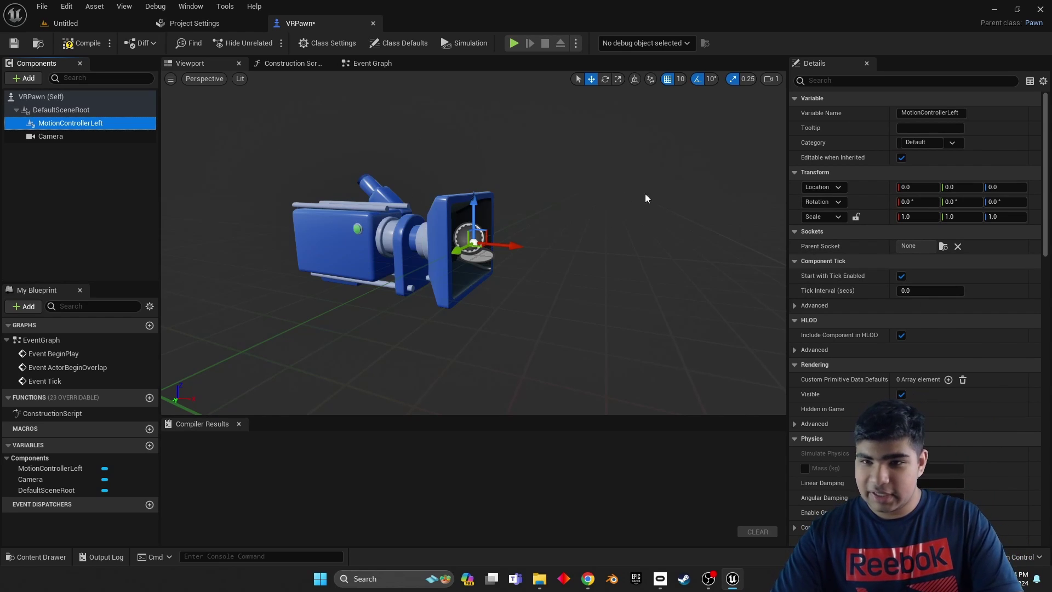
scroll(907, 217, down, 3)
scroll(914, 265, down, 14)
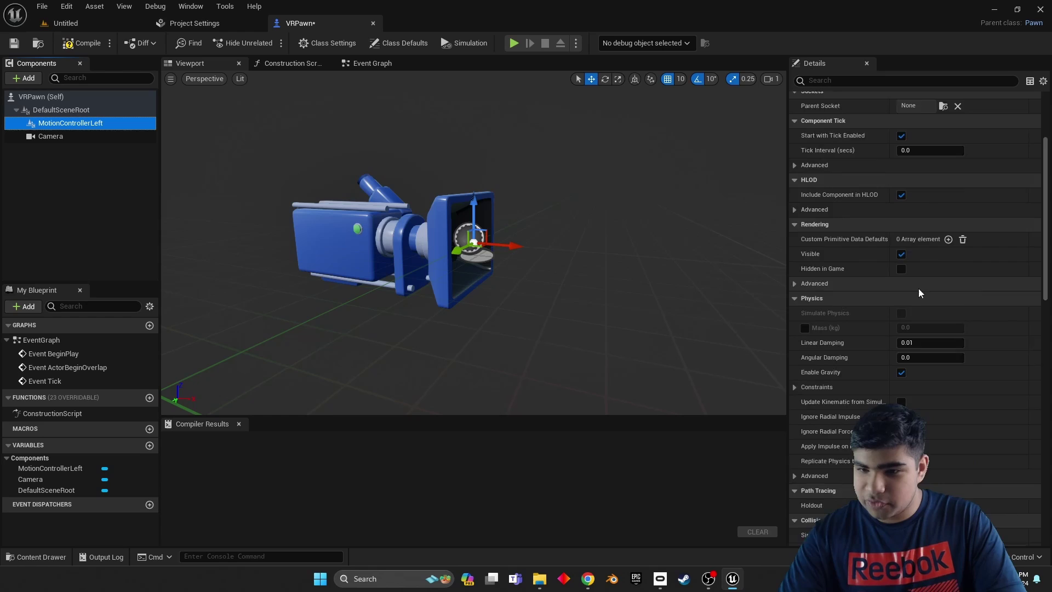
scroll(922, 296, down, 15)
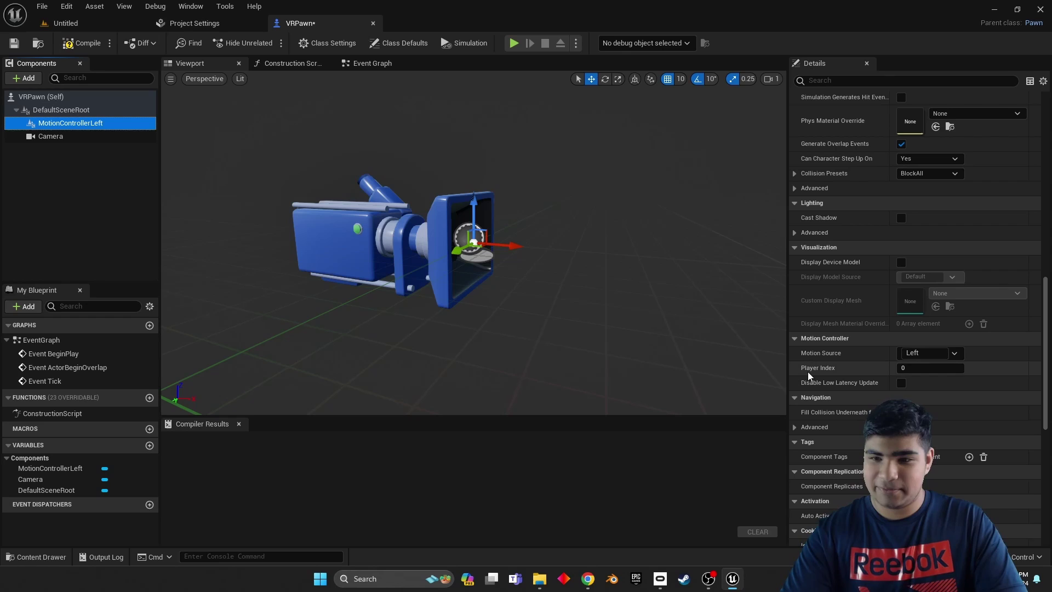
- Add a second Motion Controller under DefaultSceneRoot named MotionControllerRight
click(50, 110)
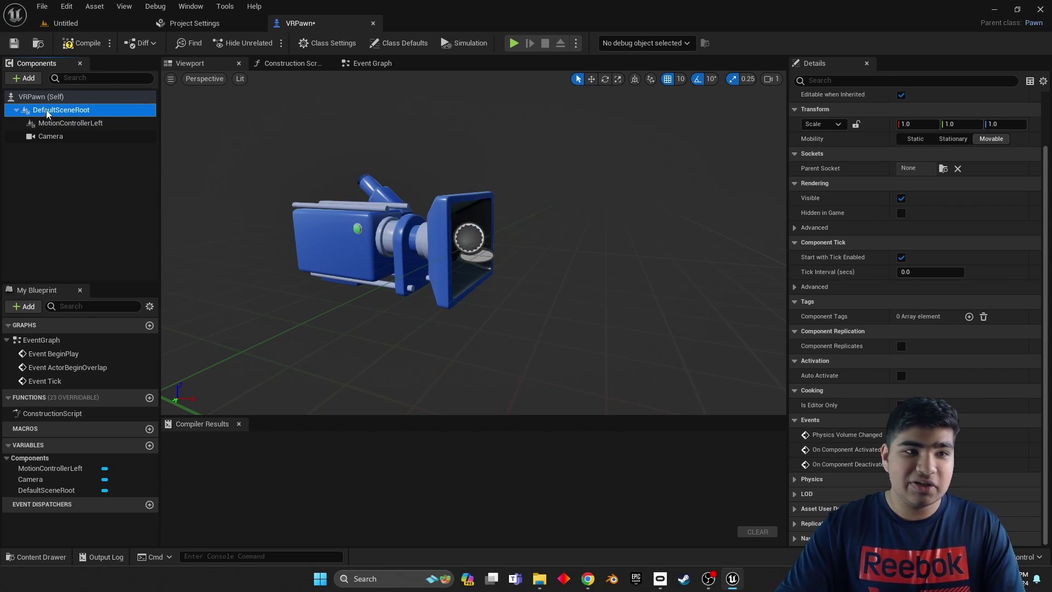
click(25, 78)
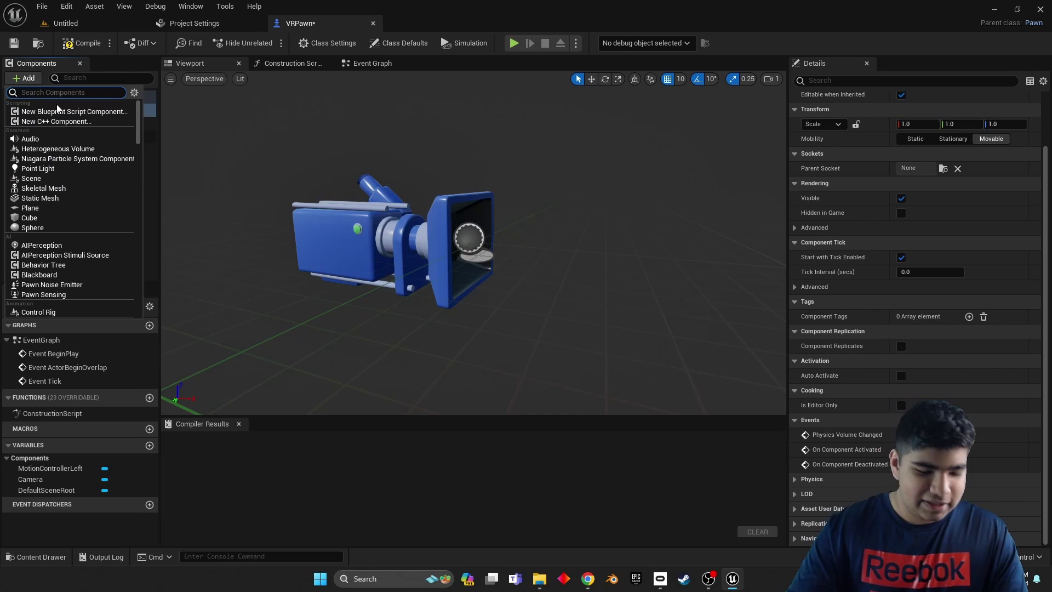
text(motion)
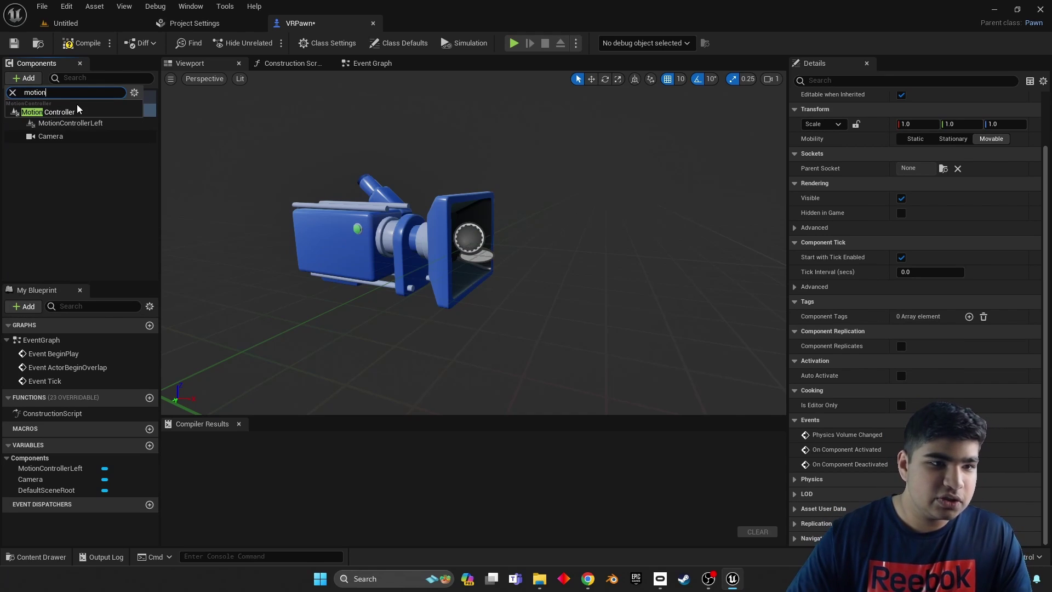
click(77, 109)
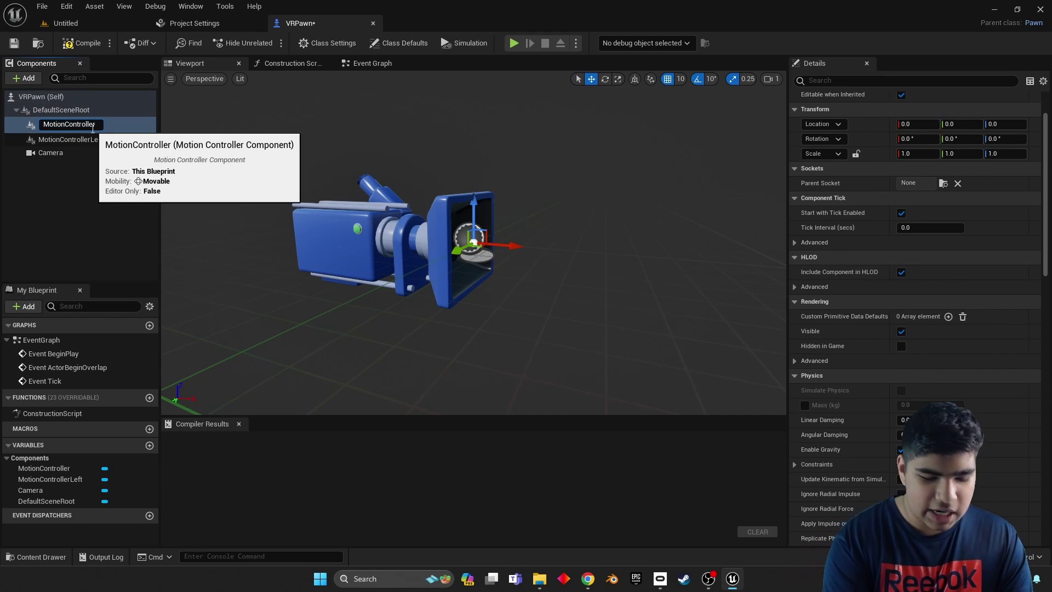
text(Right)
key(Return)
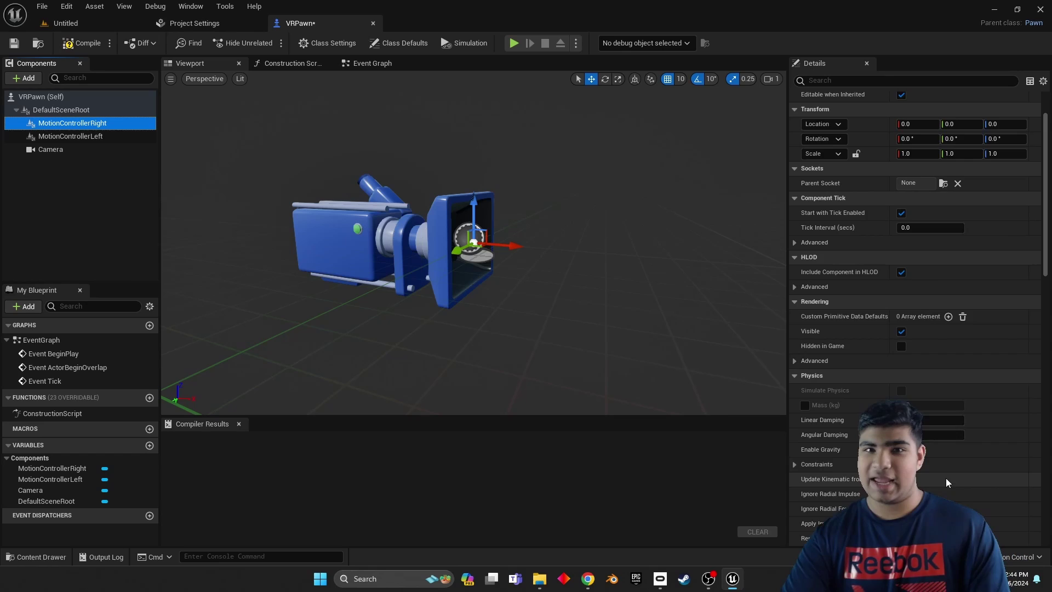
- Set MotionControllerRight's Motion Source to Right and compare it with the left controller's
scroll(946, 482, down, 4)
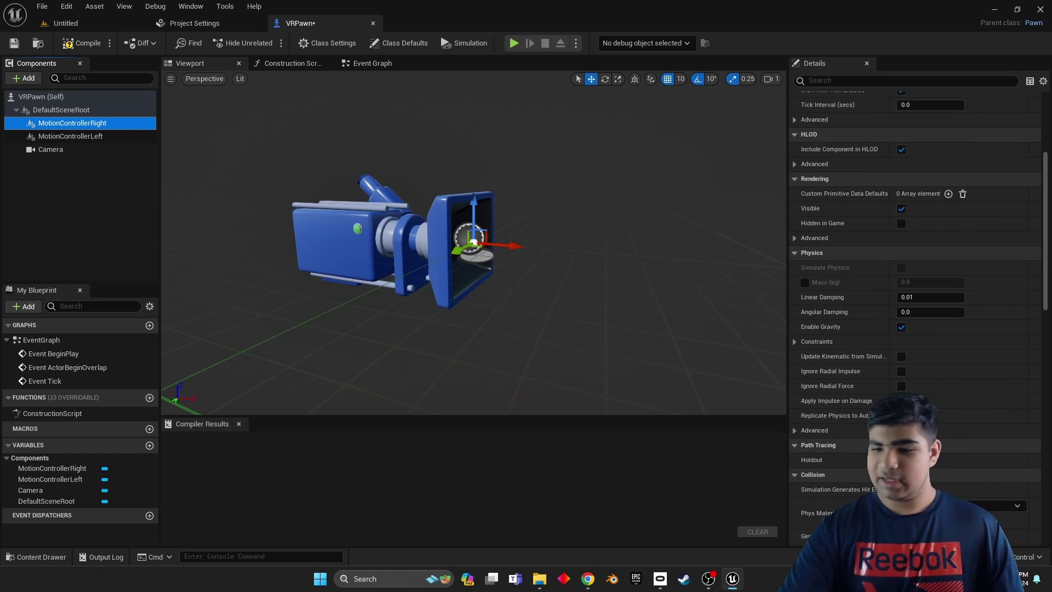
scroll(953, 418, down, 11)
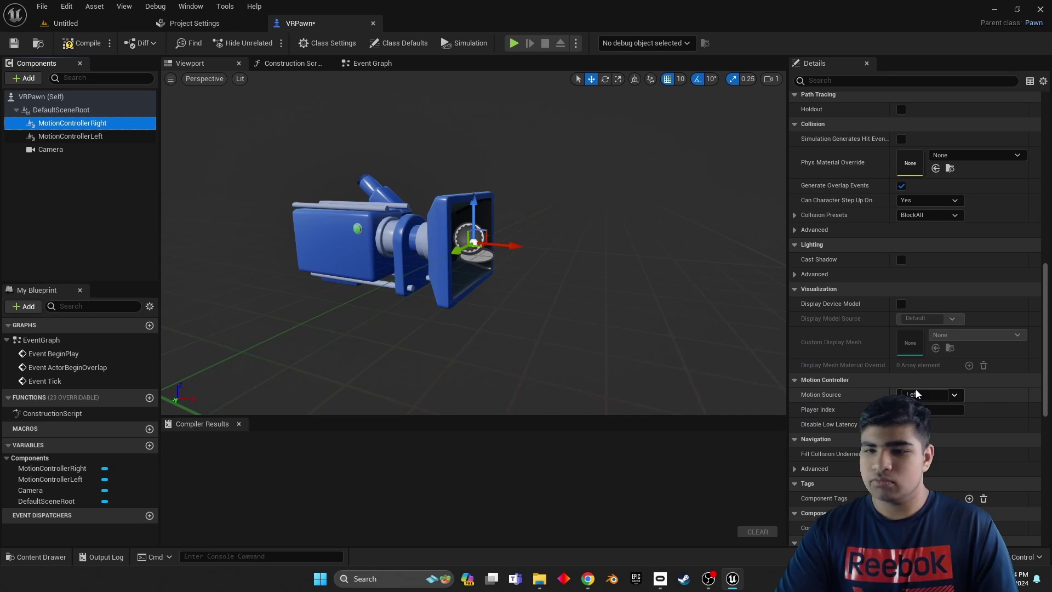
click(930, 396)
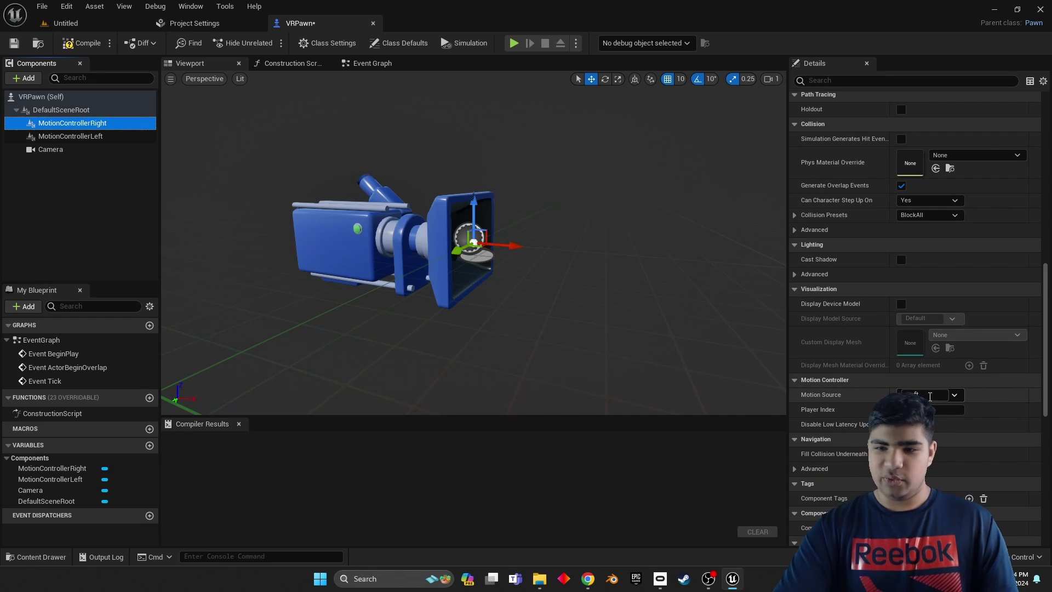
click(956, 395)
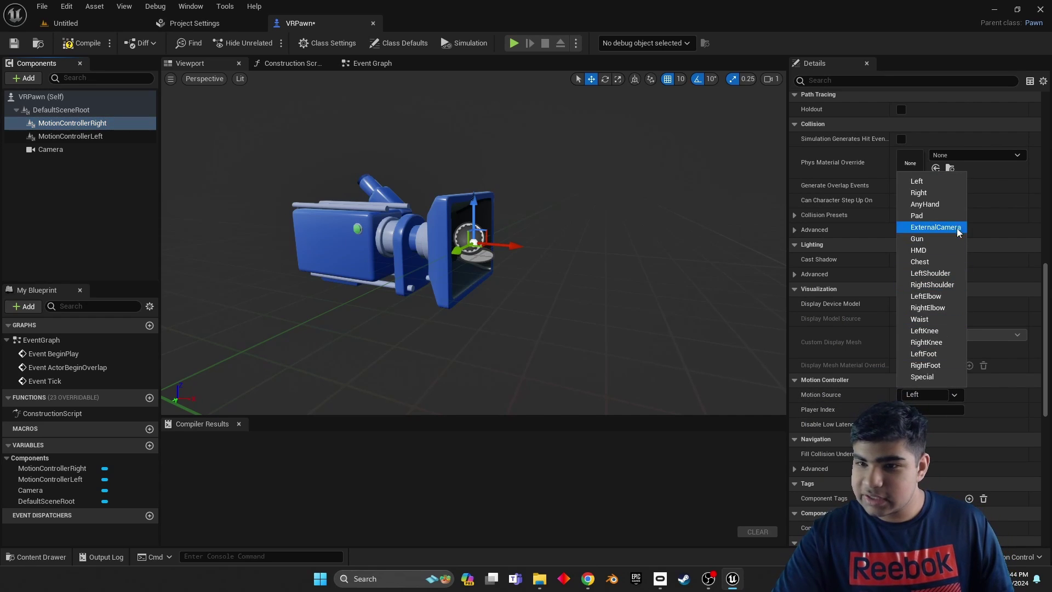
click(932, 192)
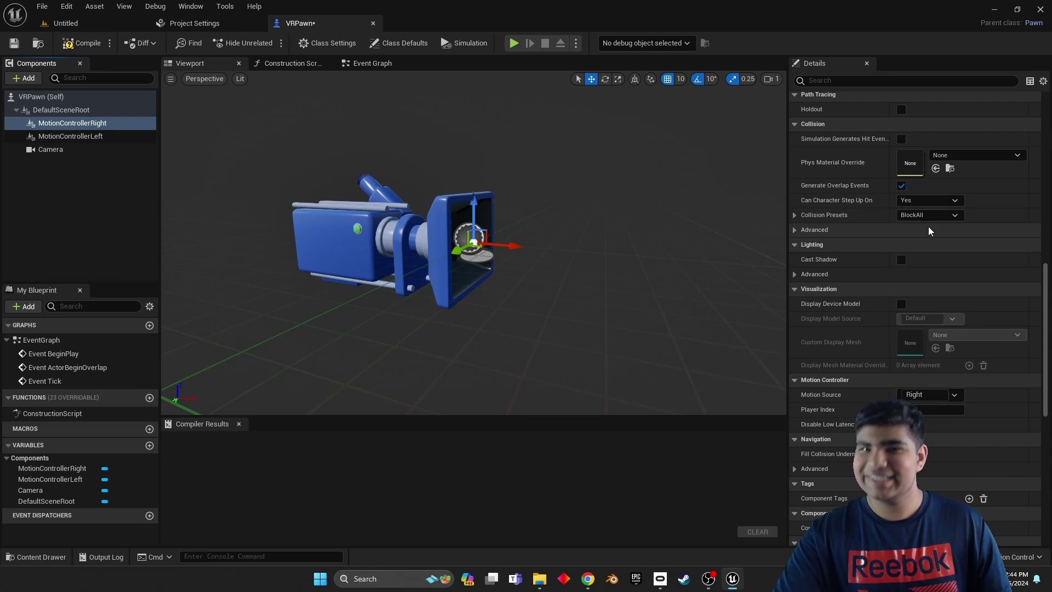
click(77, 136)
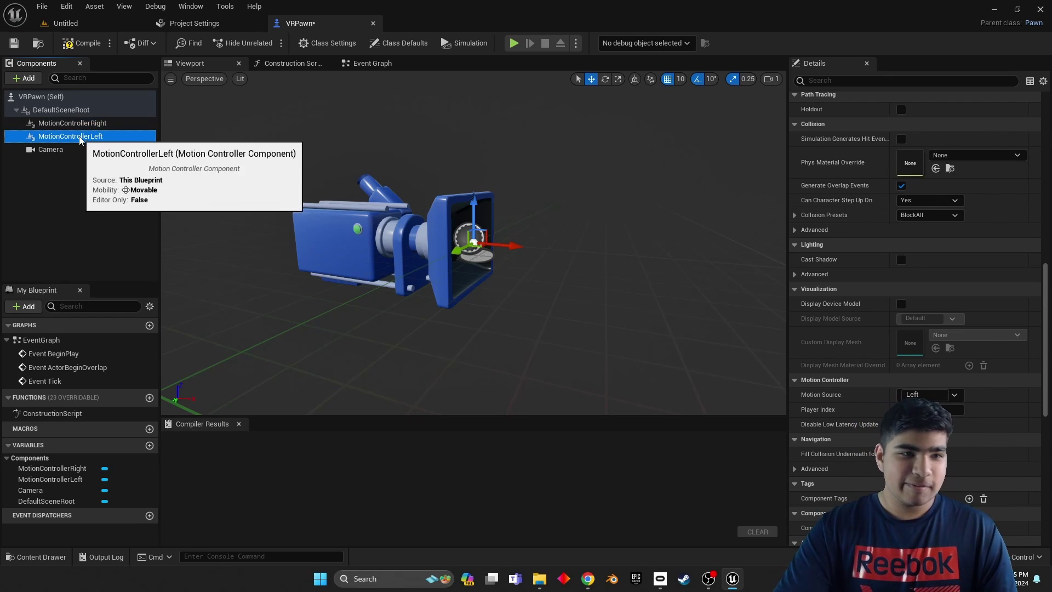
click(108, 126)
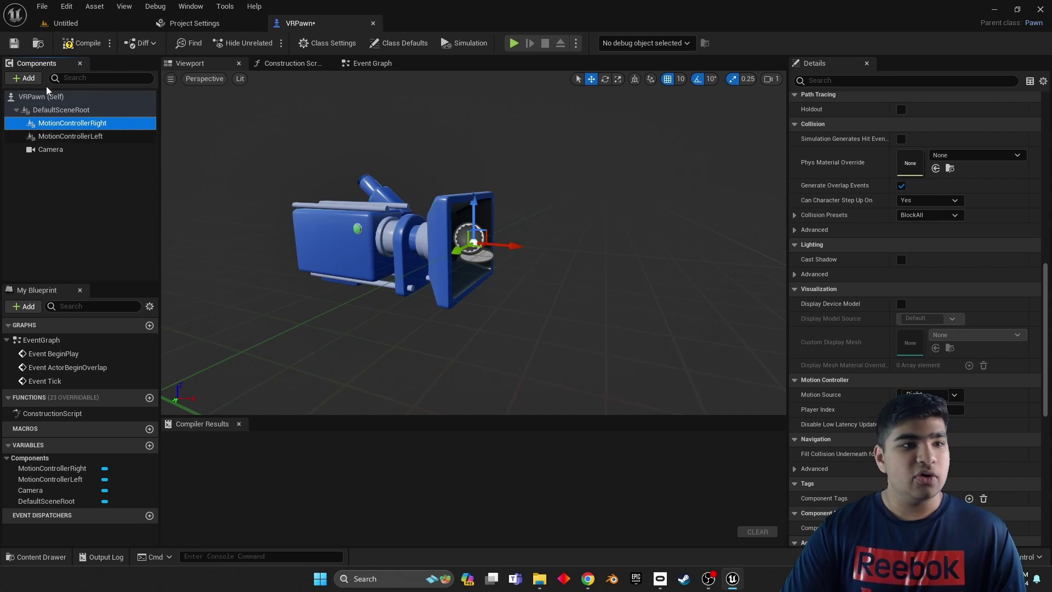
click(12, 81)
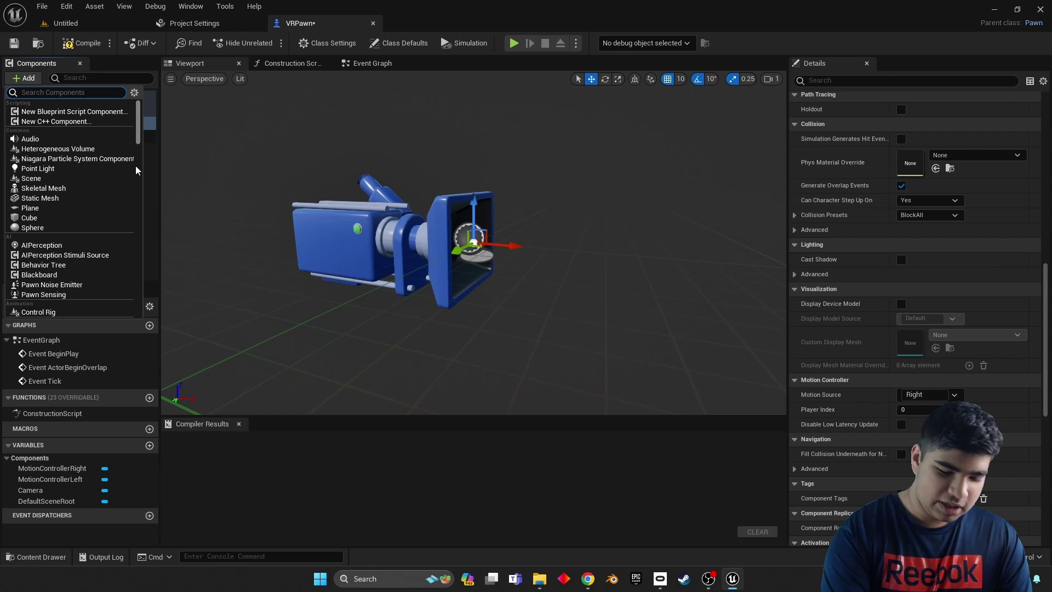
- Add an Oculus XR Hand component named RightHand under MotionControllerRight
text(s)
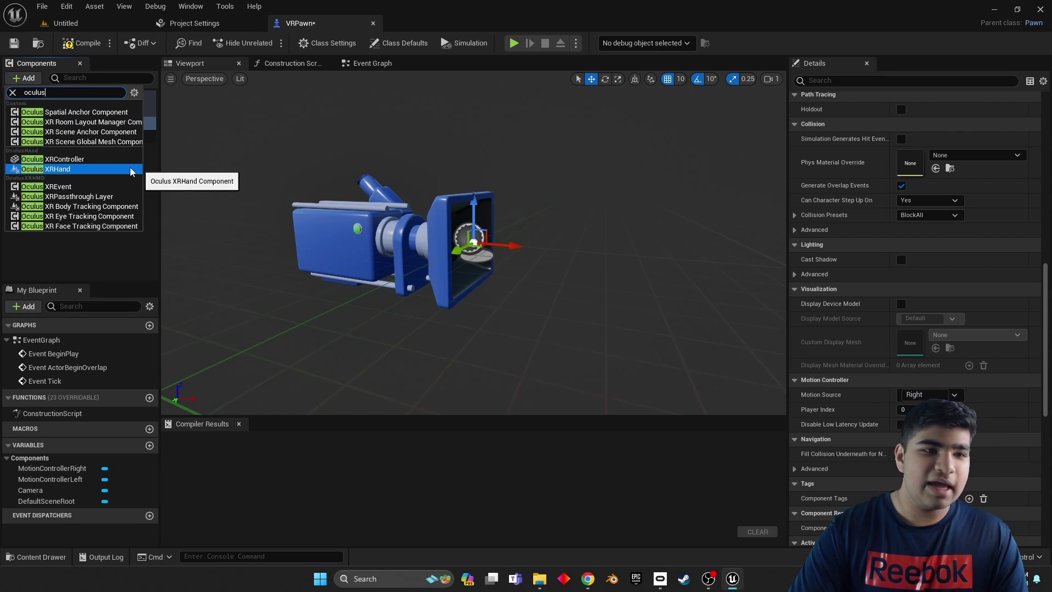
click(131, 170)
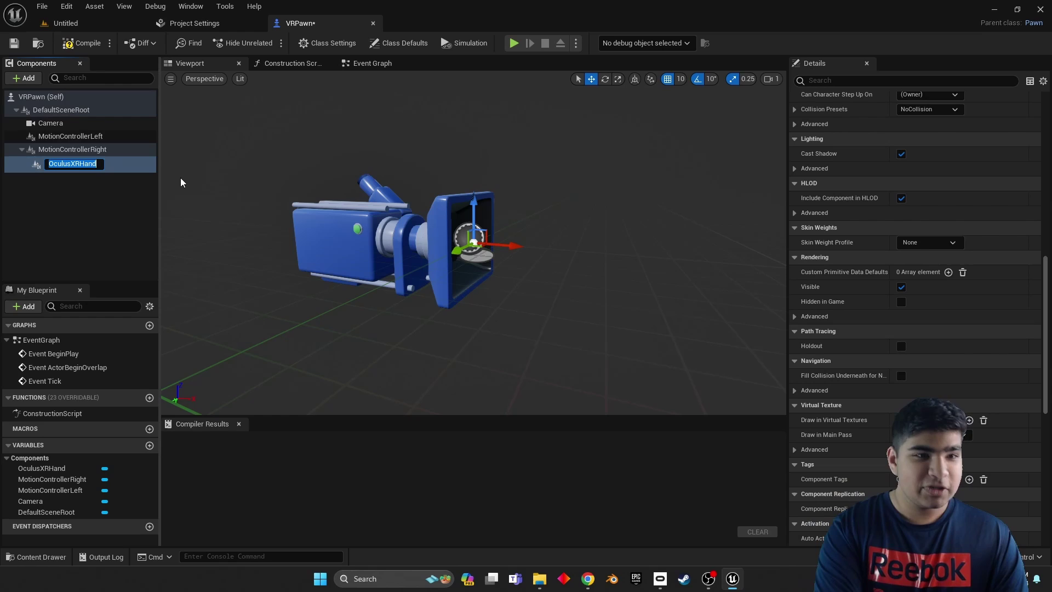
text(Right)
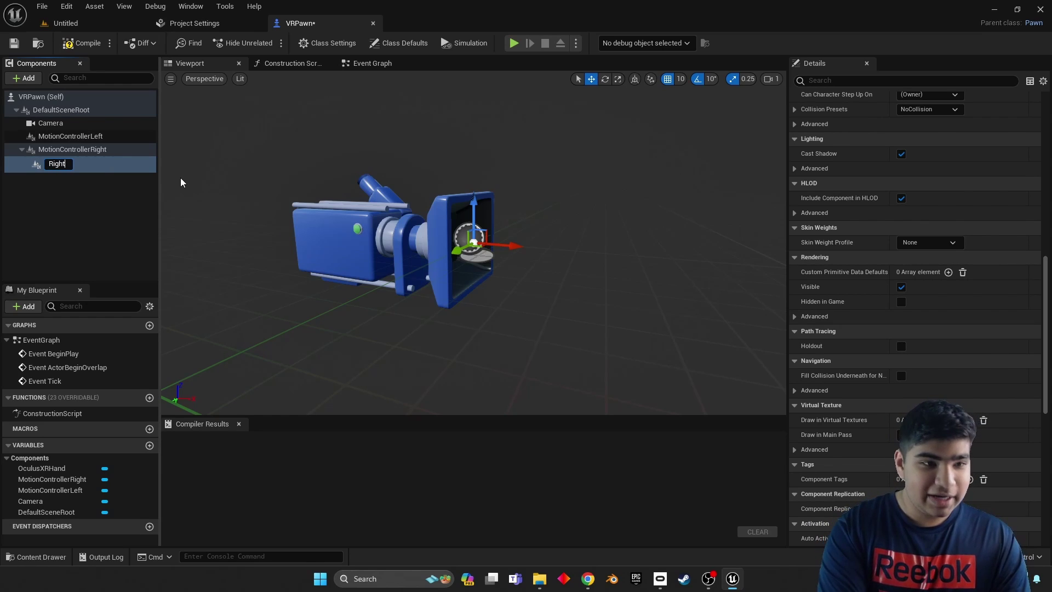
text(Hand)
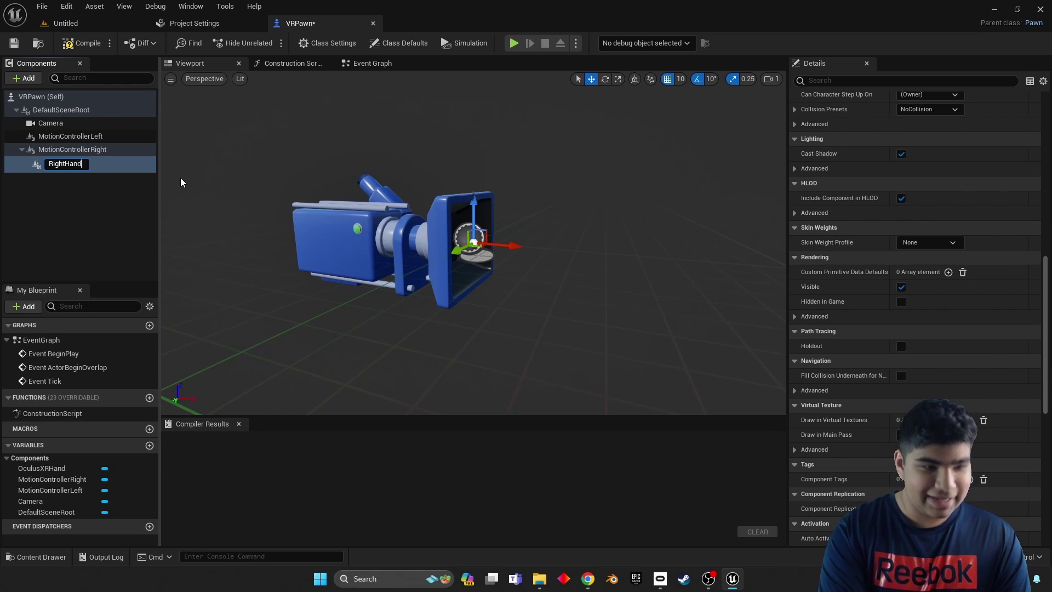
key(Return)
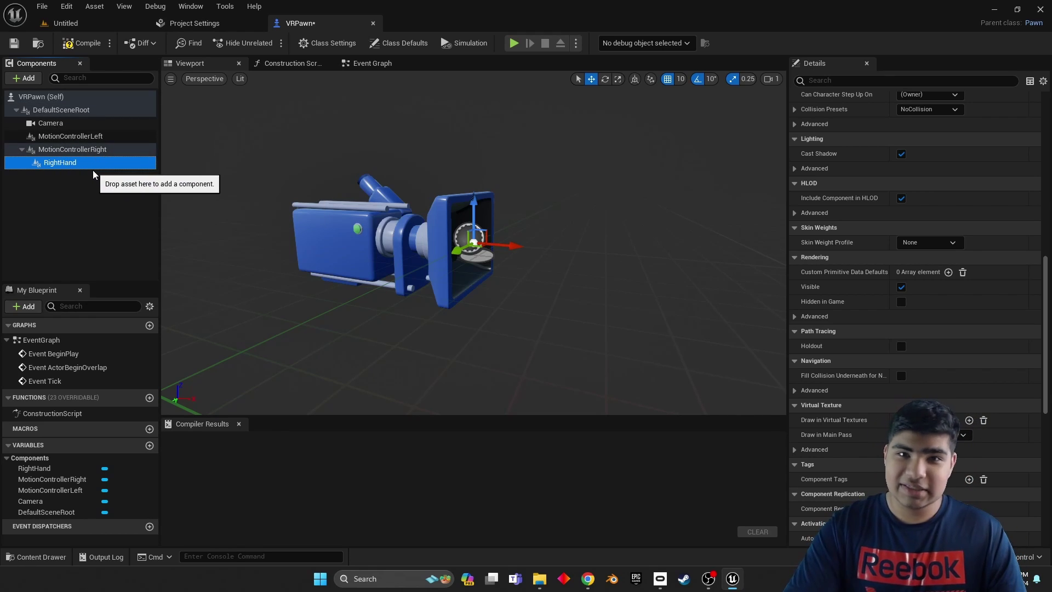
- Briefly reparent RightHand to DefaultSceneRoot, then return it under MotionControllerRight
click(22, 149)
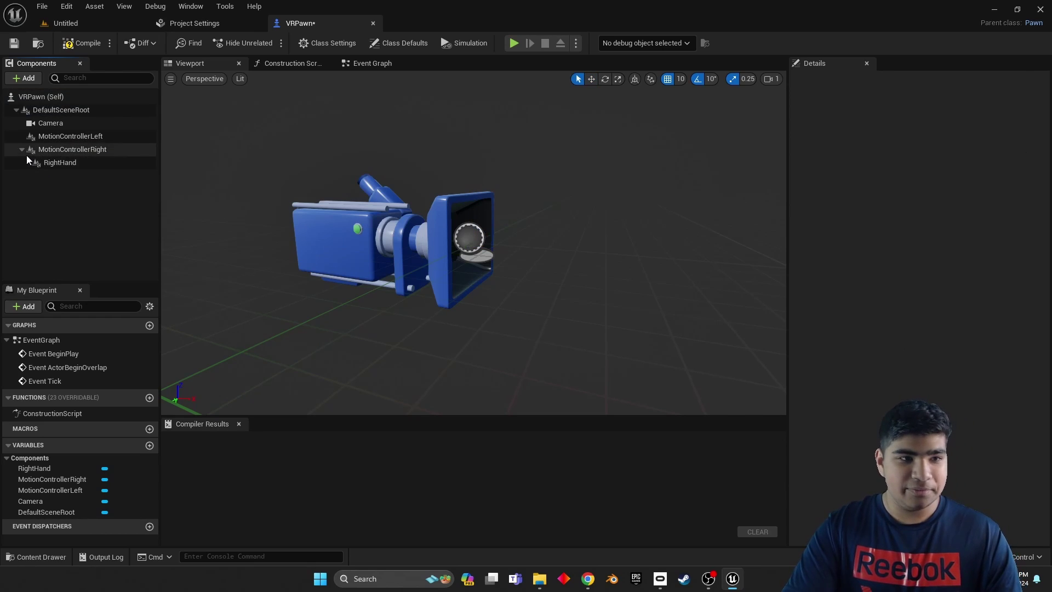
click(23, 150)
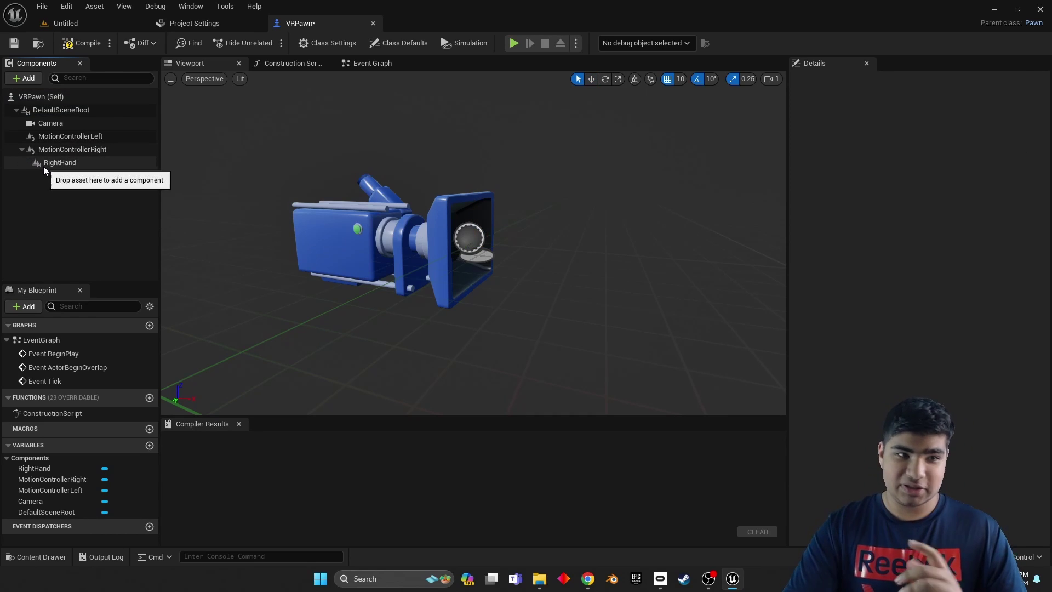
click(51, 164)
drag(52, 163, 42, 112)
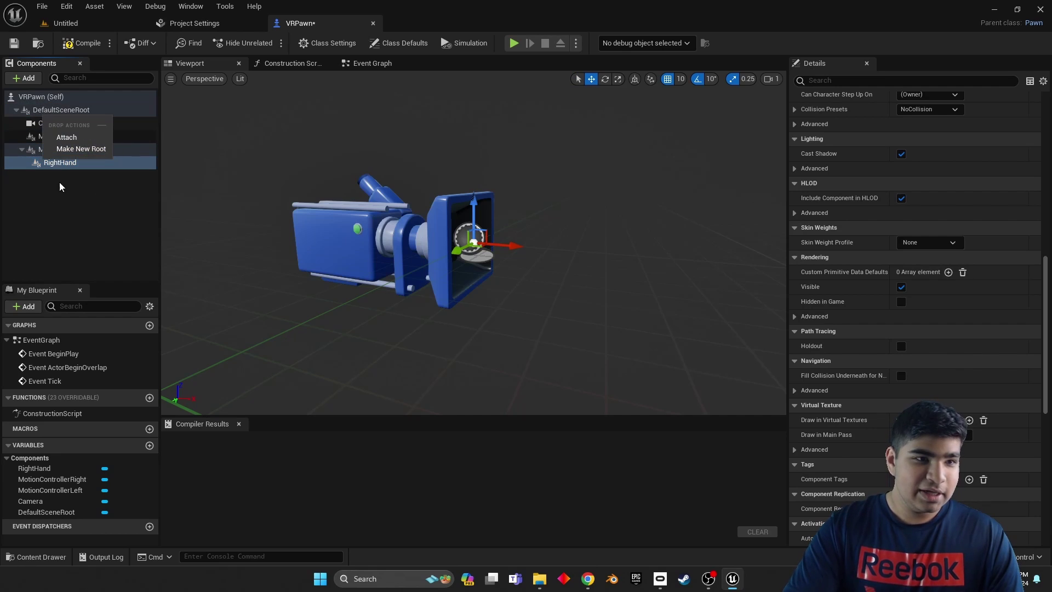
click(67, 142)
drag(50, 162, 87, 151)
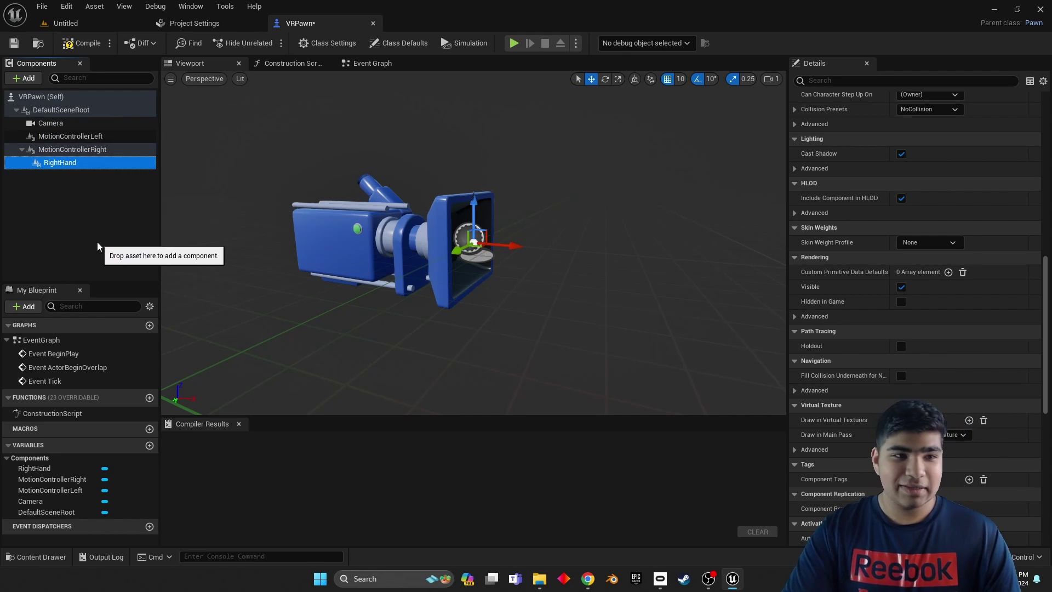
click(22, 150)
- Add an Oculus XR Hand component named LeftHand under MotionControllerLeft
click(22, 151)
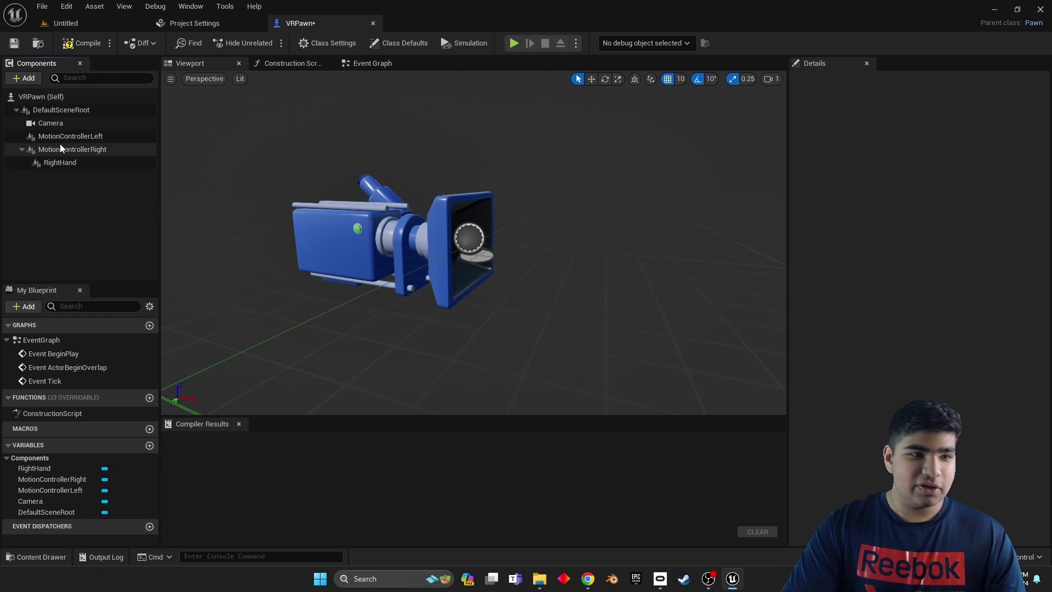
click(63, 136)
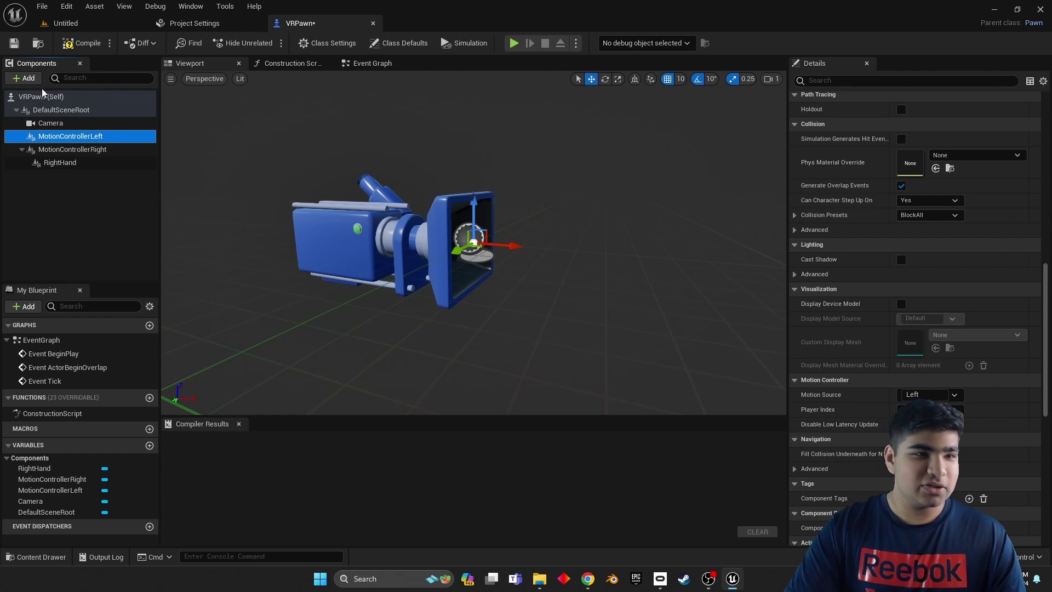
click(25, 78)
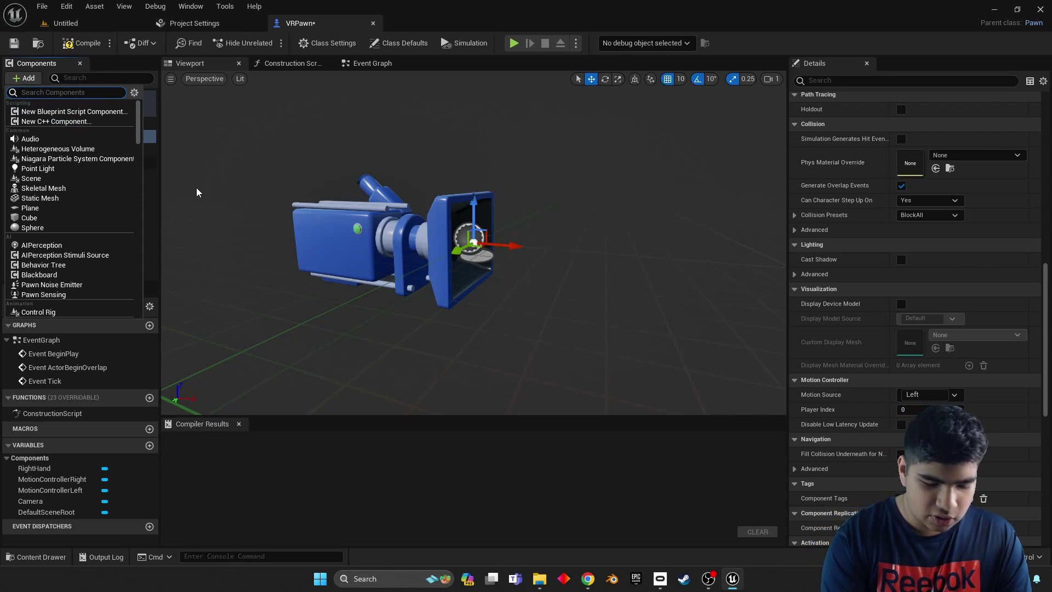
text(oculus)
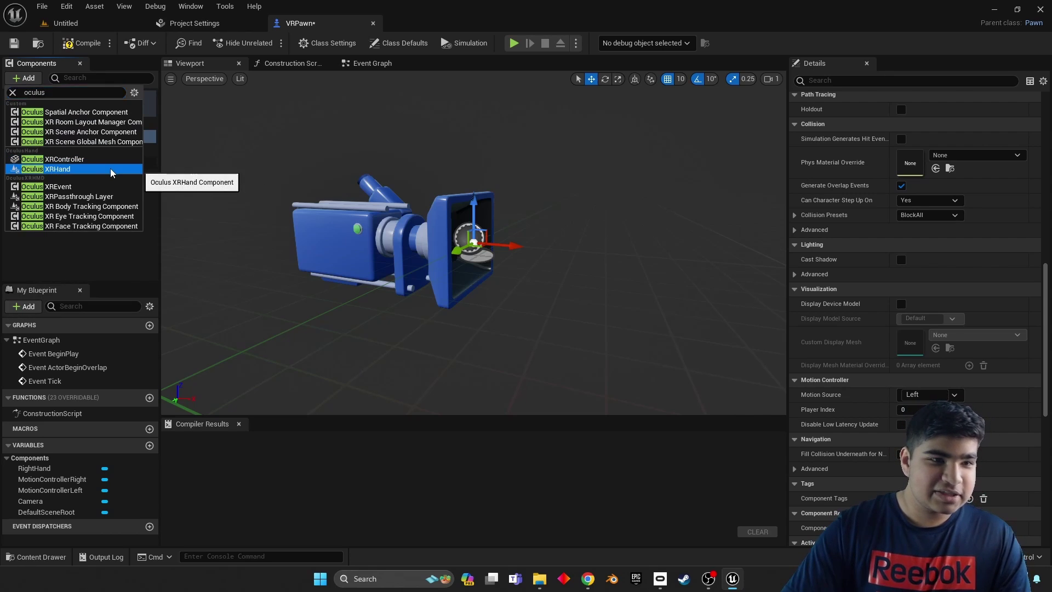
click(111, 168)
text(Lef)
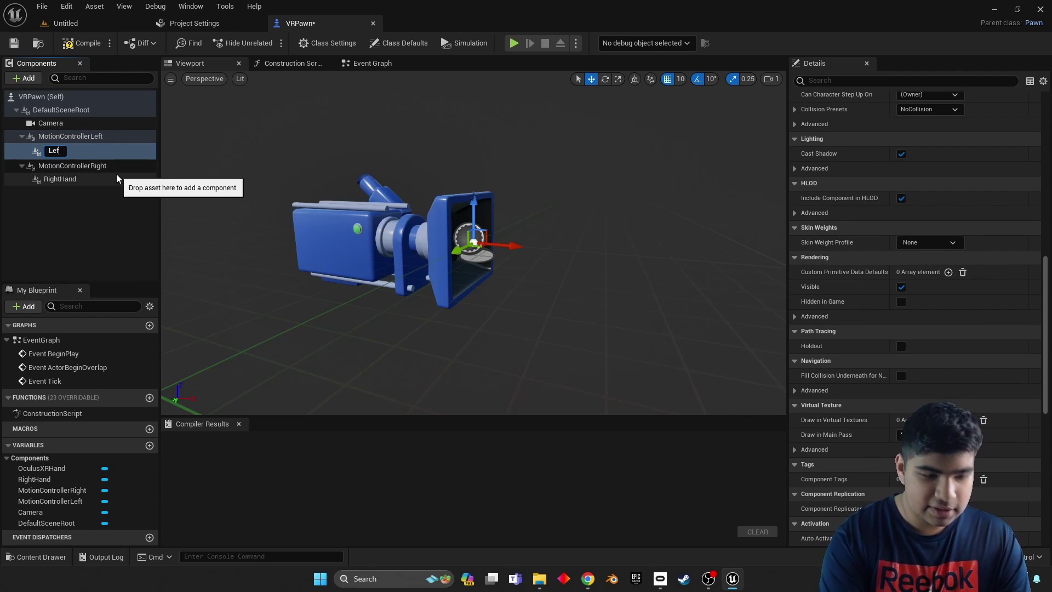
text(tHand)
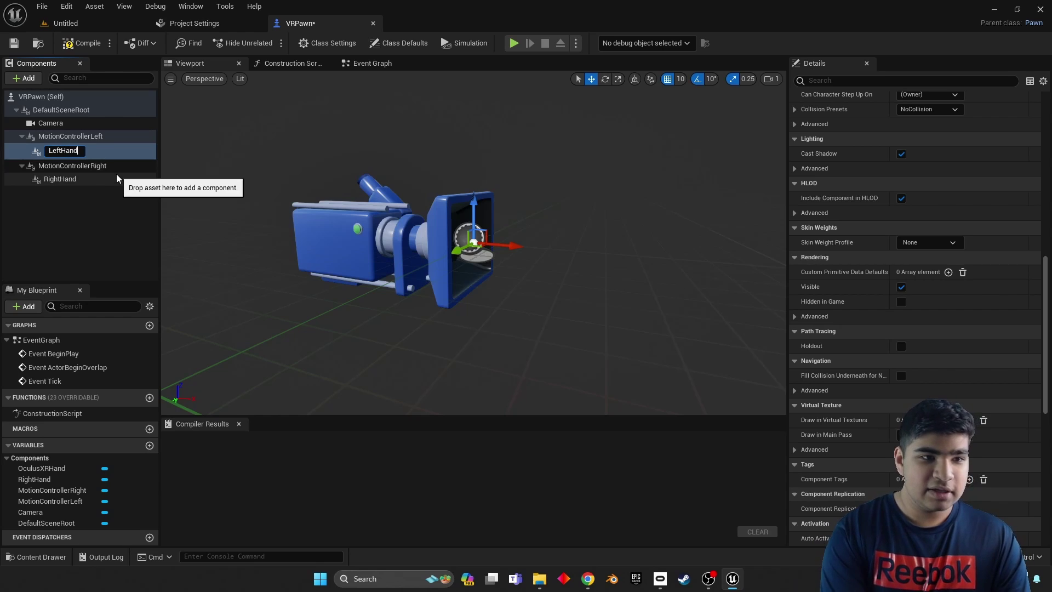
key(Return)
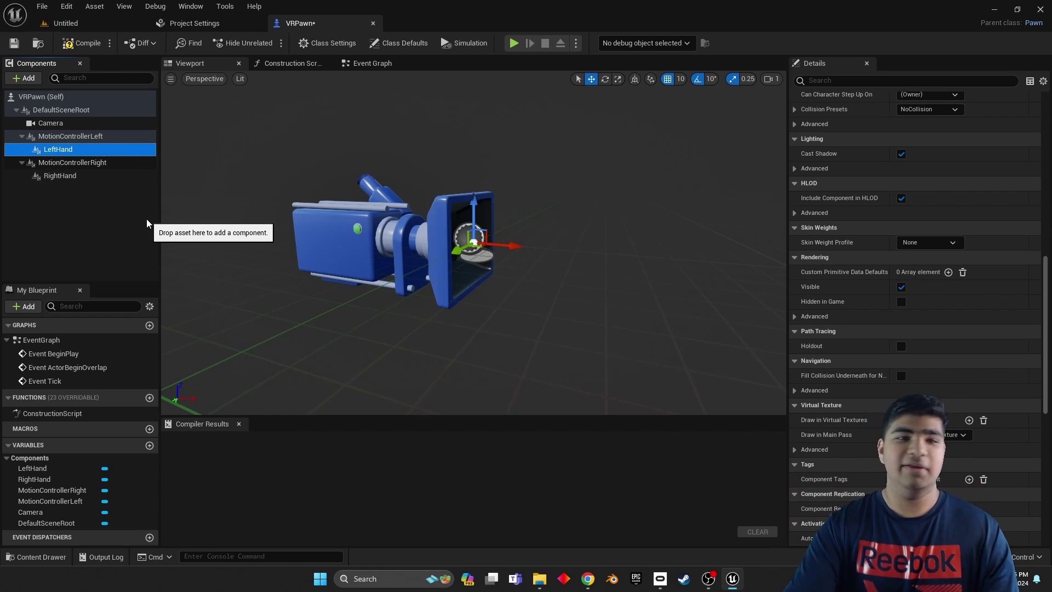
- Set RightHand's Skeleton Type and Mesh Type to Hand Right, Confidence Behavior None
click(122, 174)
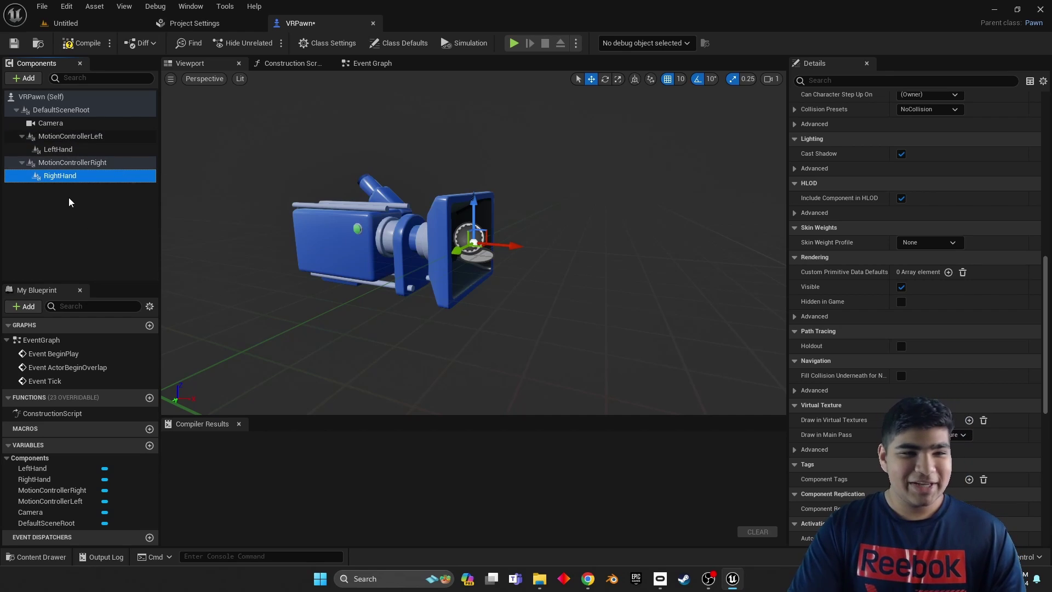
scroll(980, 409, up, 5)
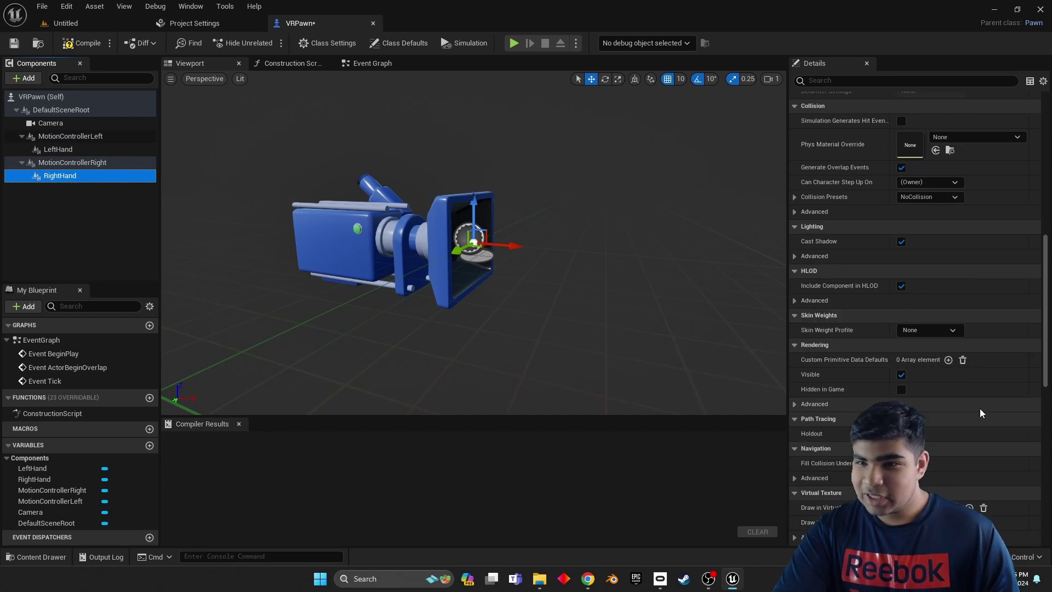
scroll(996, 425, up, 6)
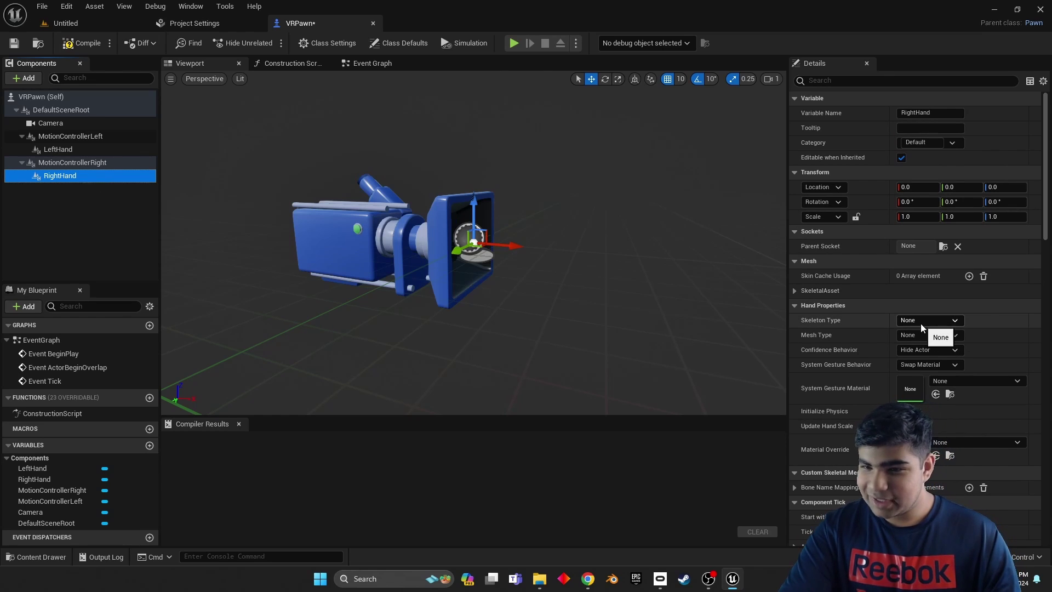
click(925, 322)
click(935, 351)
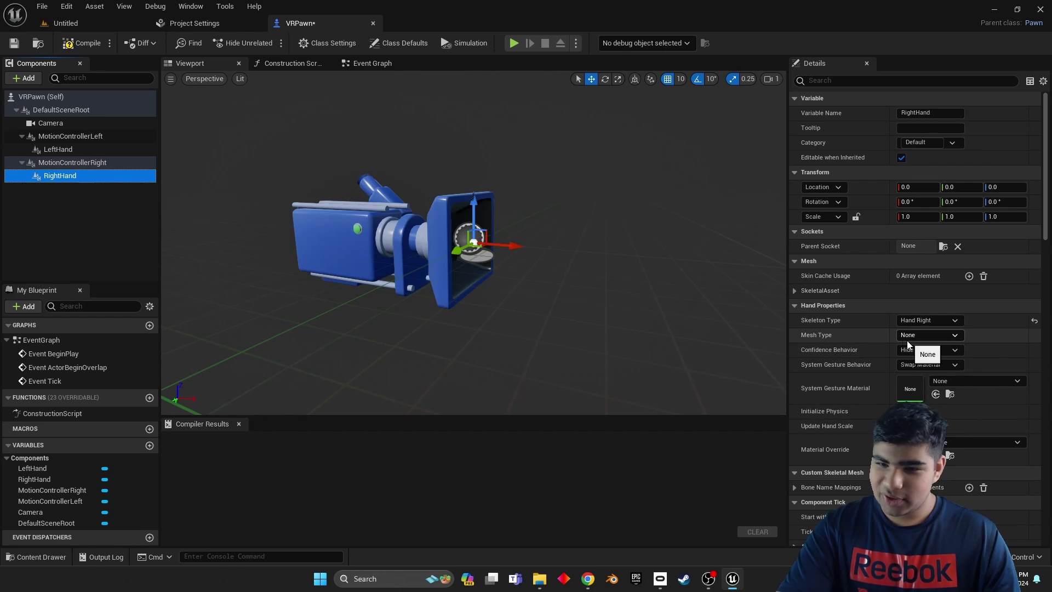
click(929, 335)
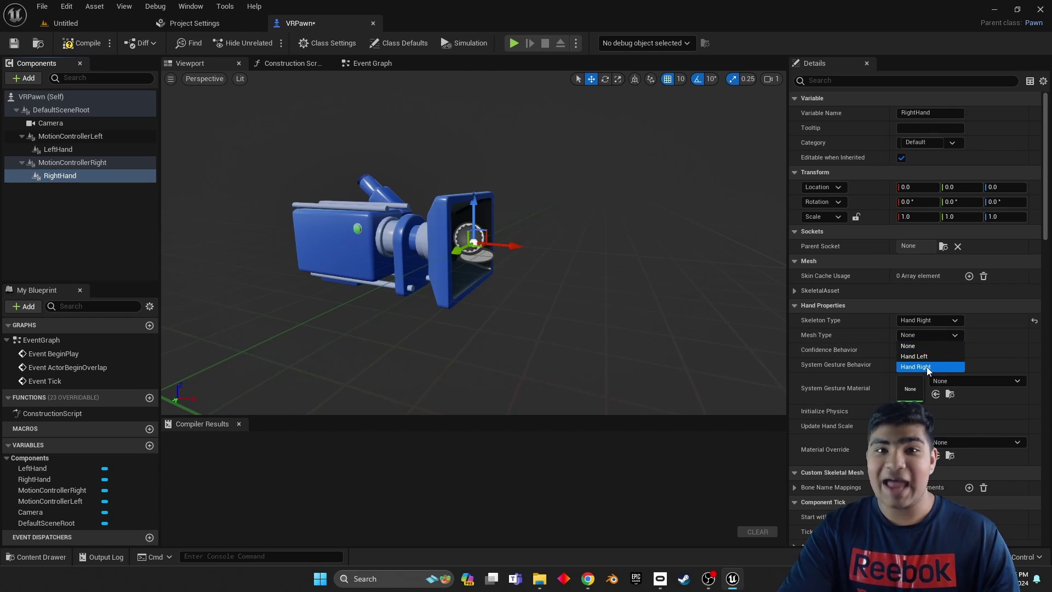
click(926, 365)
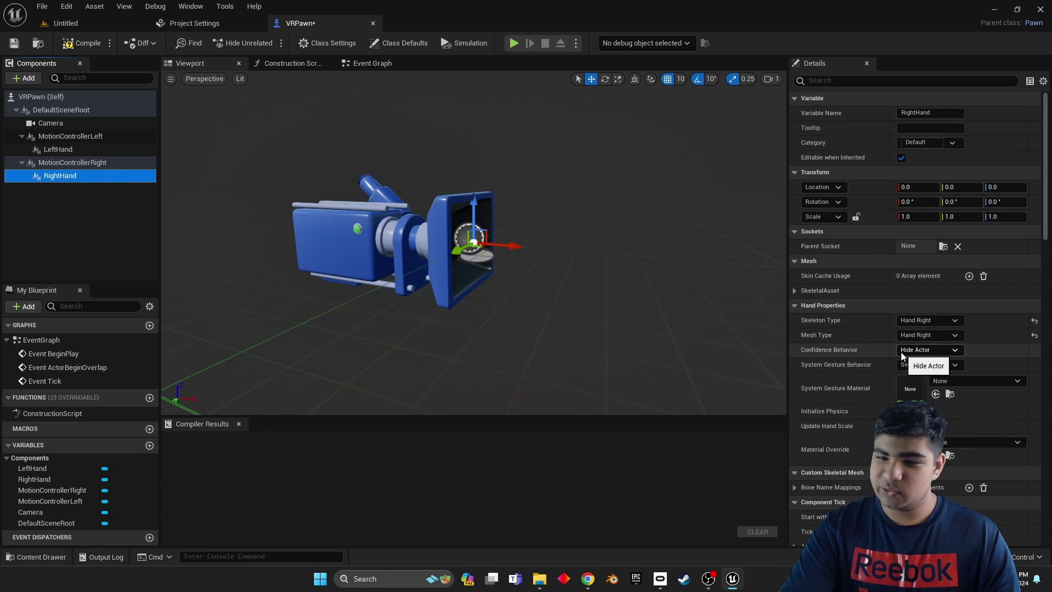
click(925, 351)
click(918, 362)
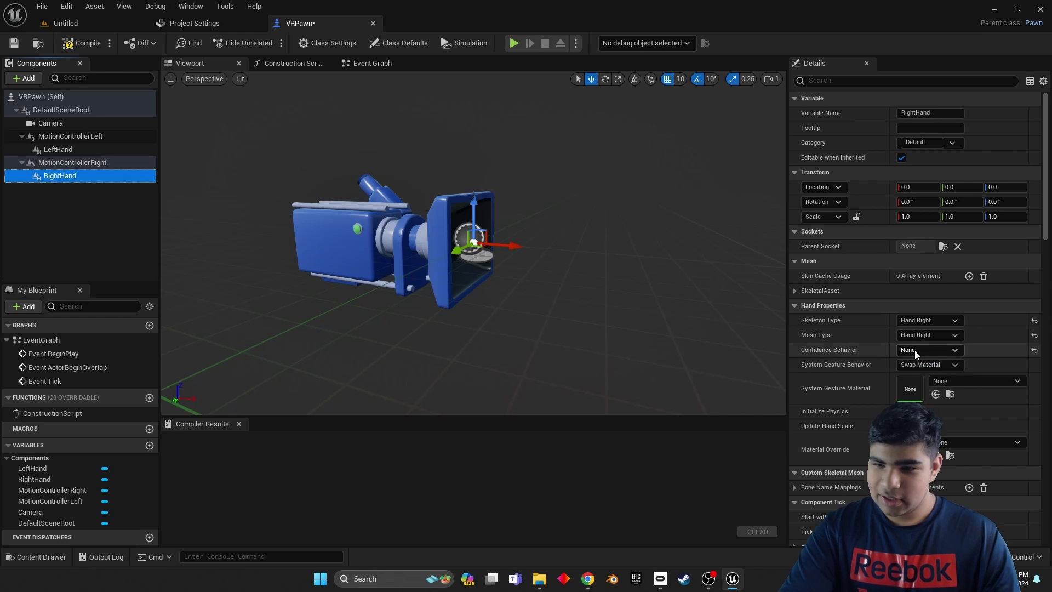
- Set LeftHand's Skeleton Type and Mesh Type to Hand Left, Confidence Behavior None
click(75, 151)
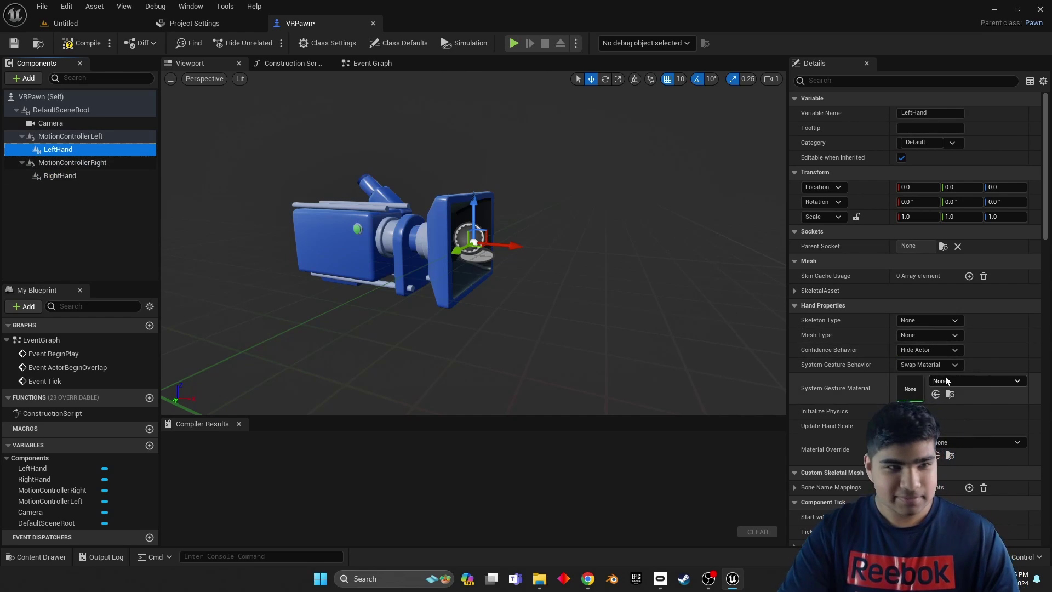
click(936, 322)
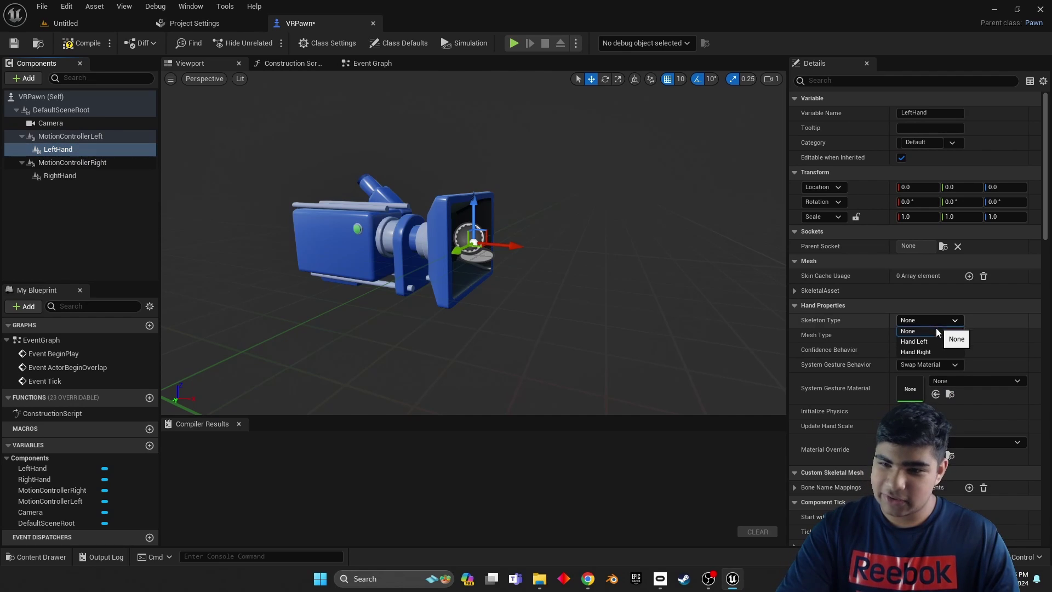
click(932, 340)
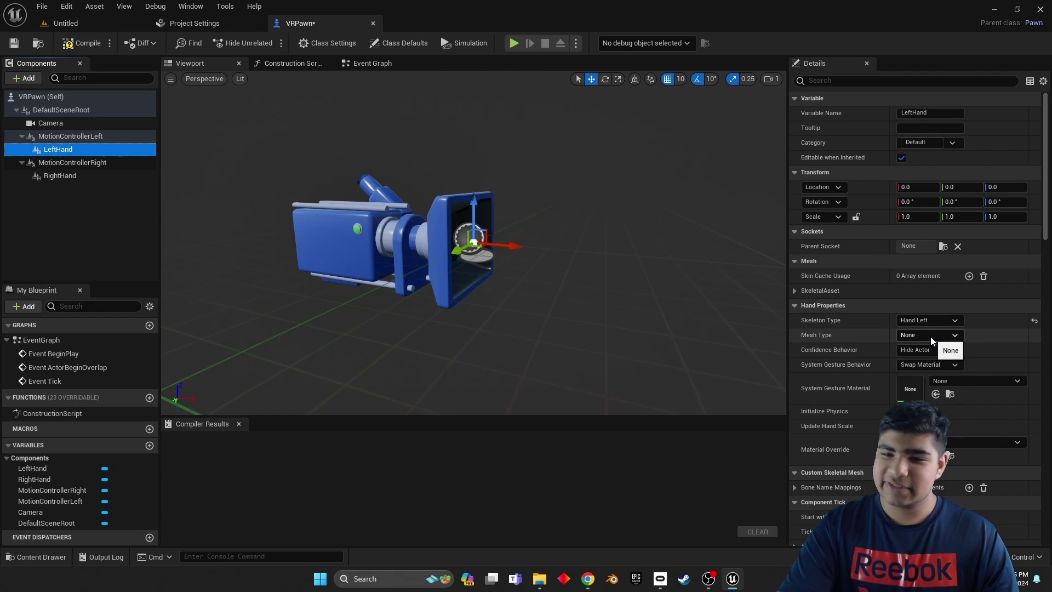
click(931, 339)
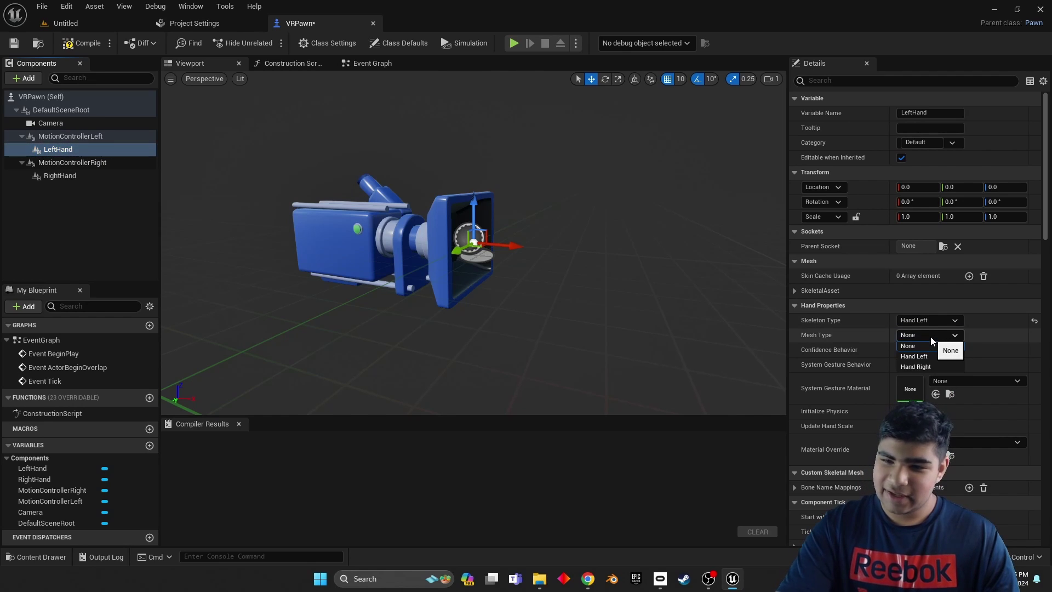
click(912, 358)
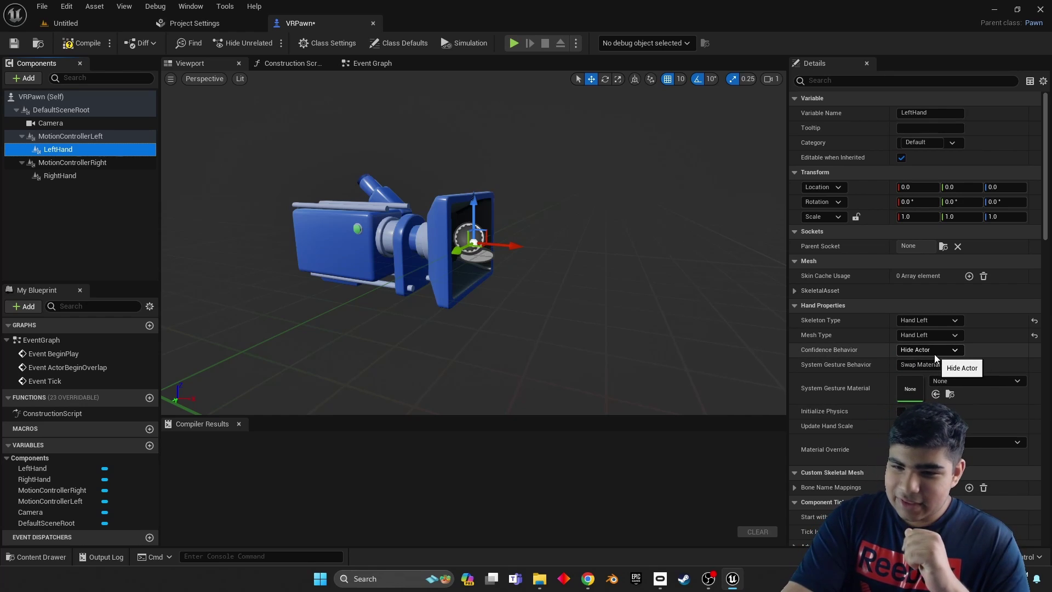
click(935, 352)
click(935, 363)
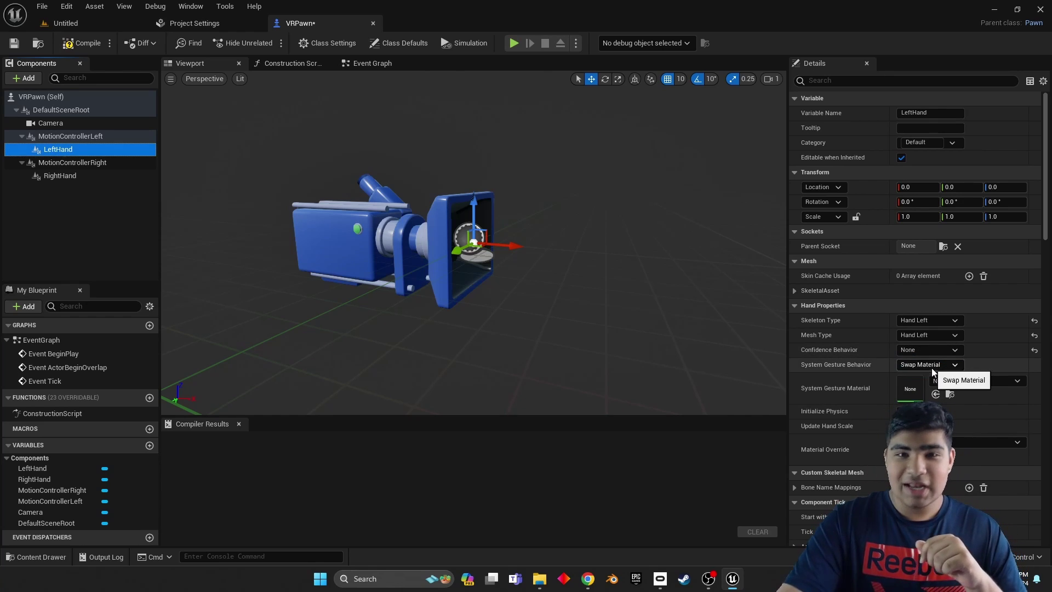
click(136, 238)
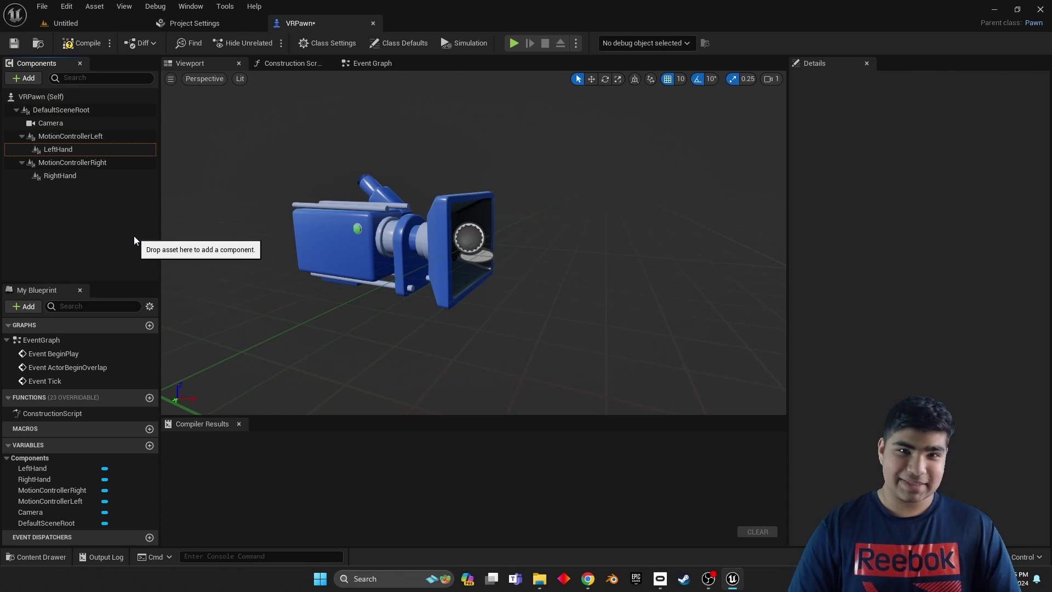
- Move both motion controllers under Camera, then undo so they stay under DefaultSceneRoot
click(58, 177)
shift+click(70, 137)
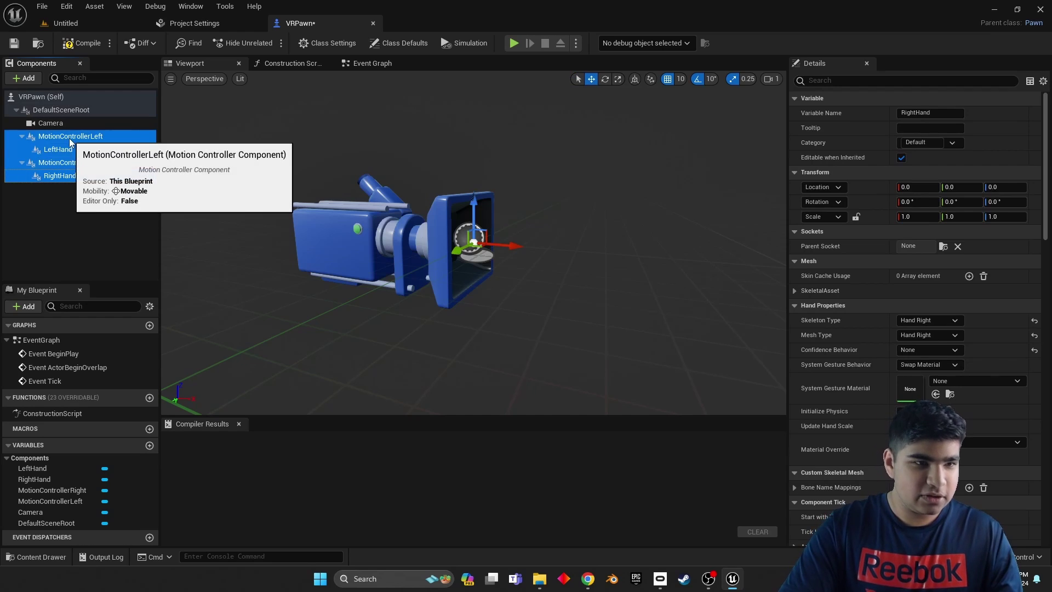
drag(77, 144, 54, 124)
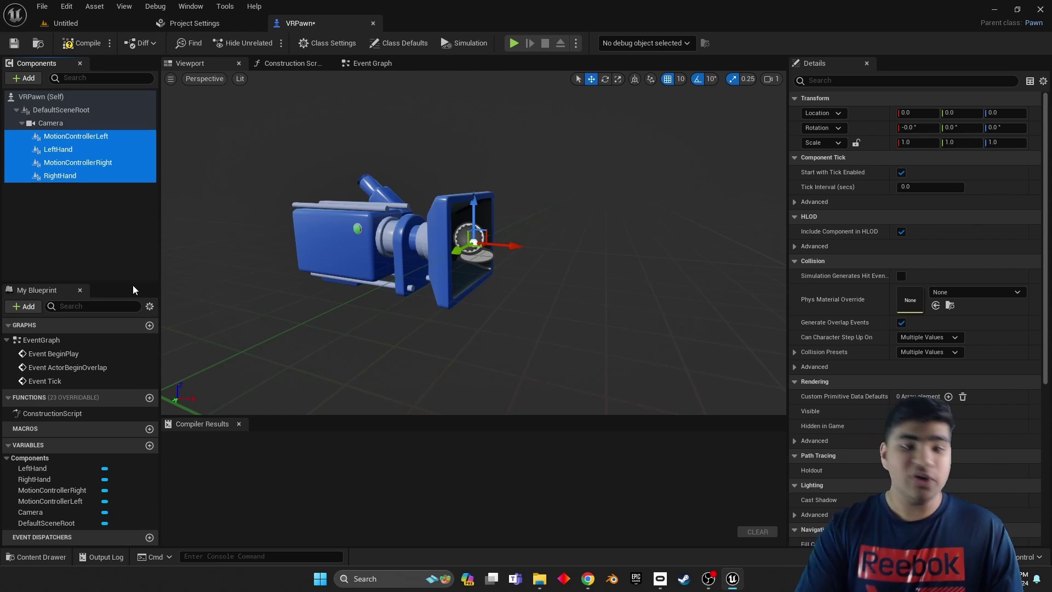
key(ctrl+z)
click(109, 225)
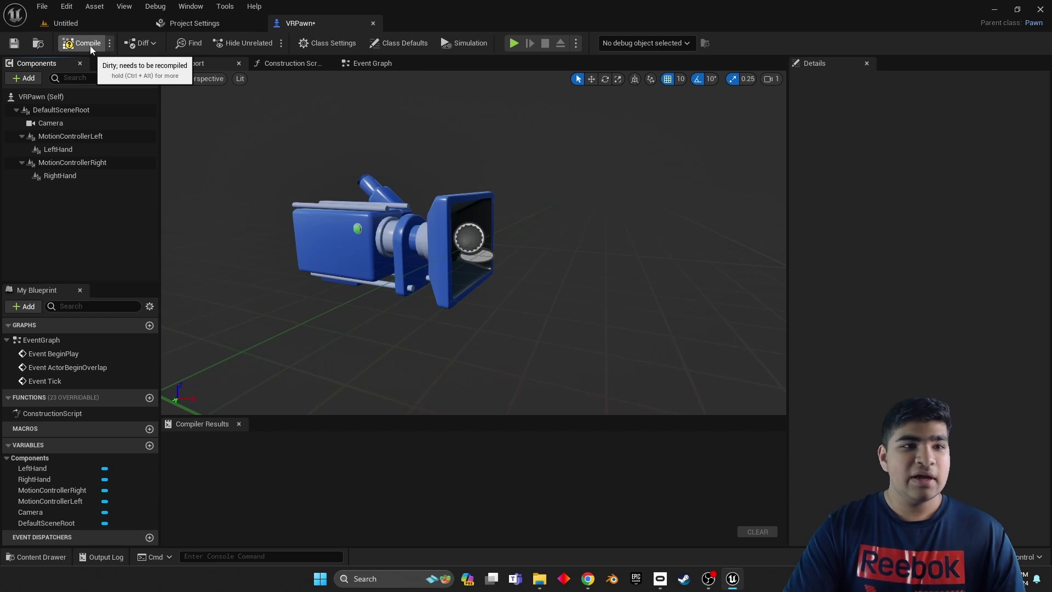
- In the Event Graph, connect a Set Tracking Origin node after Event BeginPlay
click(384, 67)
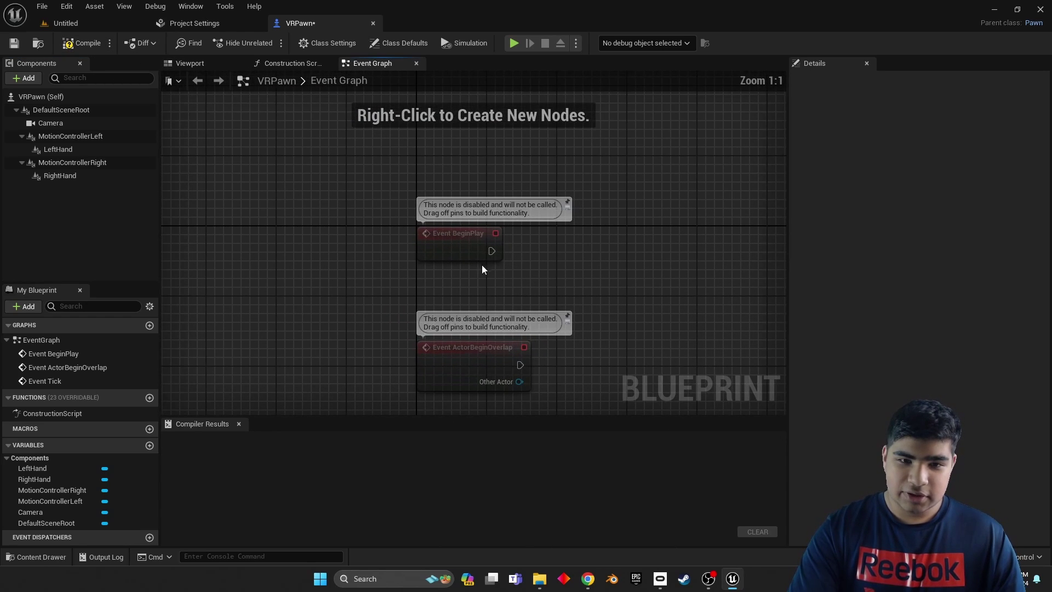
right_drag(547, 258, 450, 248)
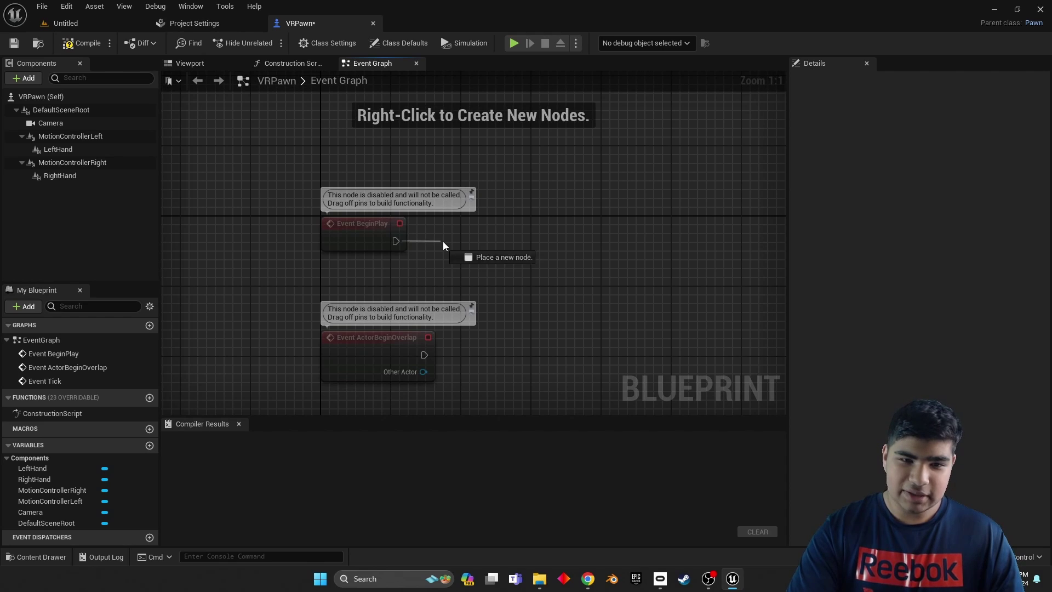
drag(442, 241, 455, 241)
text(set tracking)
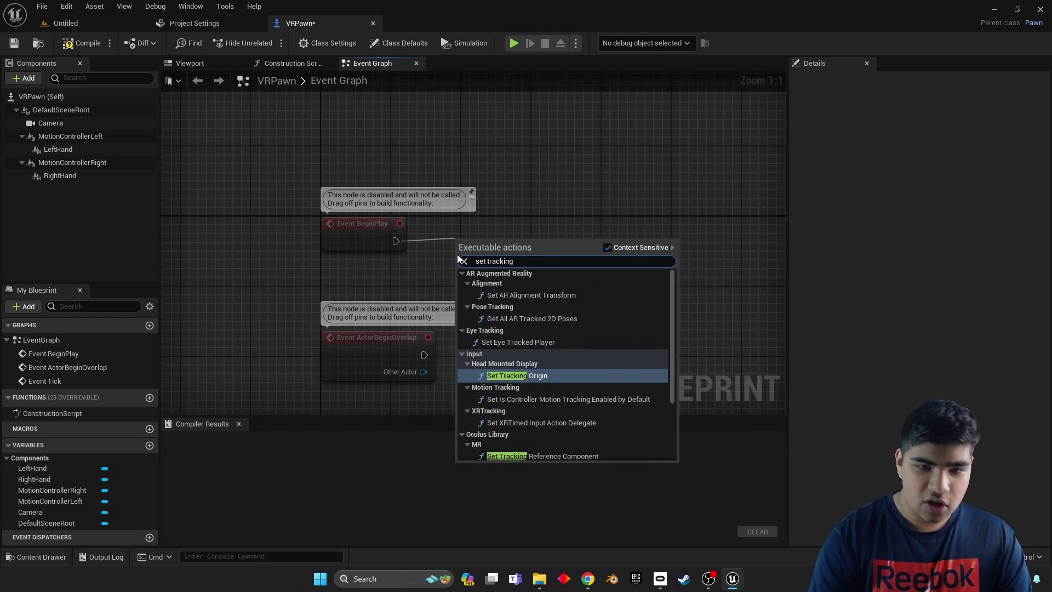
key(Return)
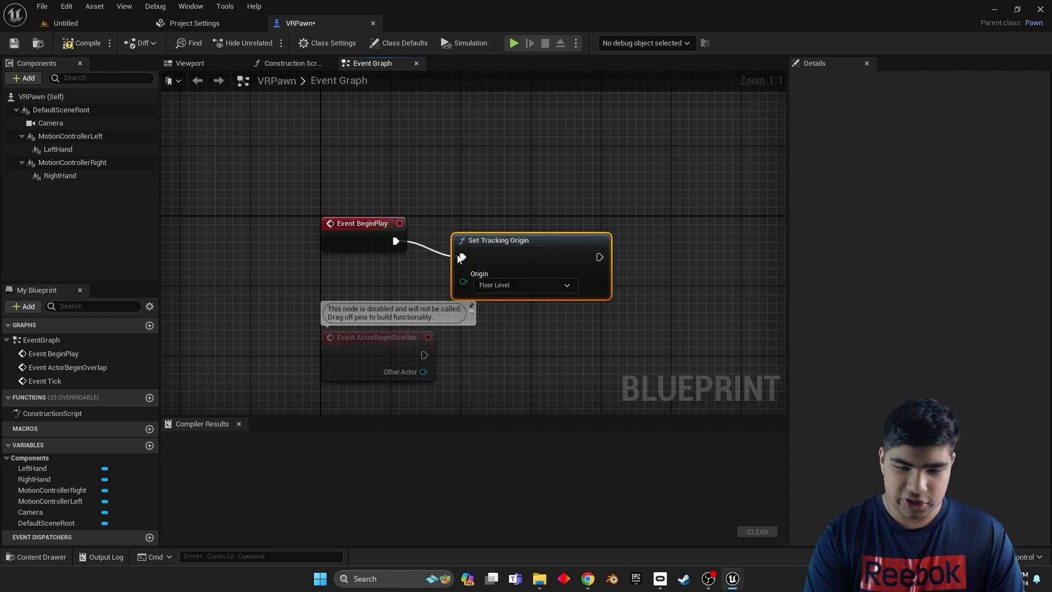
drag(502, 229, 511, 230)
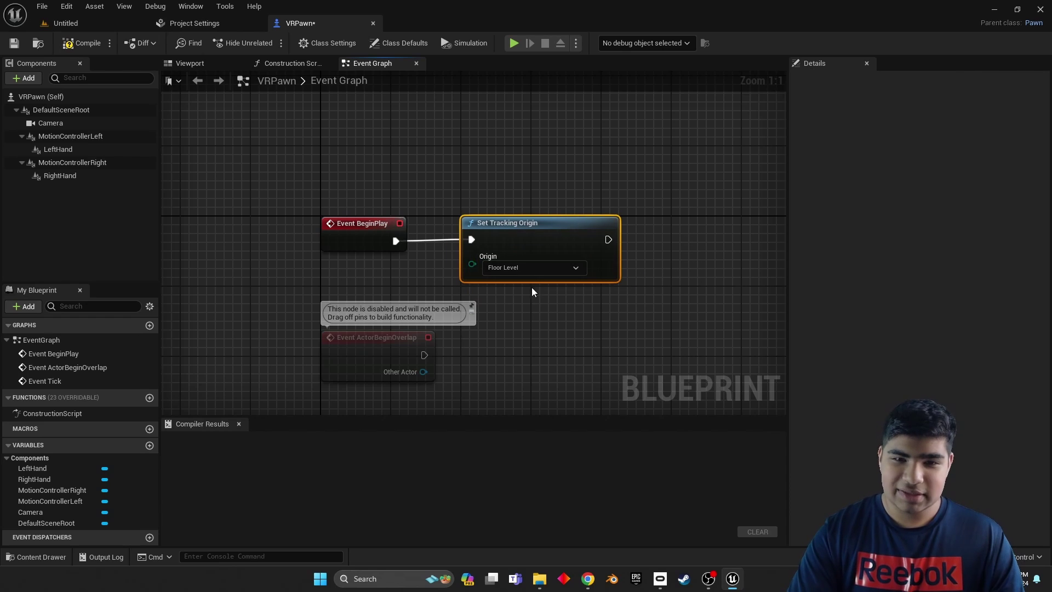
- Compile and save VRPawn, then open the Content Drawer from the level editor
click(82, 42)
click(14, 44)
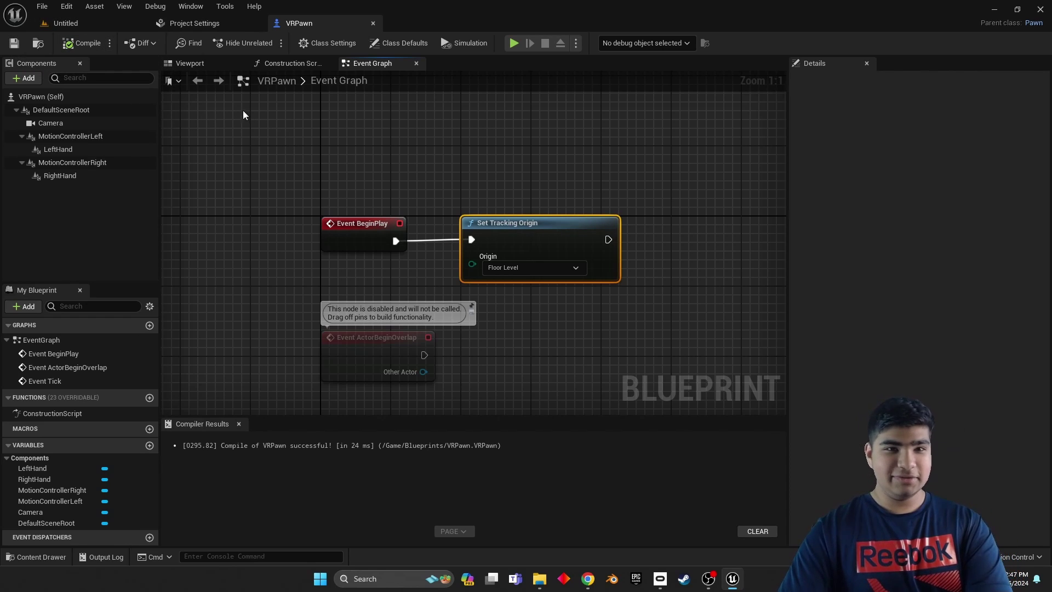
click(77, 25)
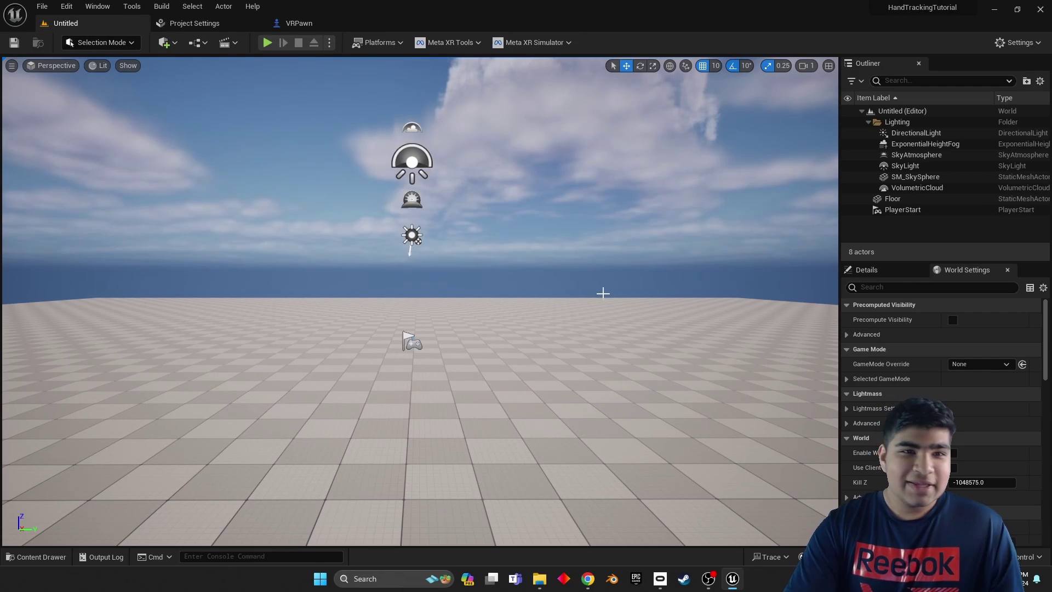
key(ctrl+space)
click(283, 452)
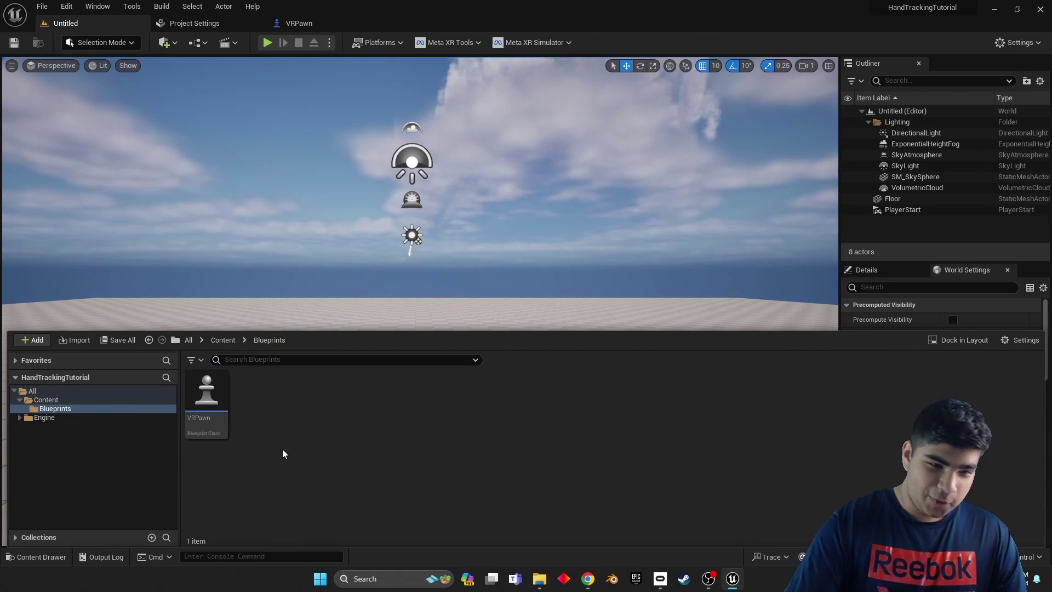
right_click(302, 446)
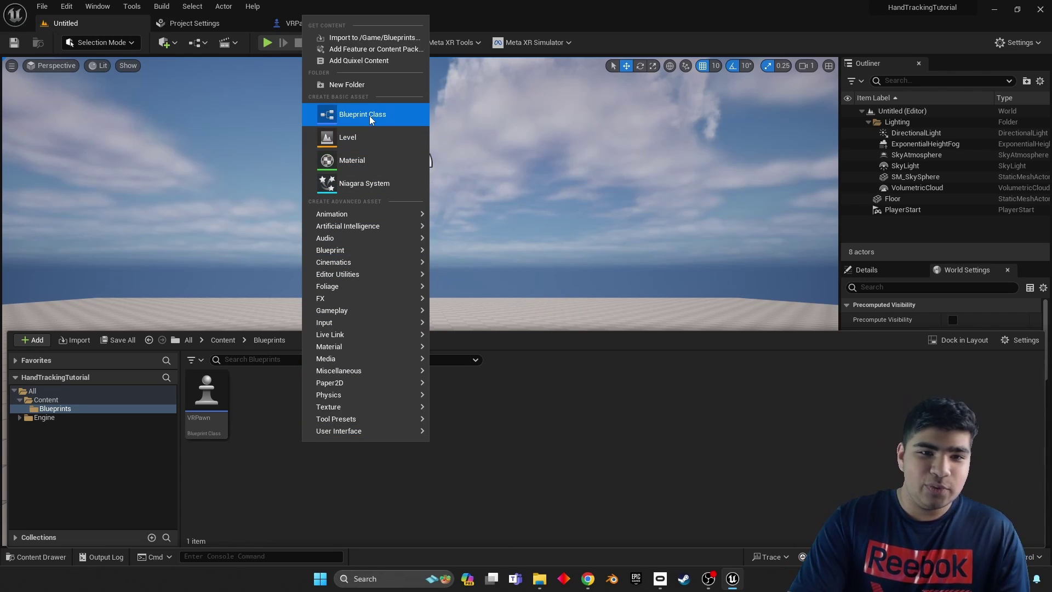
- Create a Blueprint Class with parent class GameMode, named VRPawnGameMode
click(272, 399)
right_click(278, 409)
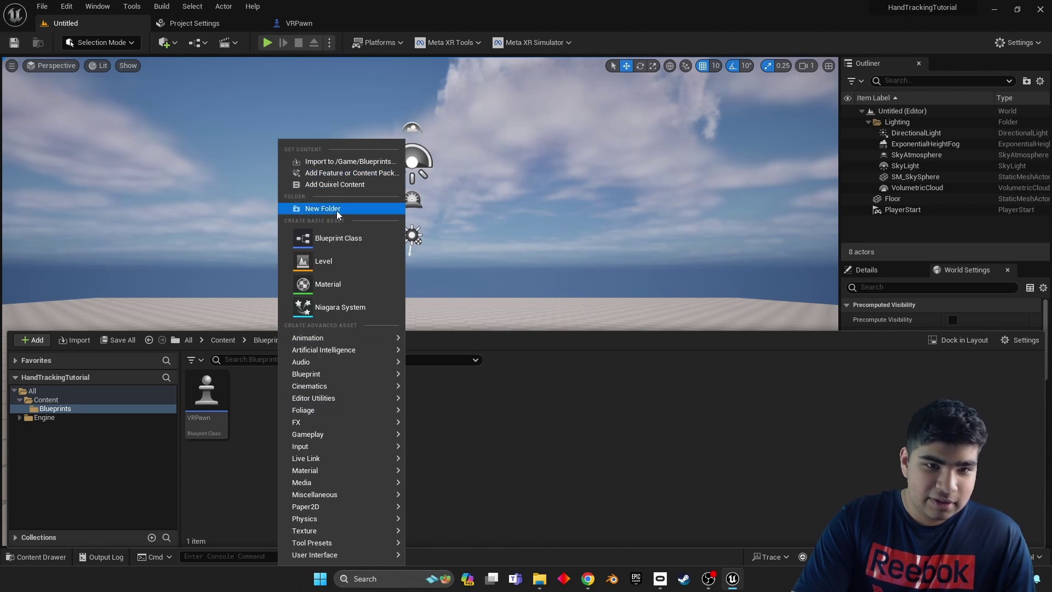
click(343, 244)
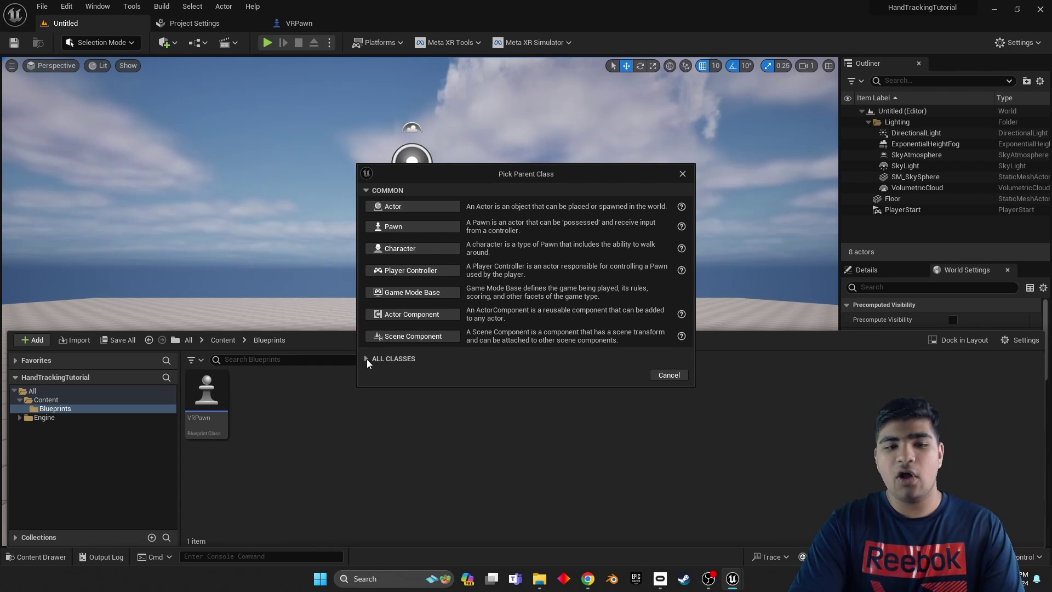
click(366, 360)
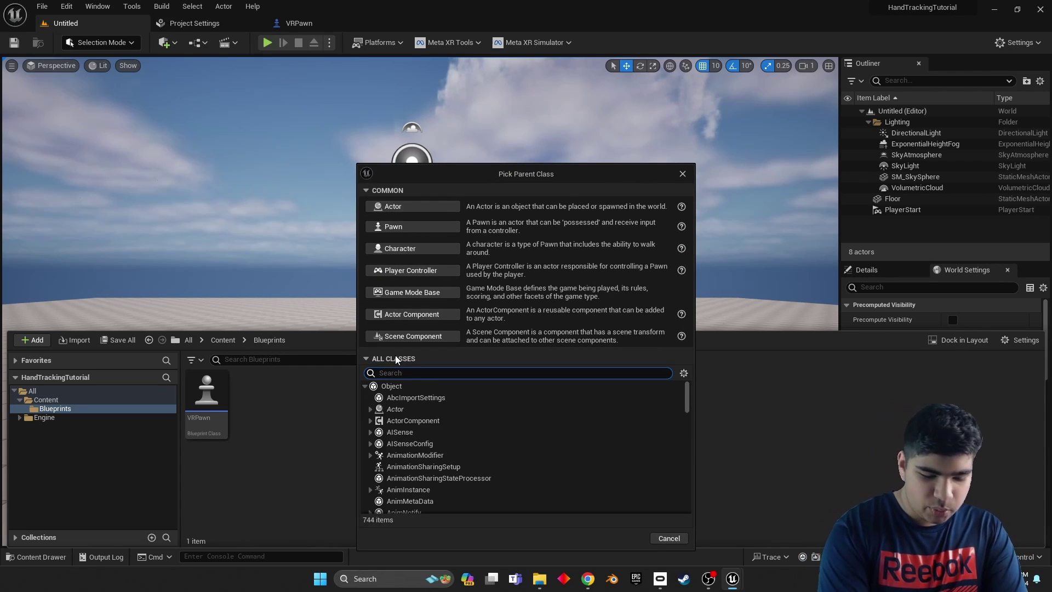
text(ode)
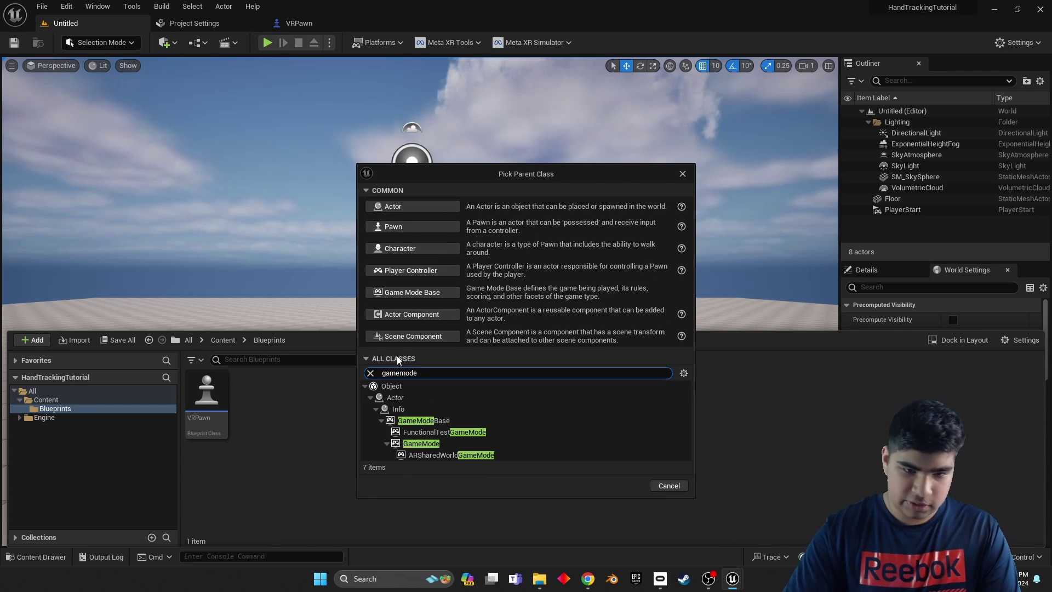
click(432, 421)
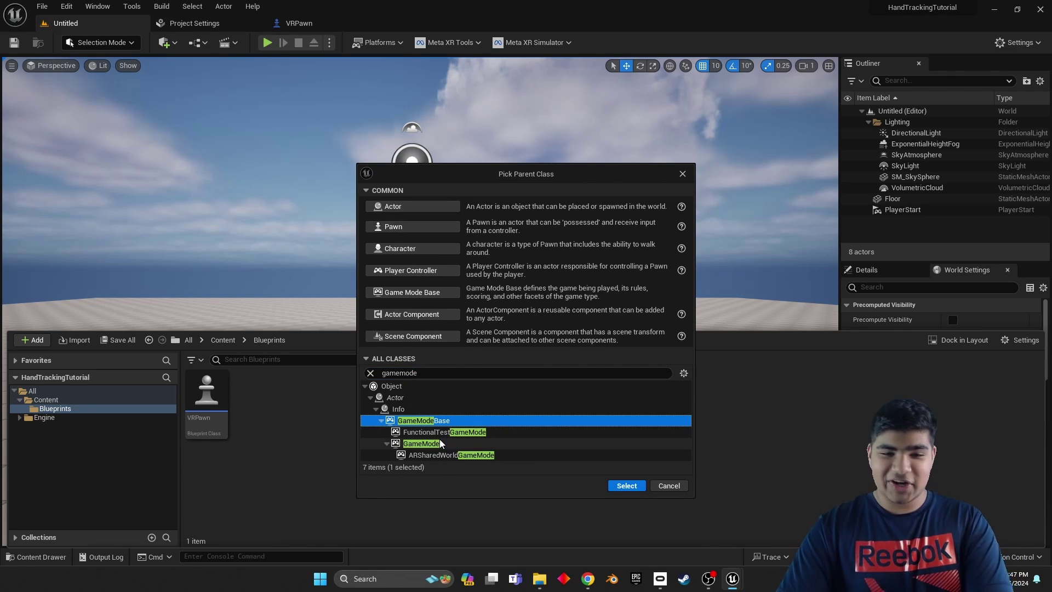
click(441, 442)
click(617, 485)
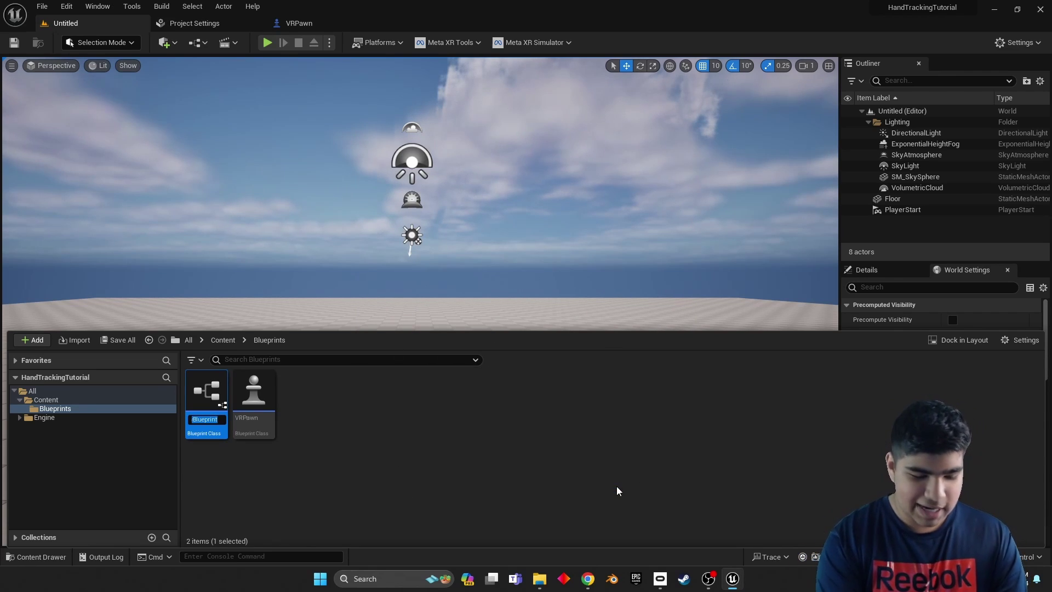
text(VRPawnGame)
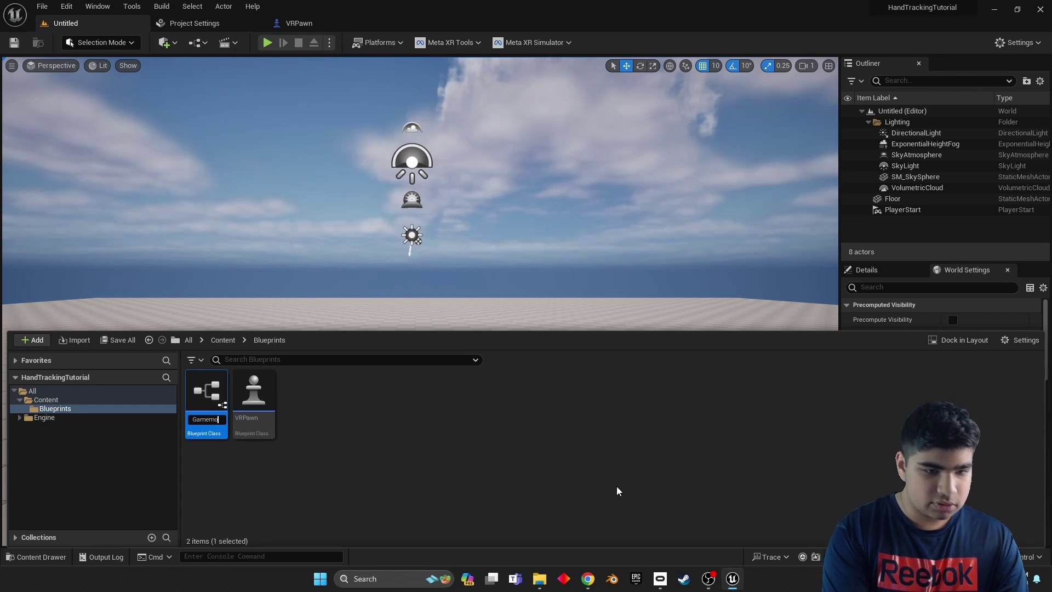
text(Mode)
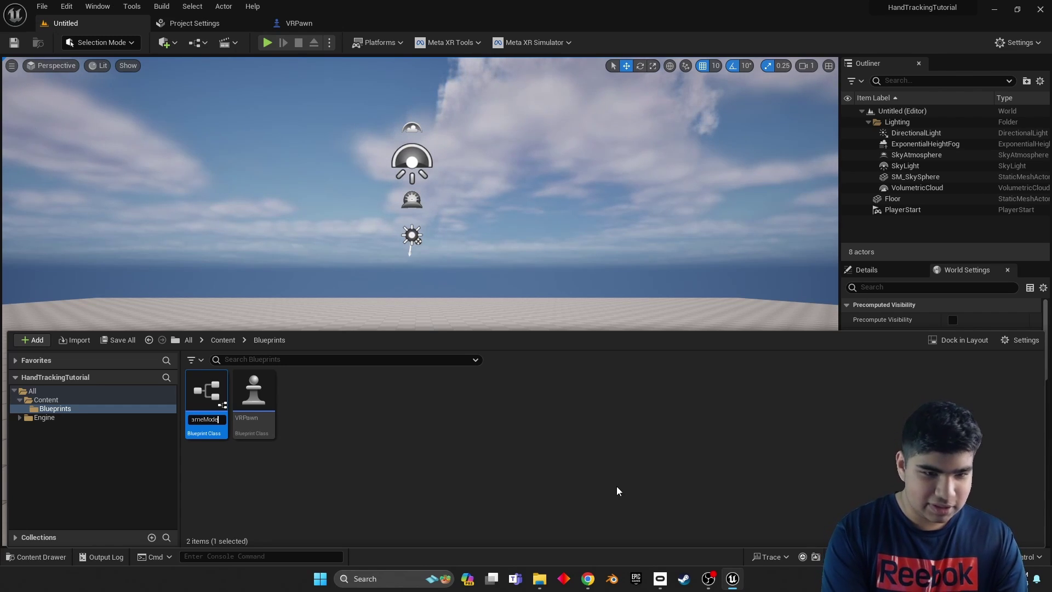
key(Return)
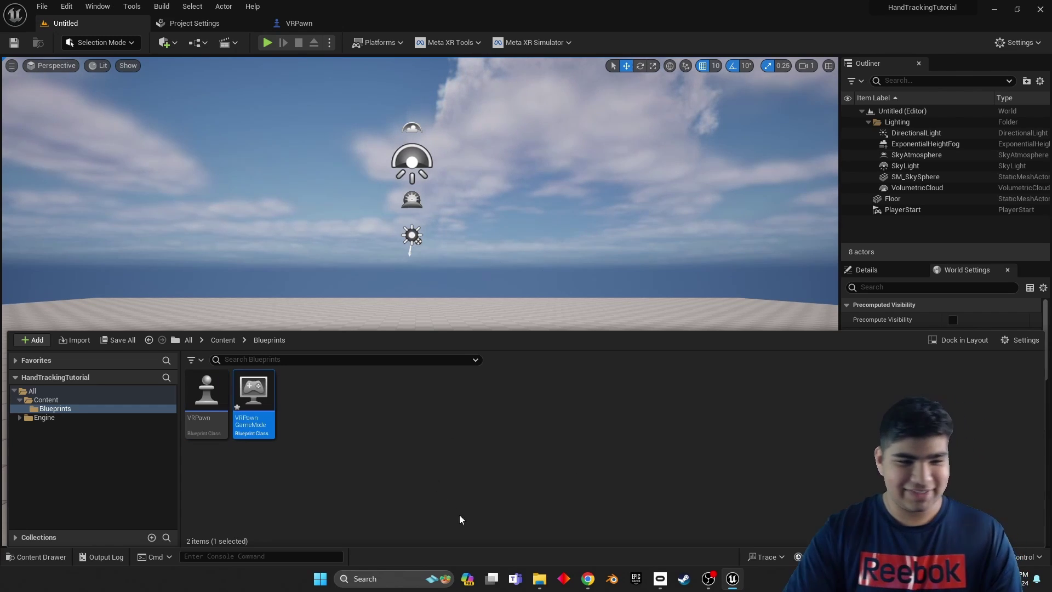
- In VRPawnGameMode, set Default Pawn Class to VRPawn and compile
double_click(254, 390)
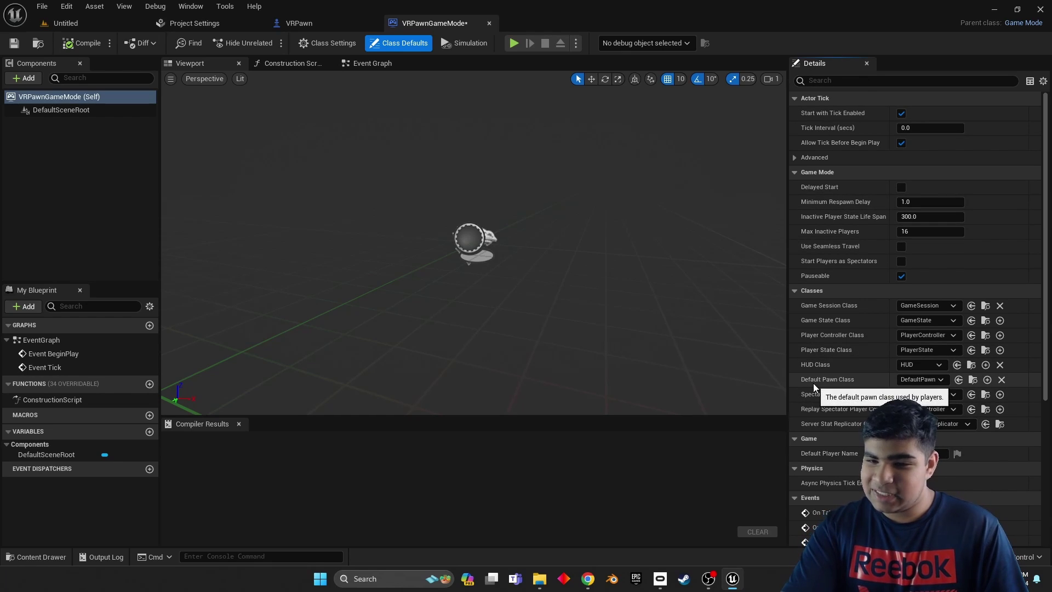
click(922, 383)
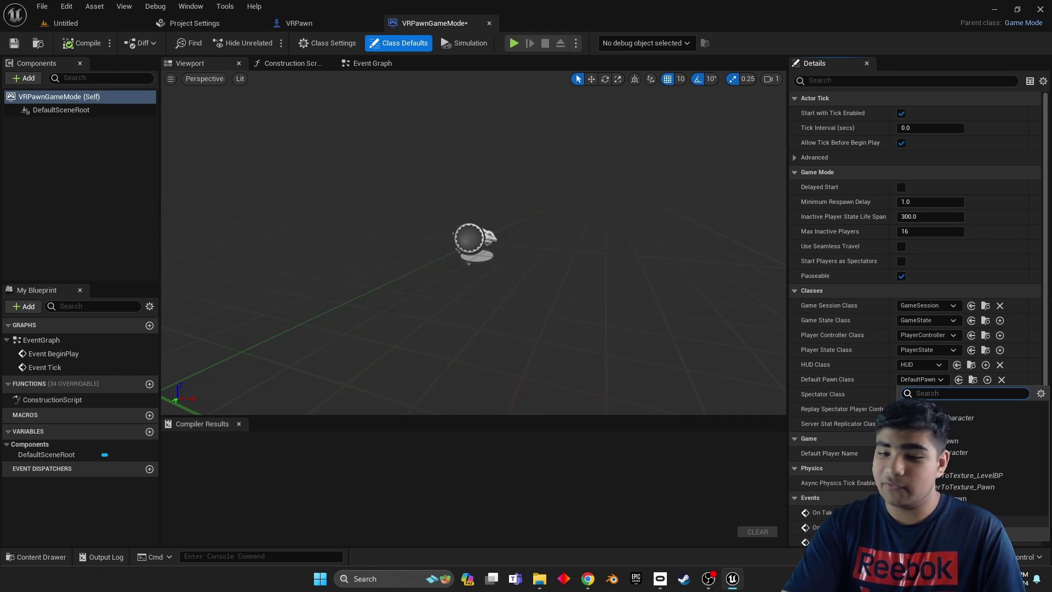
click(954, 521)
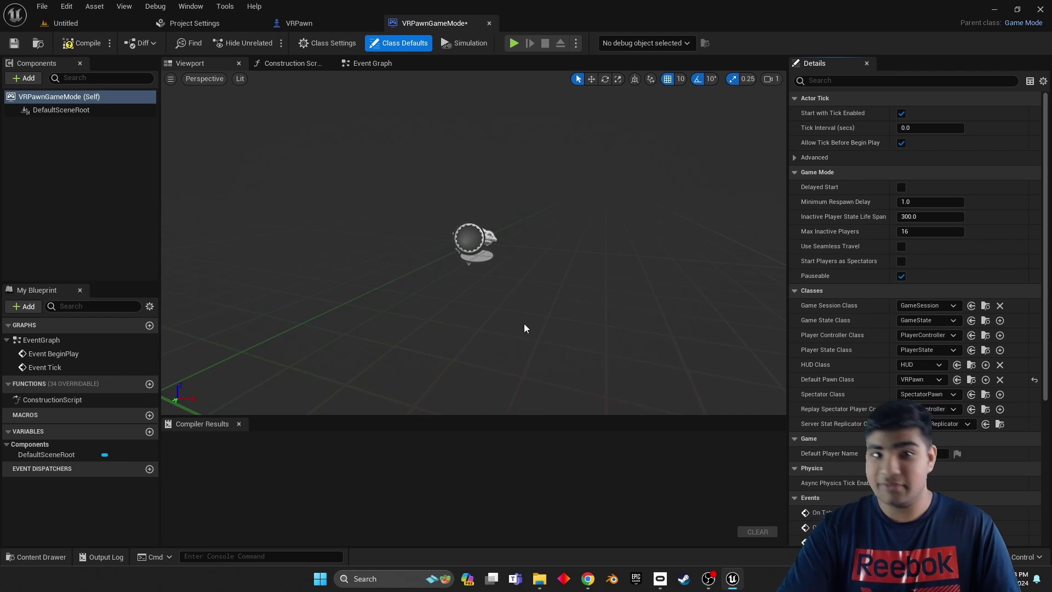
click(75, 44)
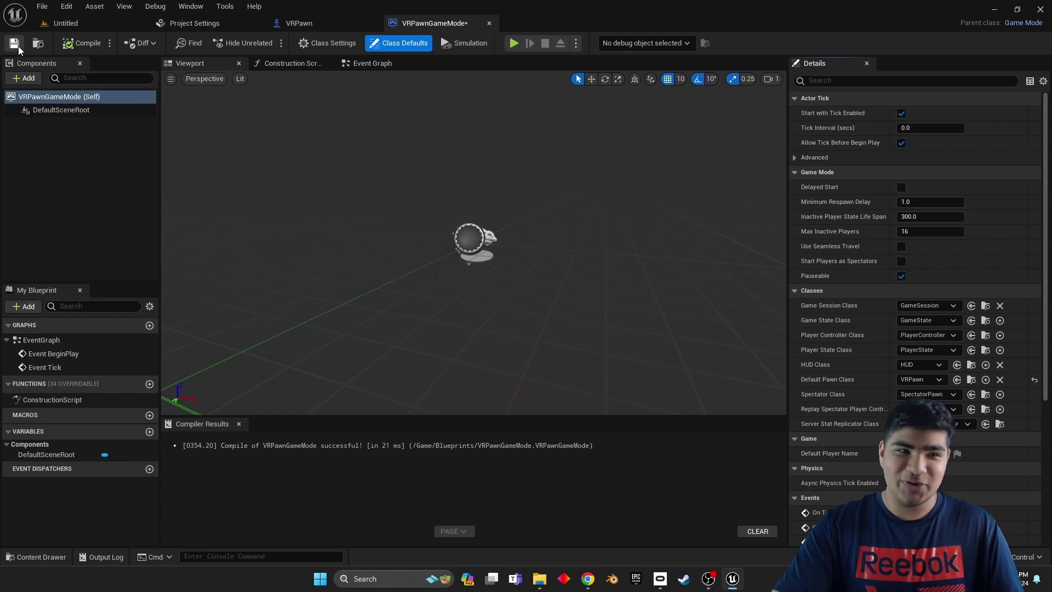
- Open Project Settings at the Meta XR plugin page
click(72, 22)
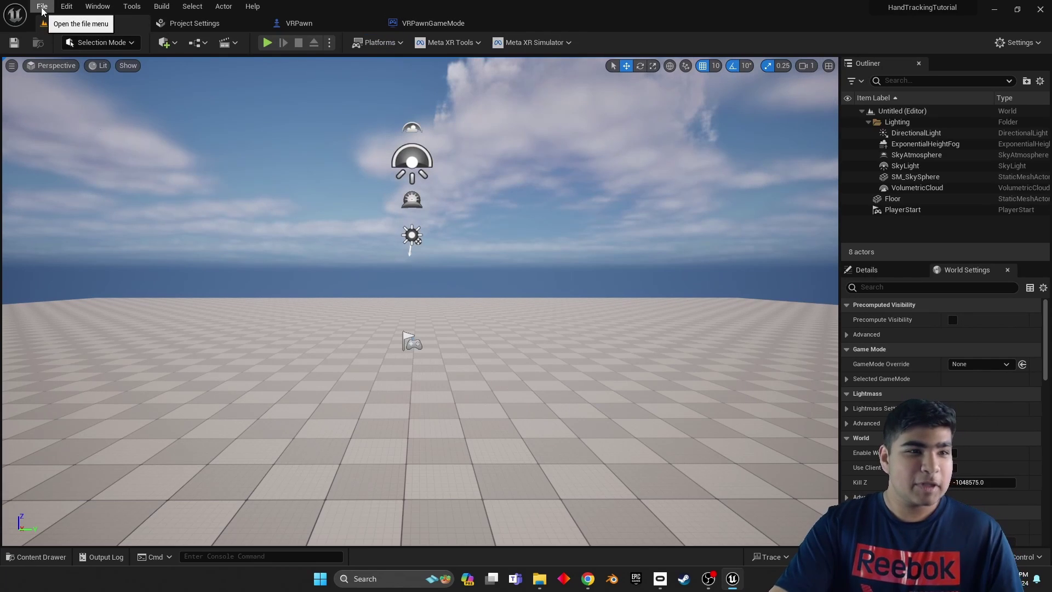
click(62, 6)
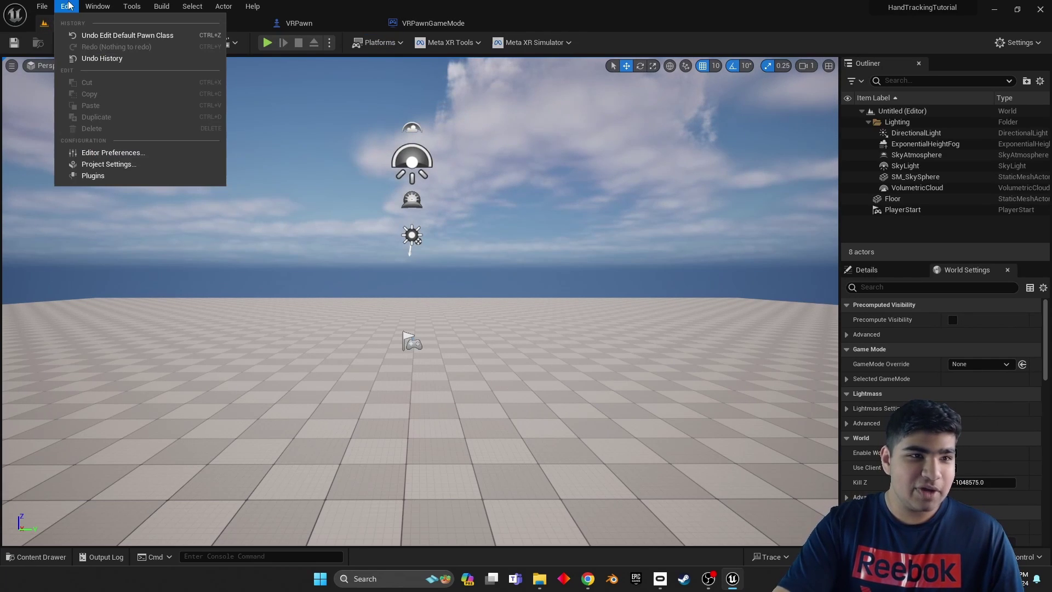
click(121, 162)
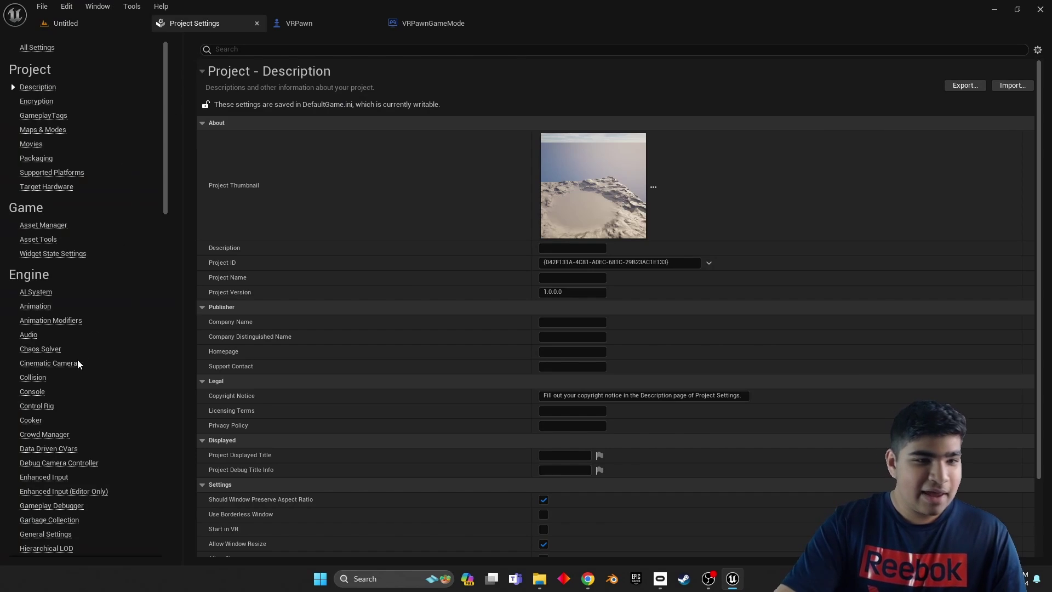
drag(166, 186, 172, 554)
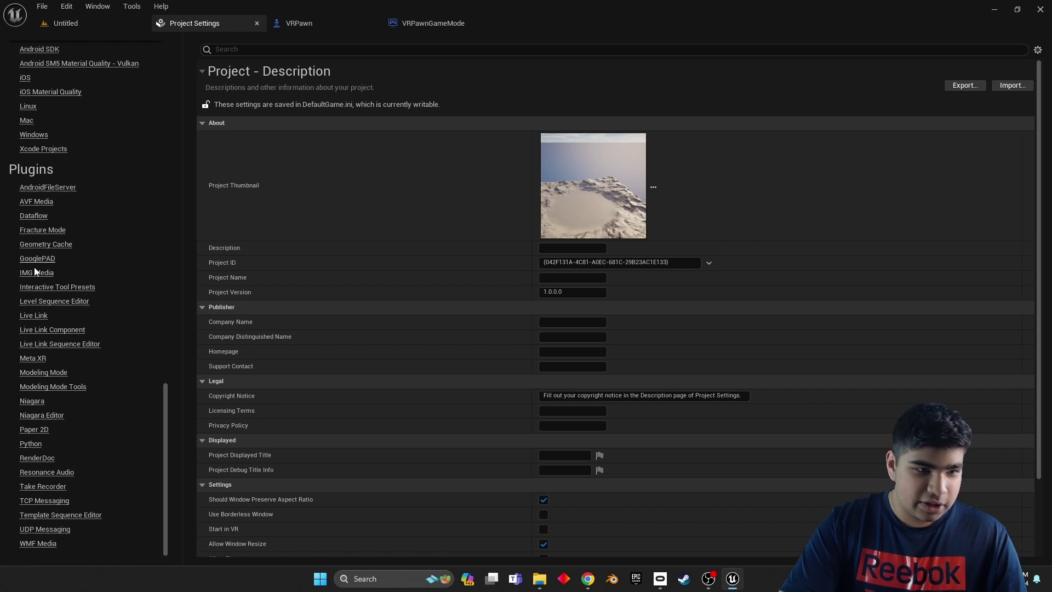
click(33, 359)
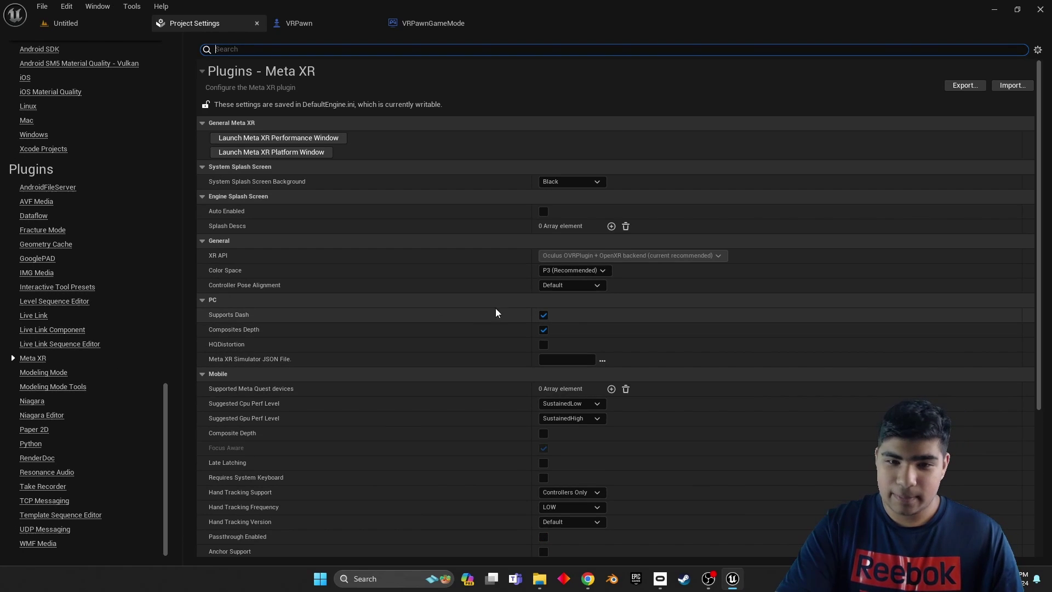
scroll(608, 428, down, 4)
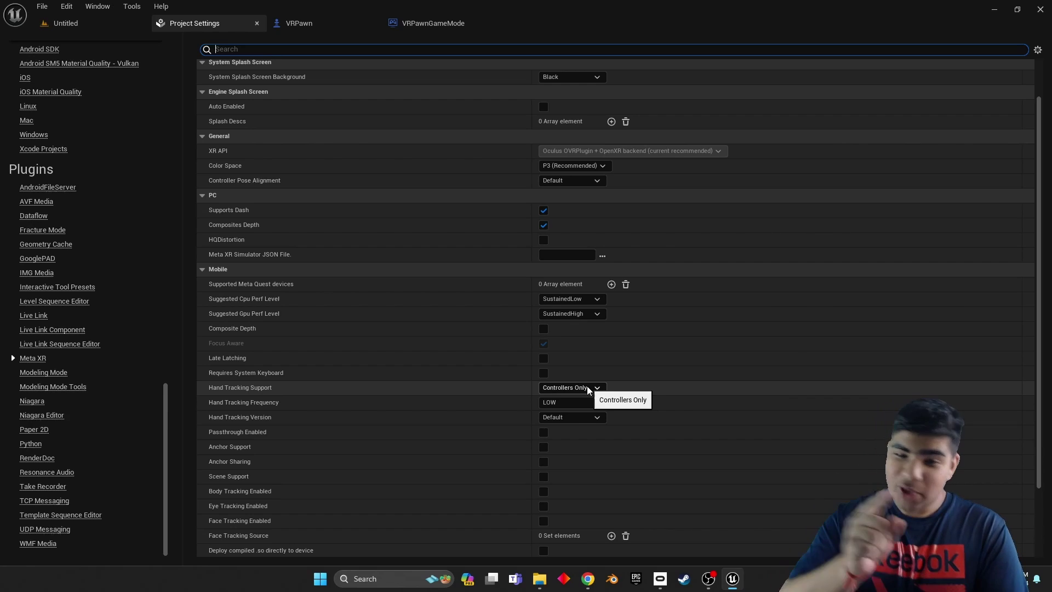
- Set hand tracking to Hands Only, frequency HIGH and version V2, then return to the level
click(588, 388)
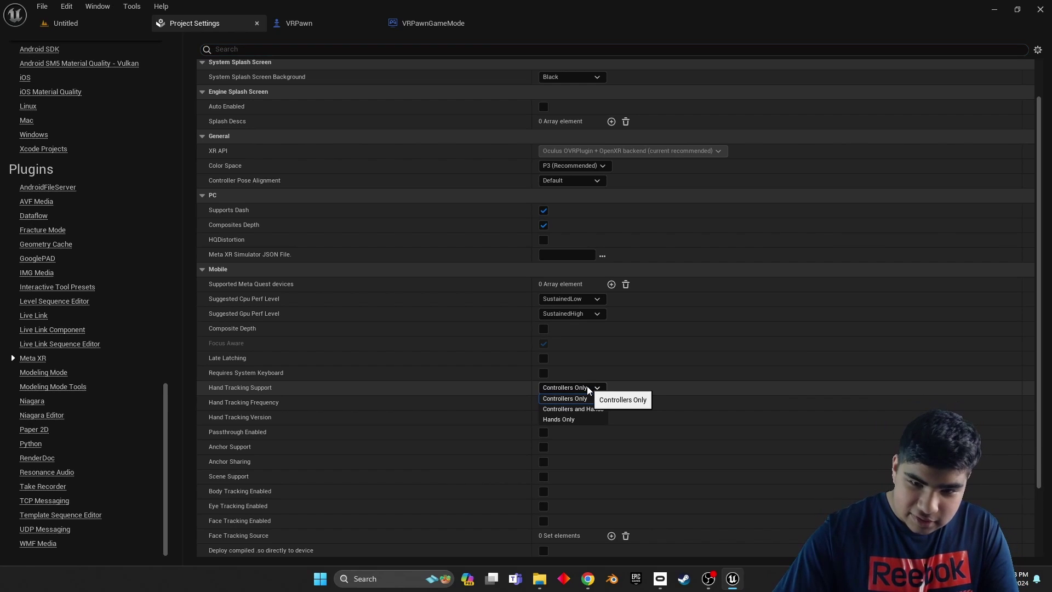
click(580, 419)
click(589, 388)
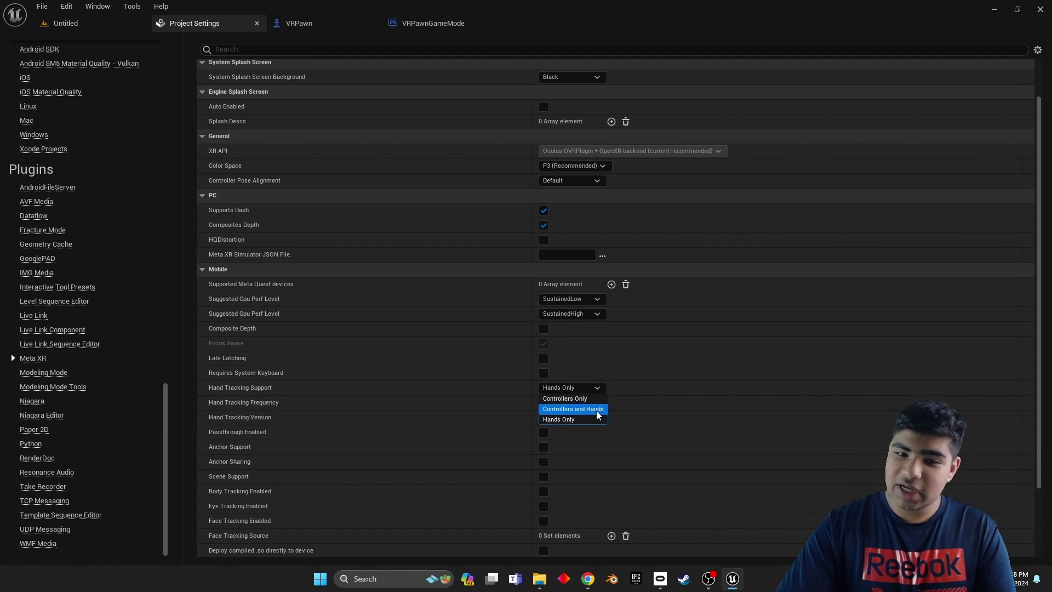
click(582, 419)
click(575, 402)
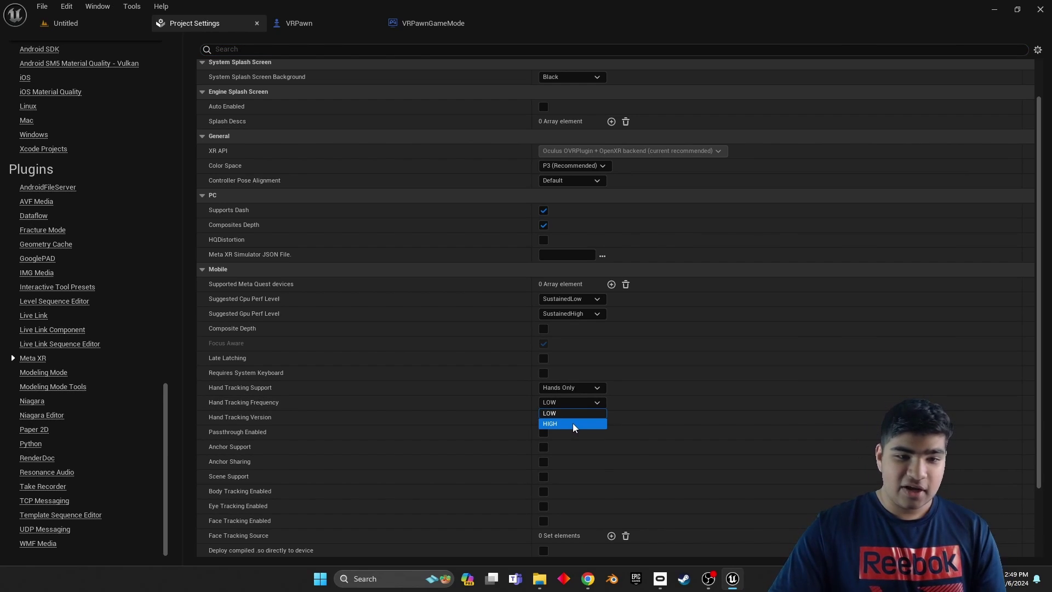
click(573, 424)
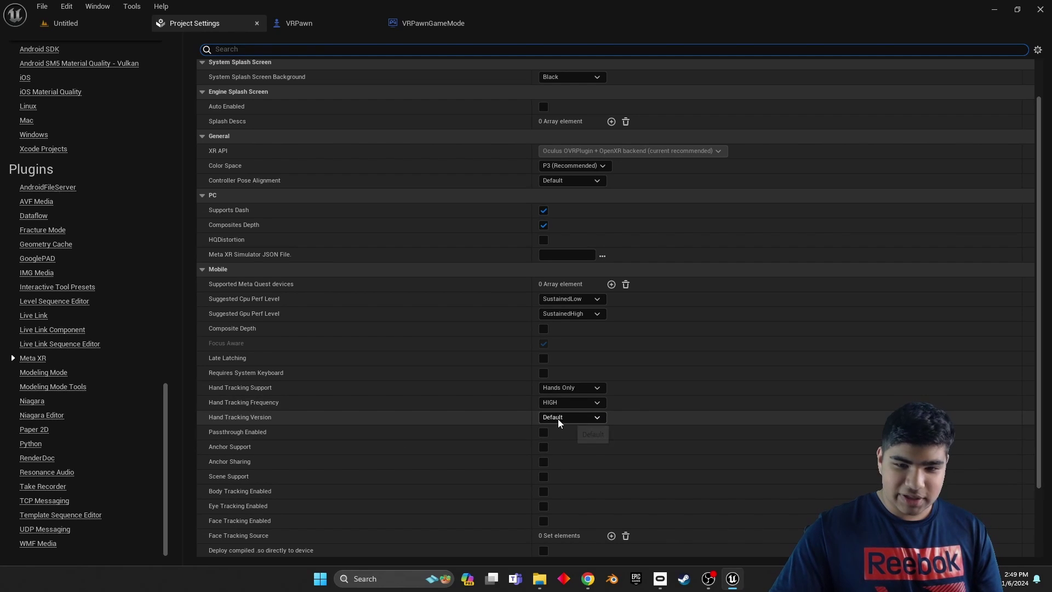
click(573, 420)
click(569, 450)
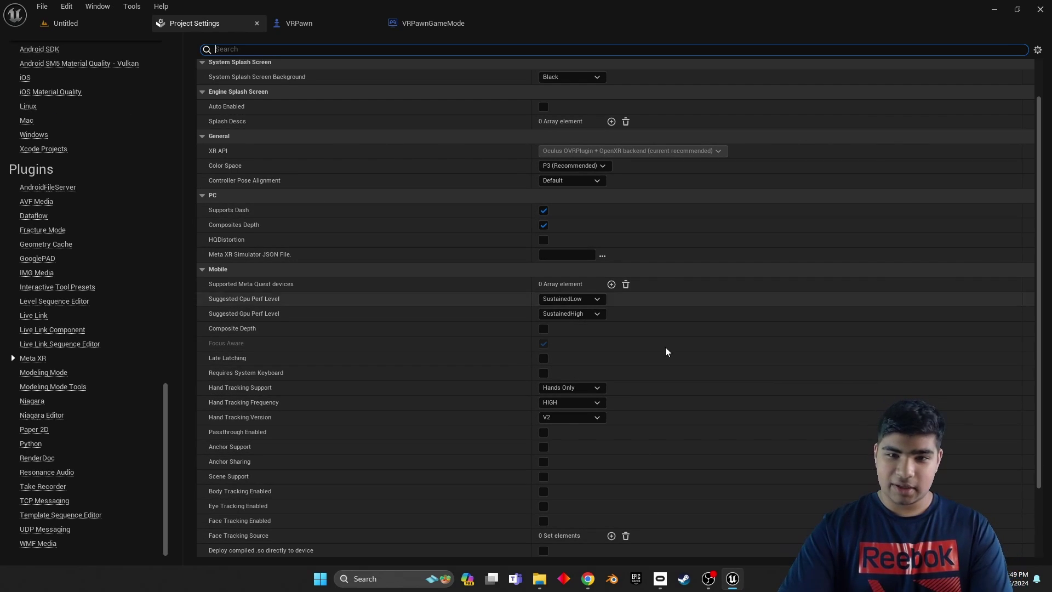
scroll(680, 379, down, 3)
scroll(720, 452, up, 6)
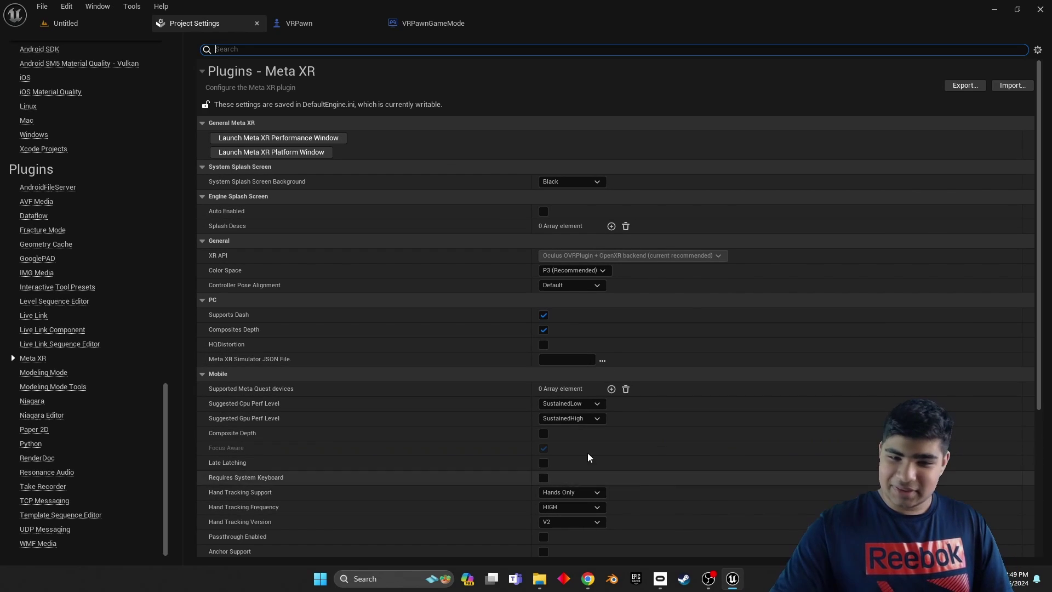
click(77, 28)
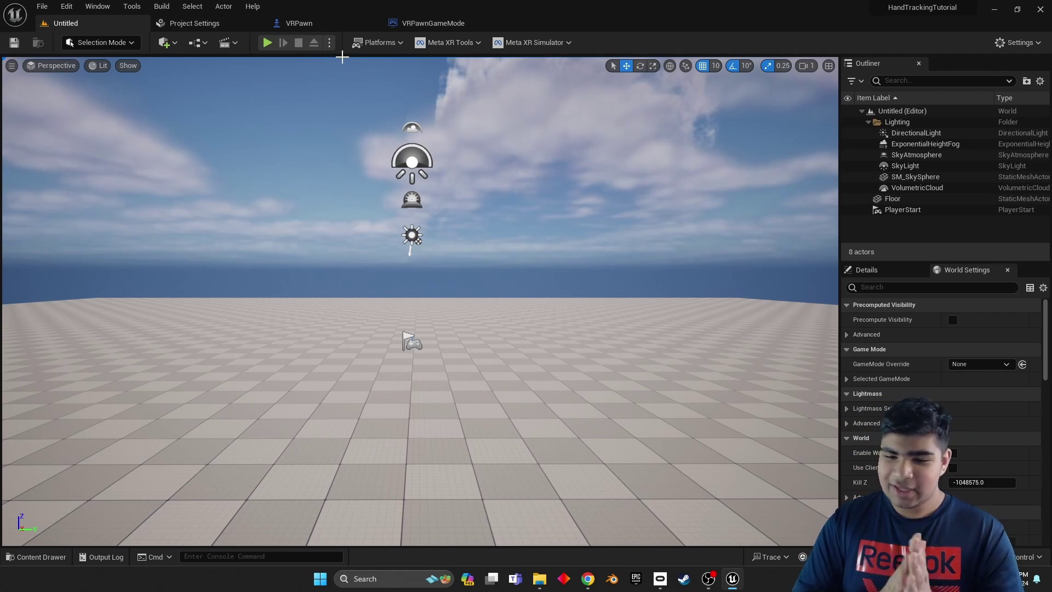
click(661, 581)
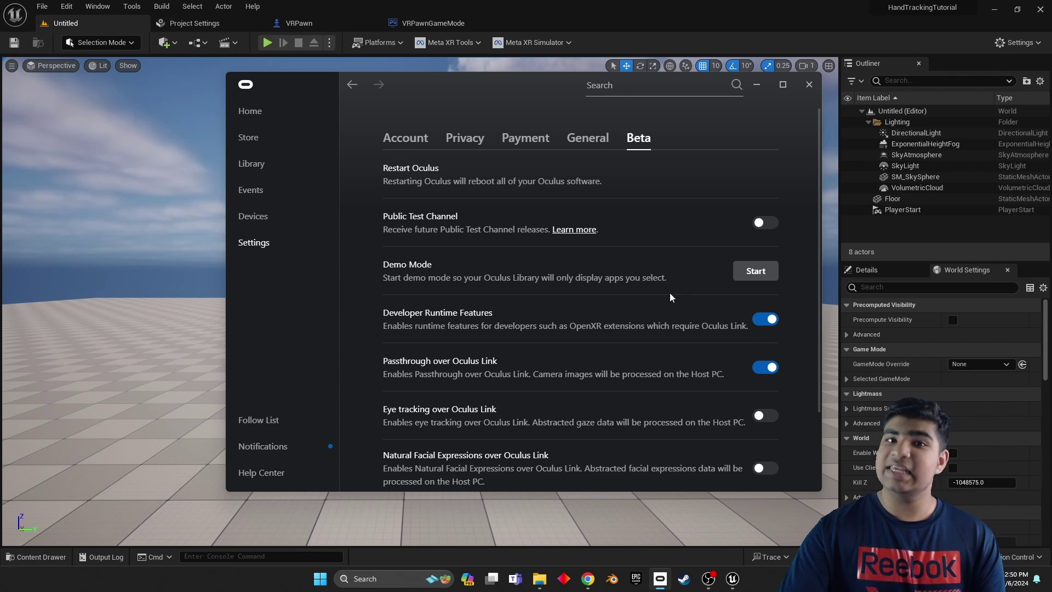
click(659, 24)
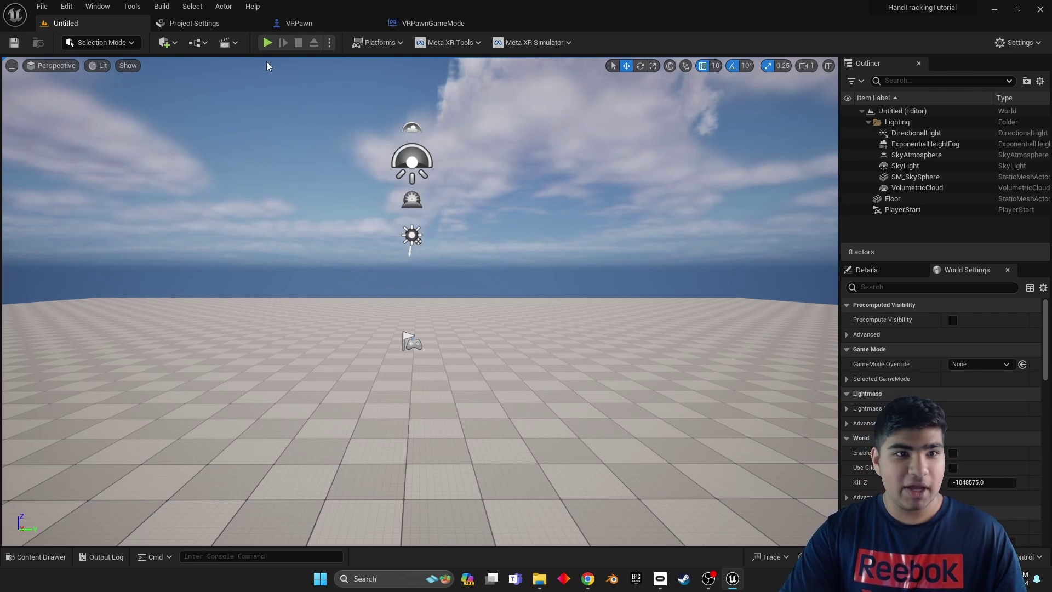
- Set Project Settings' Default GameMode to VRPawnGameMode, then return to the Untitled level
click(206, 25)
click(262, 51)
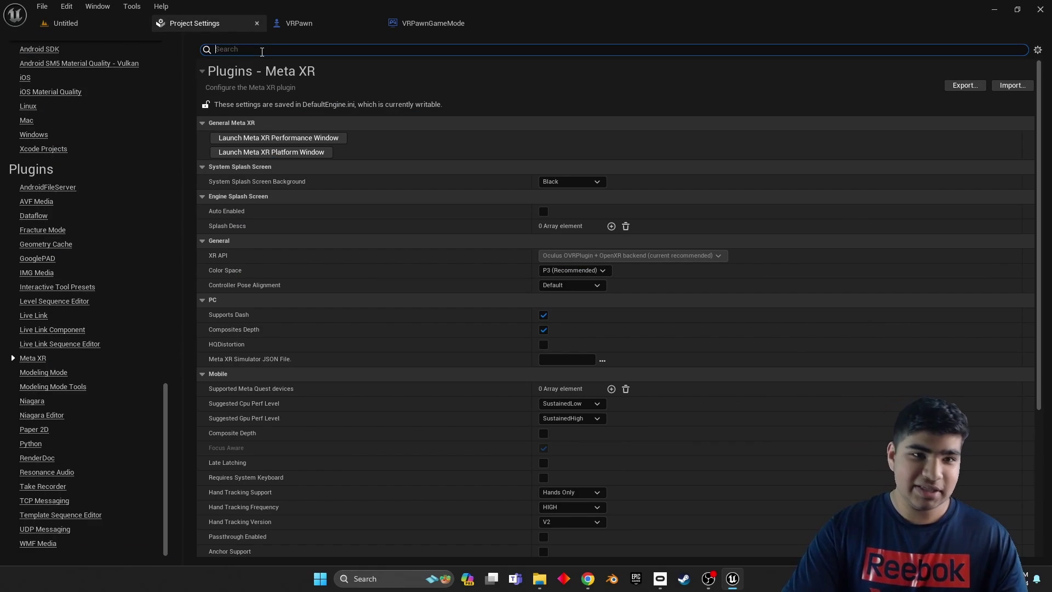
text(gamemode)
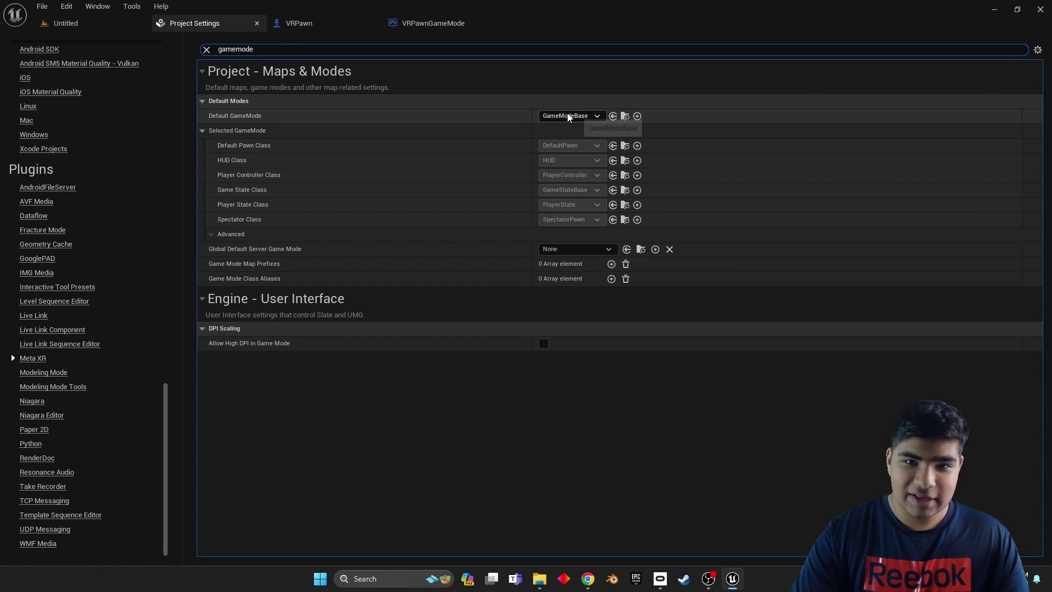
click(569, 116)
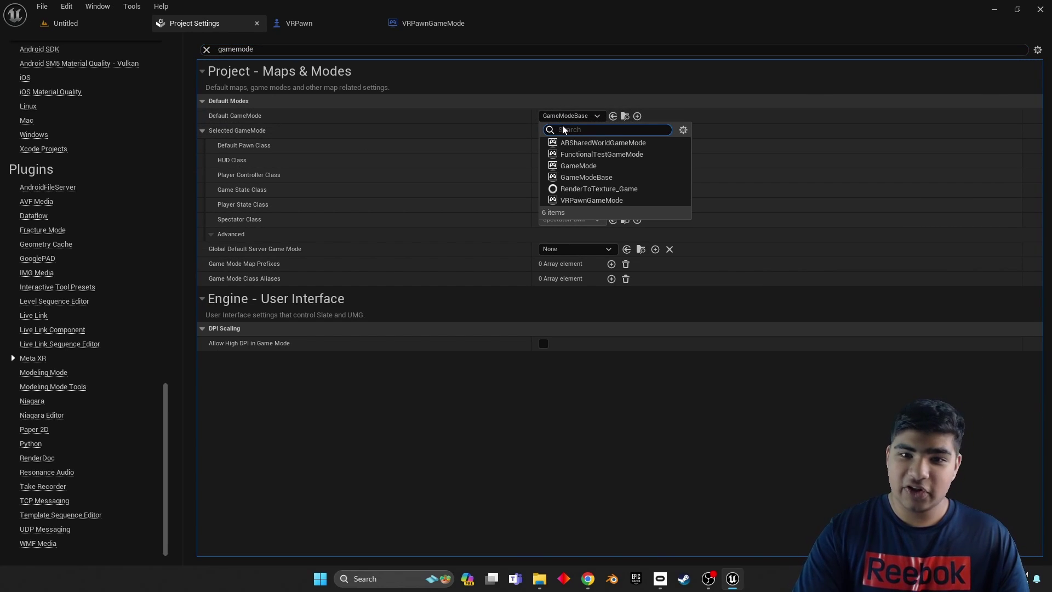
click(587, 201)
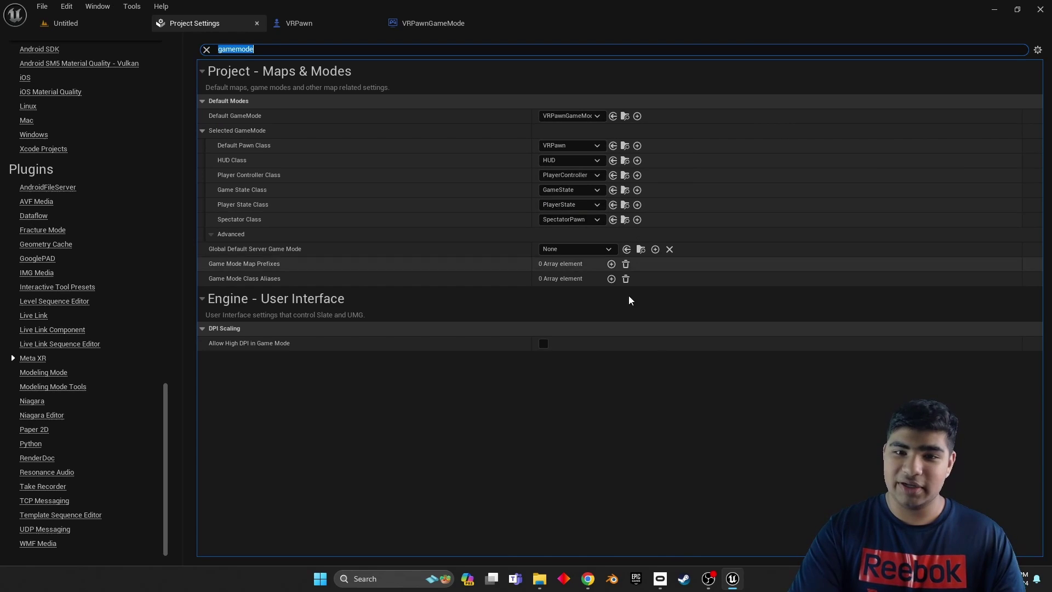
click(114, 24)
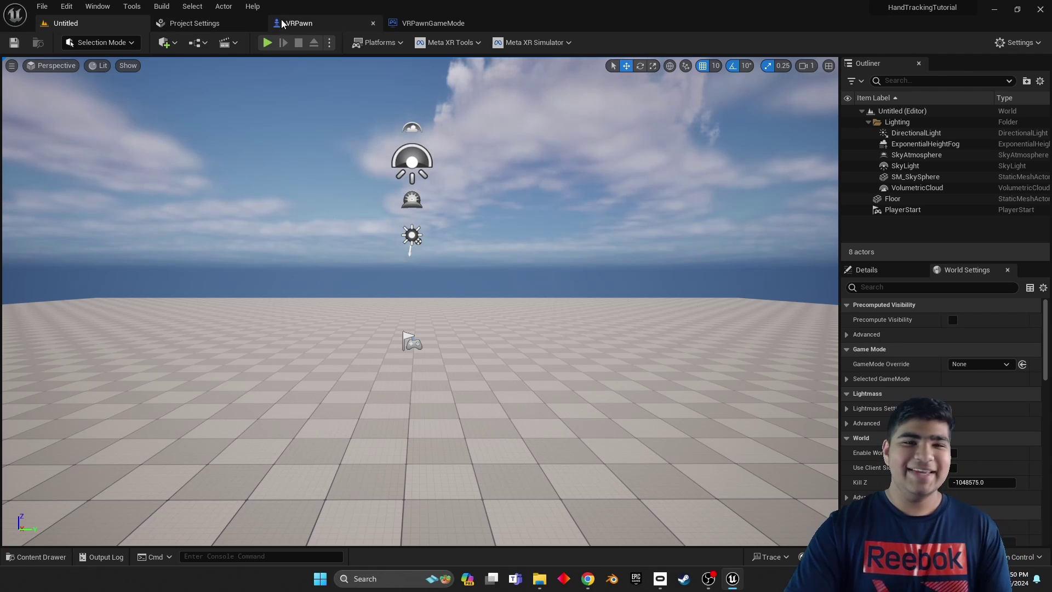
- Run the level in VR Preview from the Play options menu
click(329, 43)
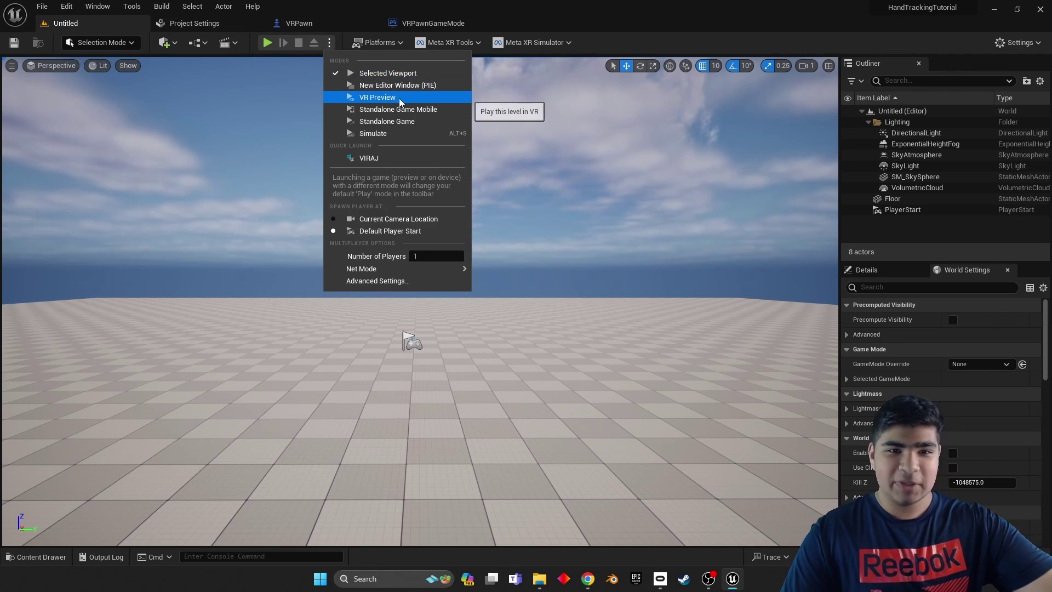
click(334, 45)
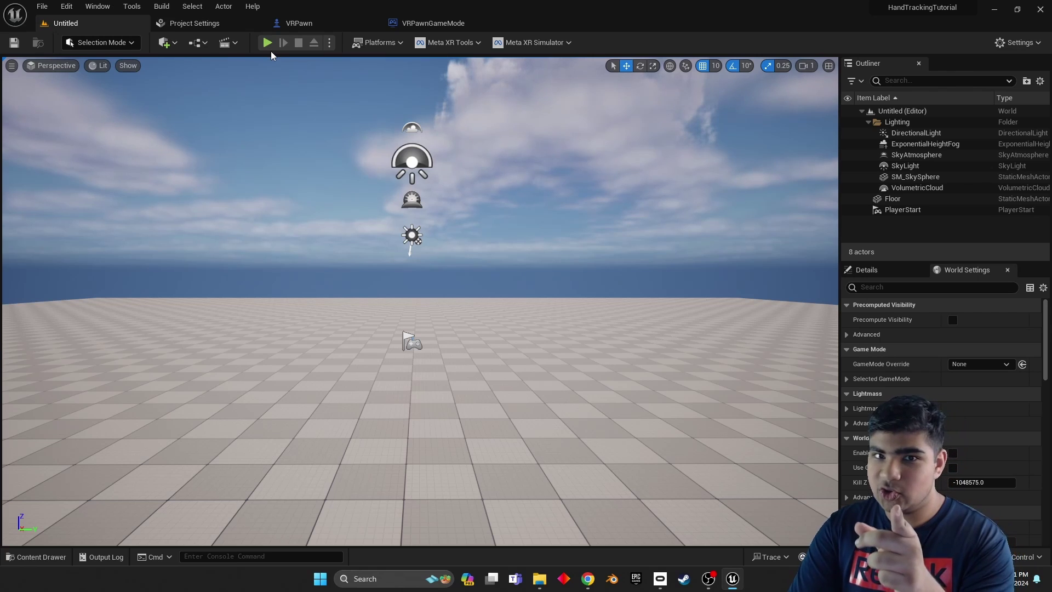
click(331, 42)
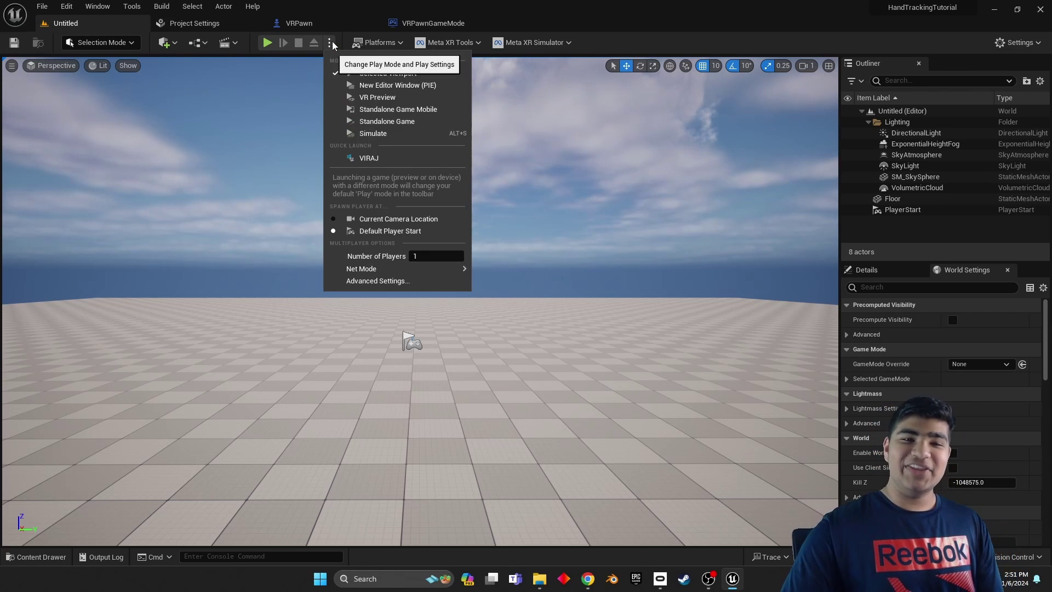
click(394, 102)
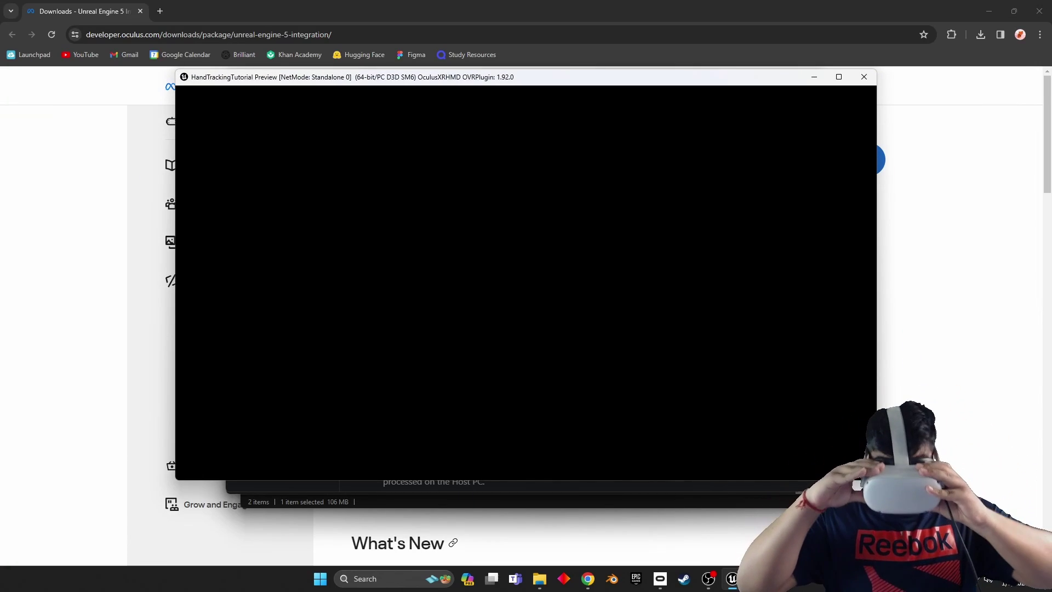